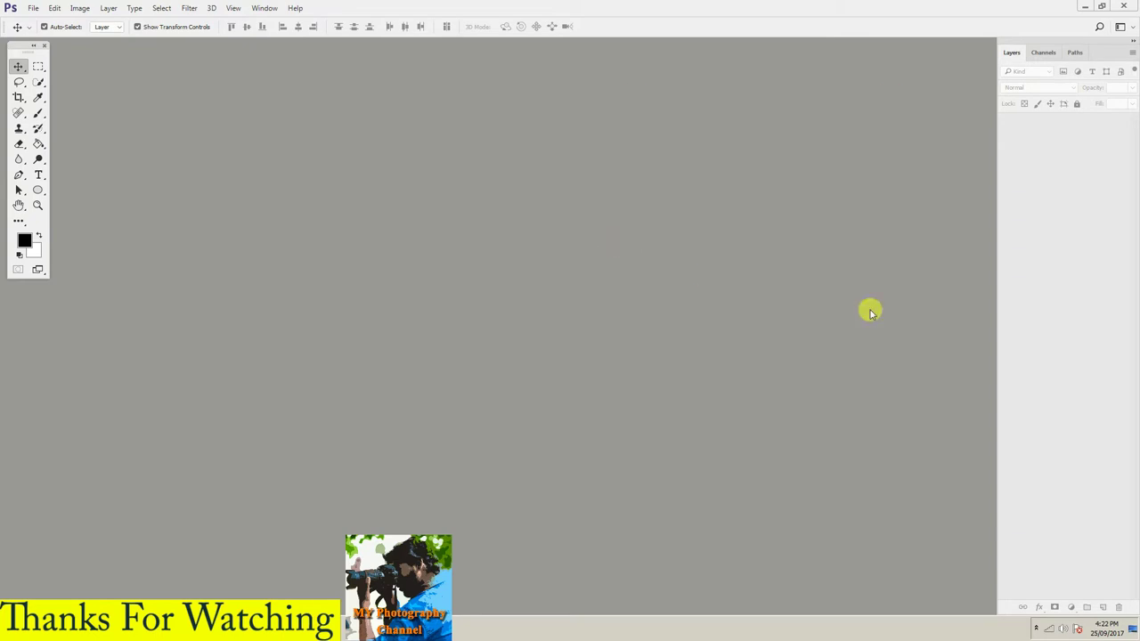
- Open Apple-Fruit.png, Light_Pink_Rose_PNG_Clipart.png and water-png-image-2.png together from the SAMPAL folder
{"action": "double_click", "coordinate": [440, 222]}
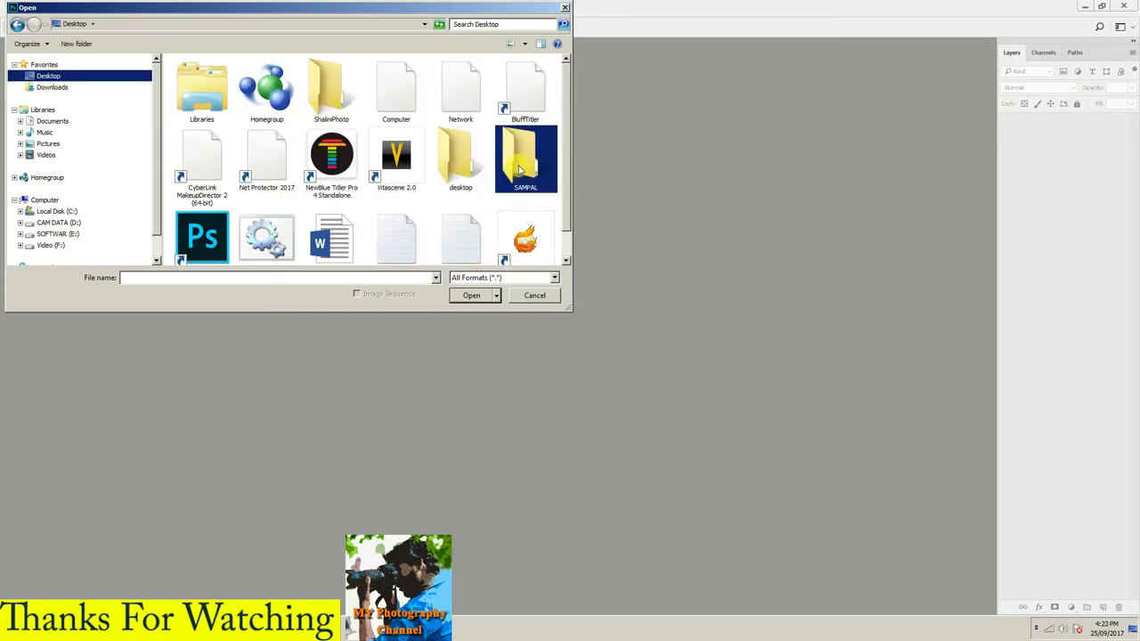
{"action": "double_click", "coordinate": [520, 164]}
{"action": "left_click", "coordinate": [331, 93]}
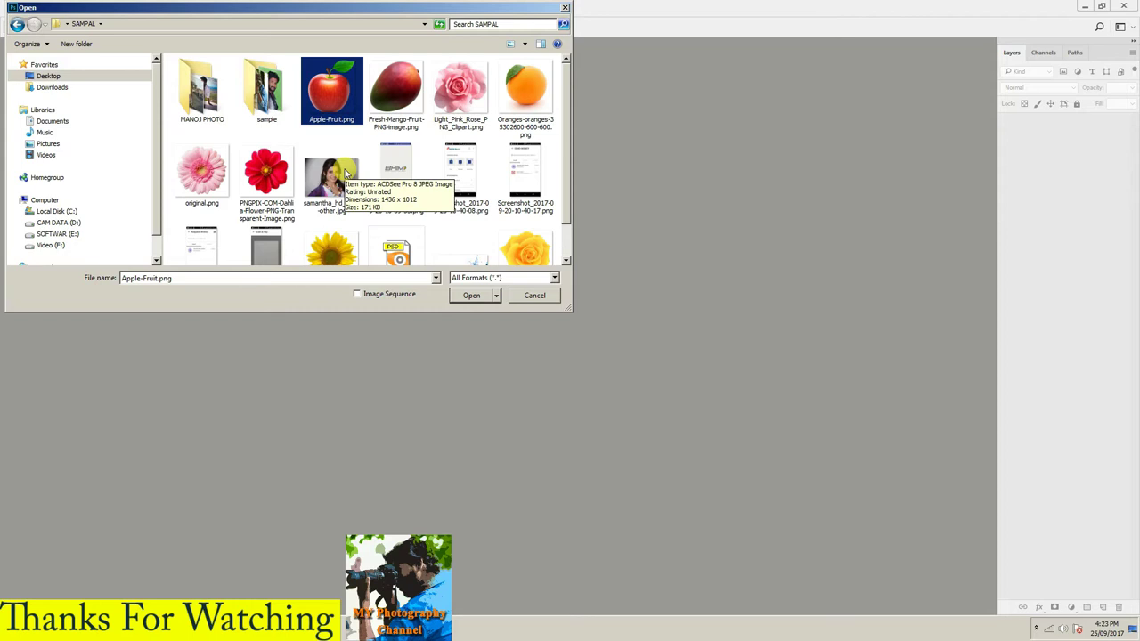
{"action": "left_click", "coordinate": [472, 112], "text": "ctrl"}
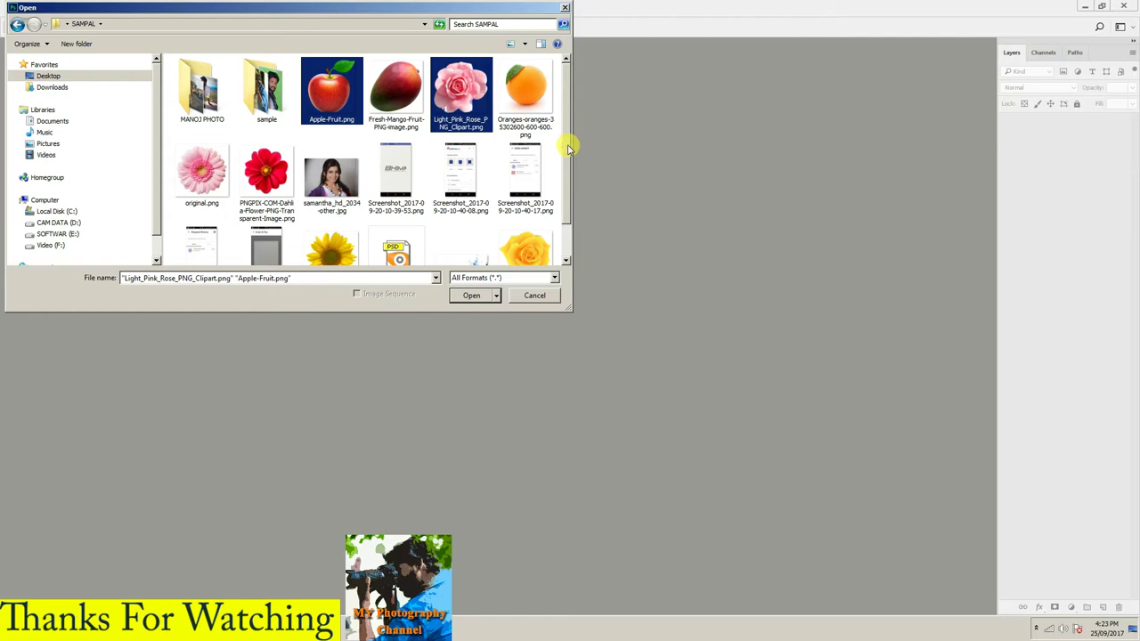
{"action": "scroll", "coordinate": [567, 151], "scroll_direction": "down", "scroll_amount": 1}
{"action": "left_click", "coordinate": [471, 232], "text": "ctrl"}
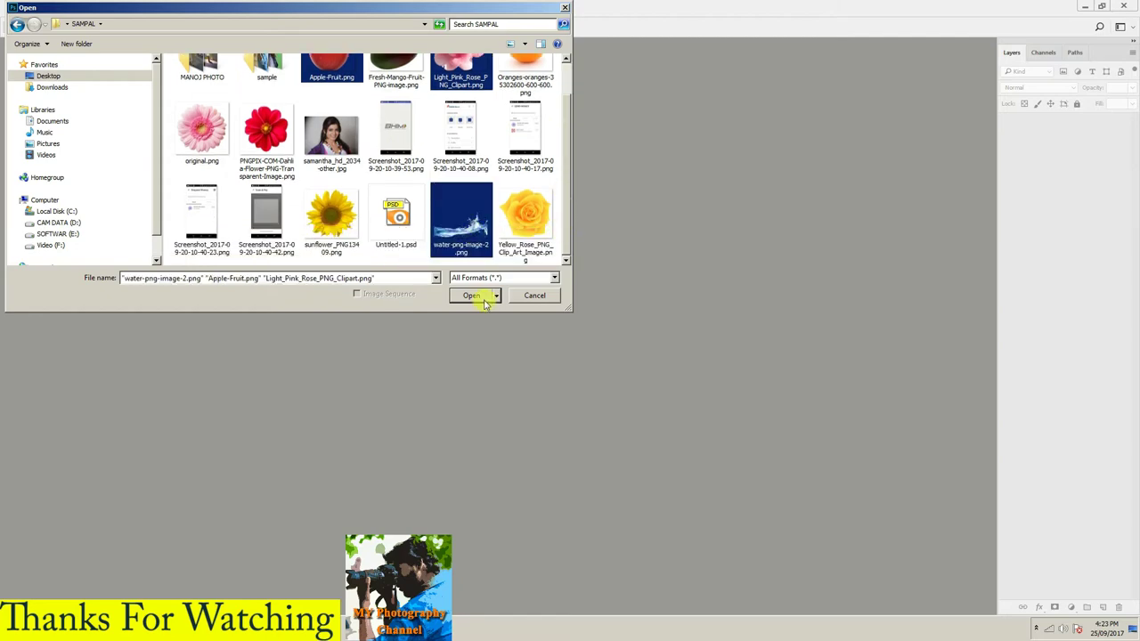
{"action": "left_click", "coordinate": [481, 299]}
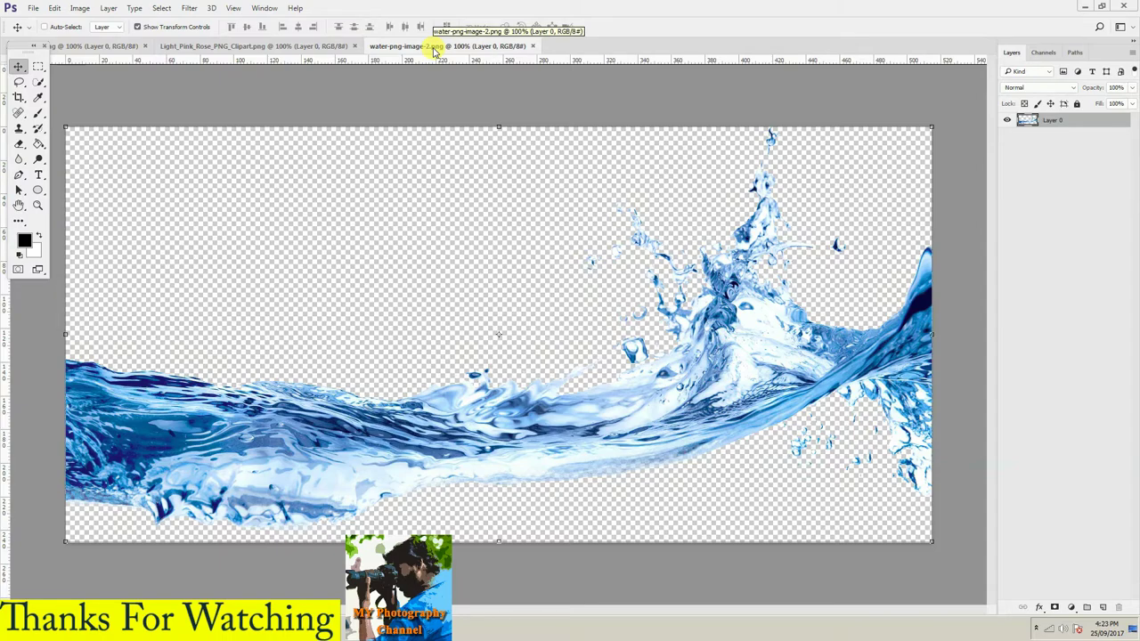
- Create a new document named 'Advance Layer', 7 × 5 inches landscape at 72 ppi
{"action": "key", "text": "ctrl+n"}
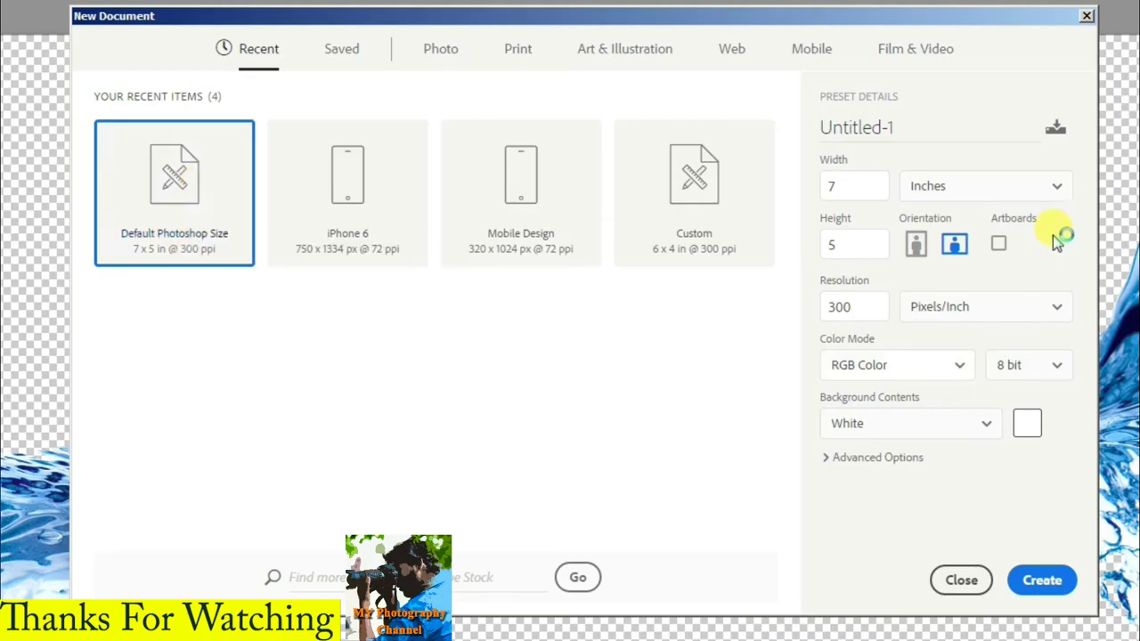
{"action": "left_click_drag", "start_coordinate": [939, 130], "coordinate": [789, 141]}
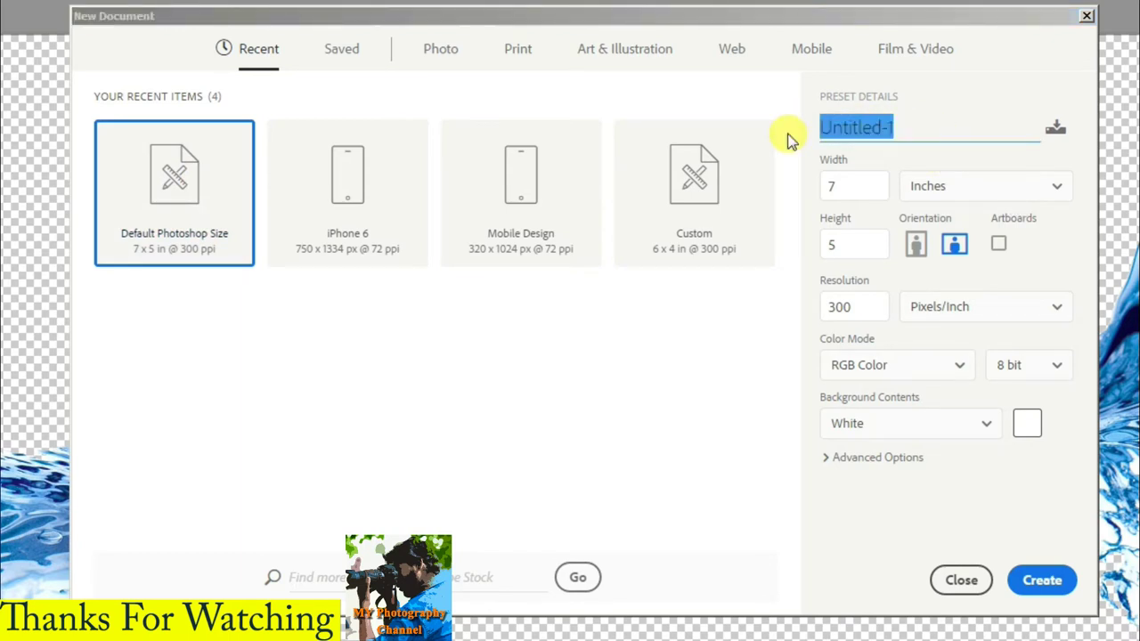
{"action": "left_click", "coordinate": [789, 140]}
{"action": "type", "text": "A"}
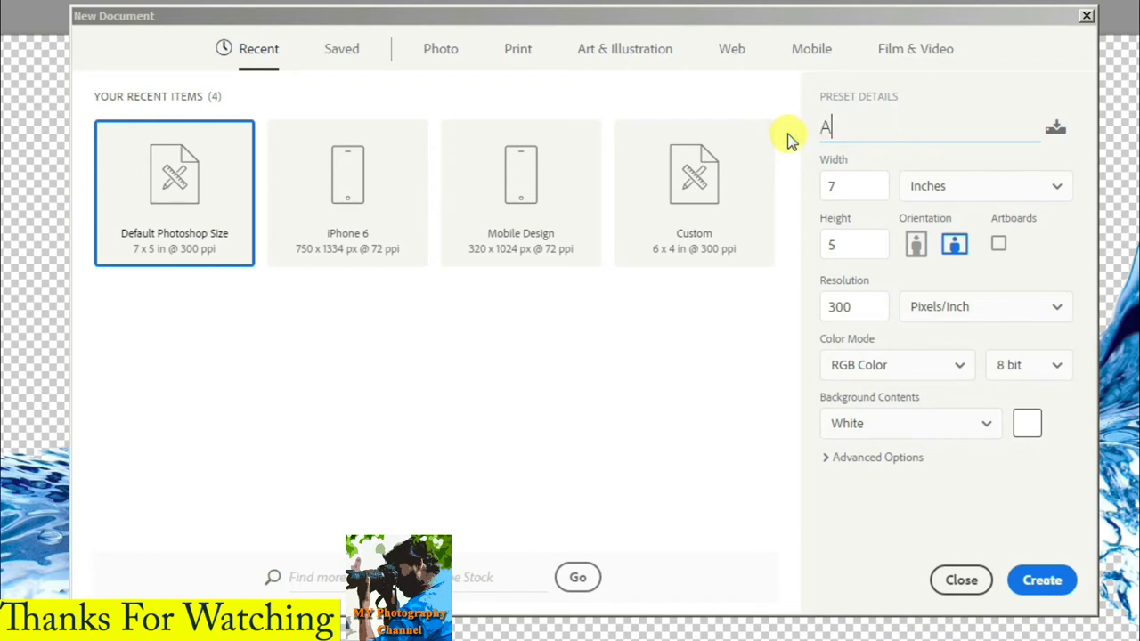
{"action": "type", "text": "d"}
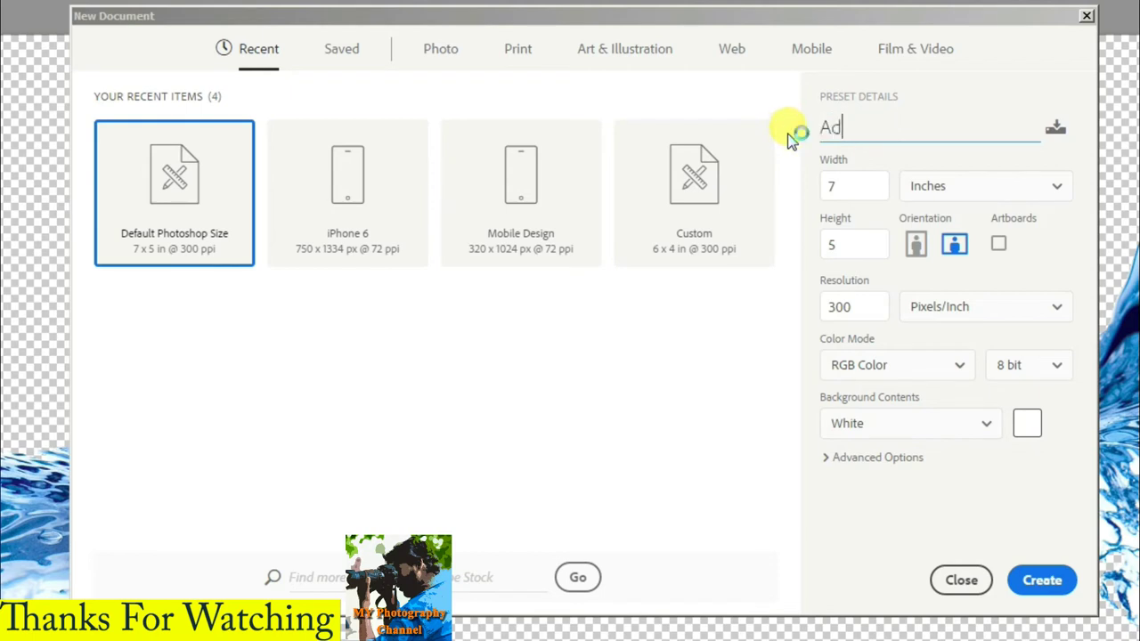
{"action": "type", "text": "vance lk"}
{"action": "key", "text": "BackSpace"}
{"action": "key", "text": "BackSpace"}
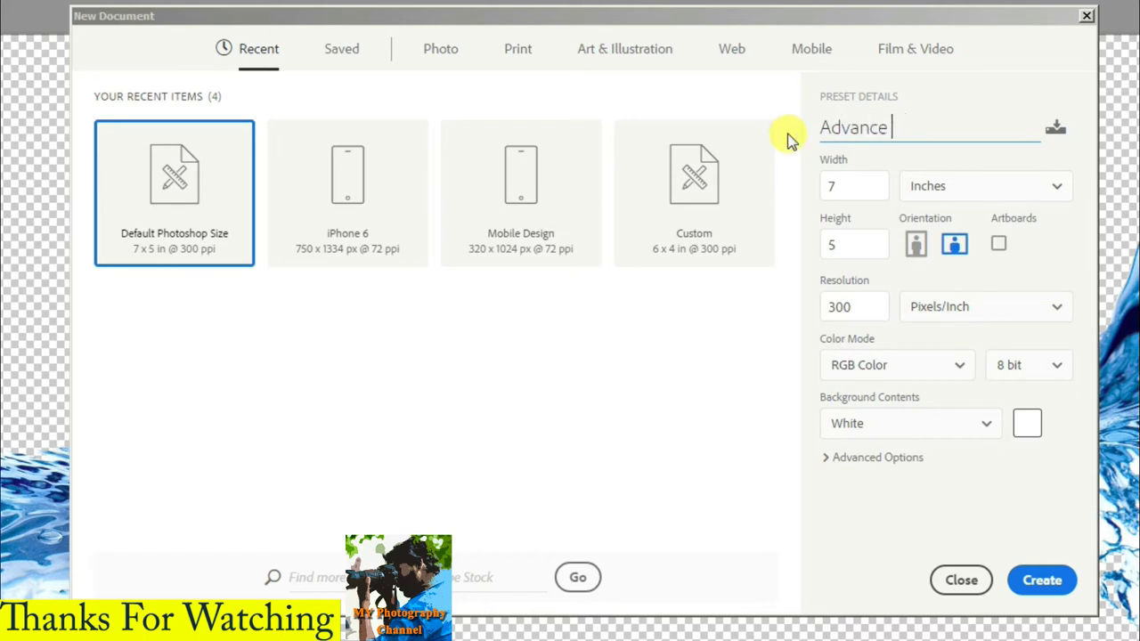
{"action": "type", "text": "Laye"}
{"action": "type", "text": "r"}
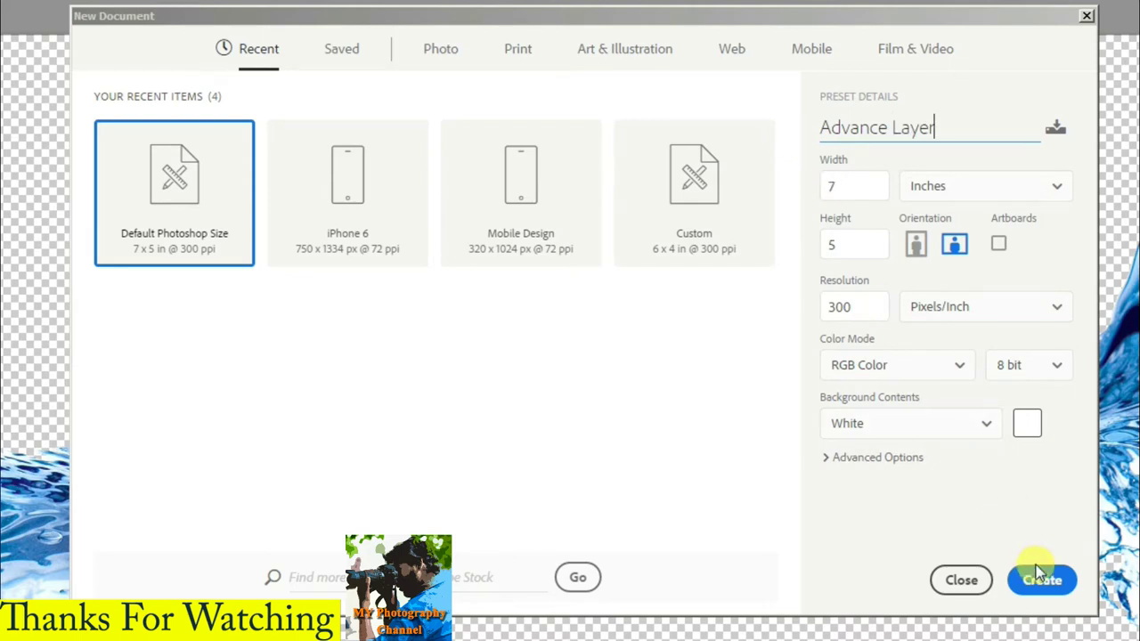
{"action": "left_click", "coordinate": [953, 249]}
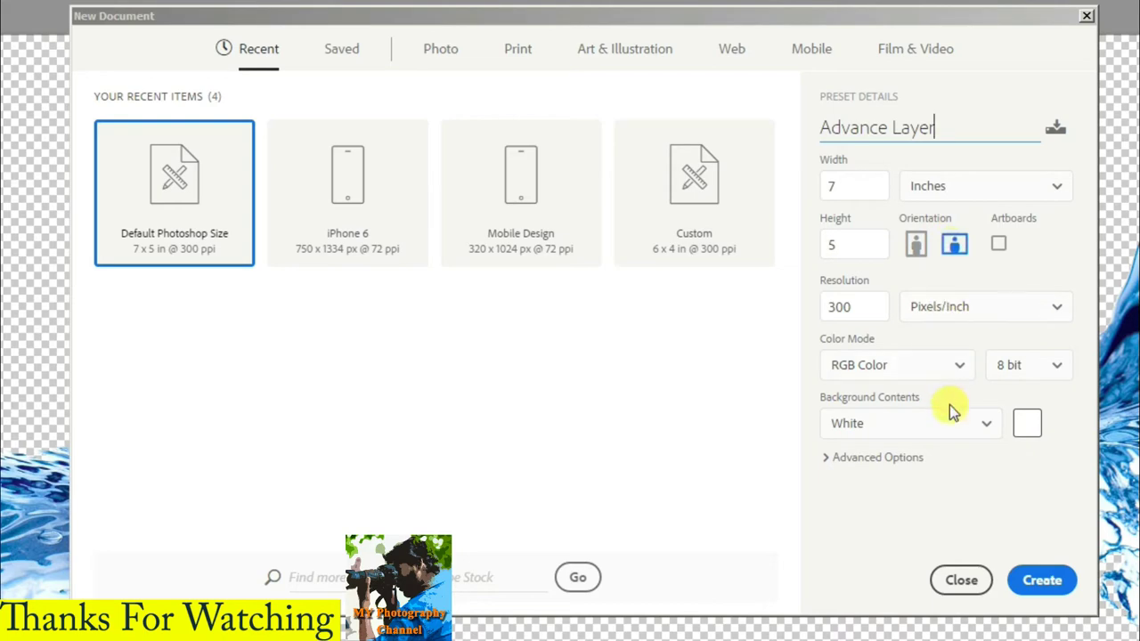
{"action": "double_click", "coordinate": [870, 307]}
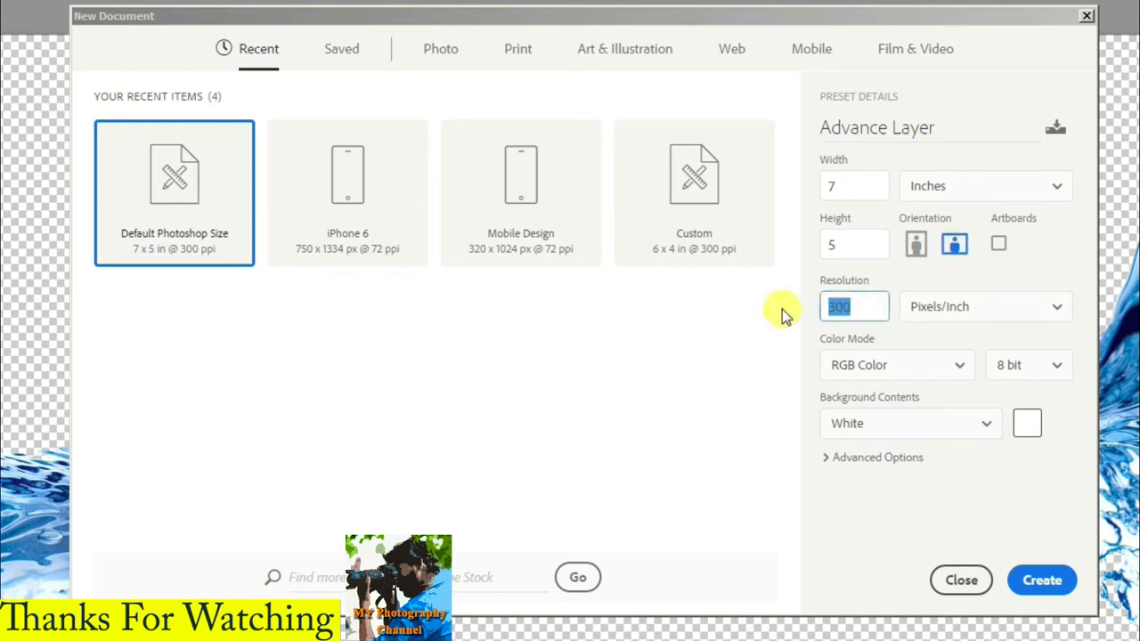
{"action": "type", "text": "72"}
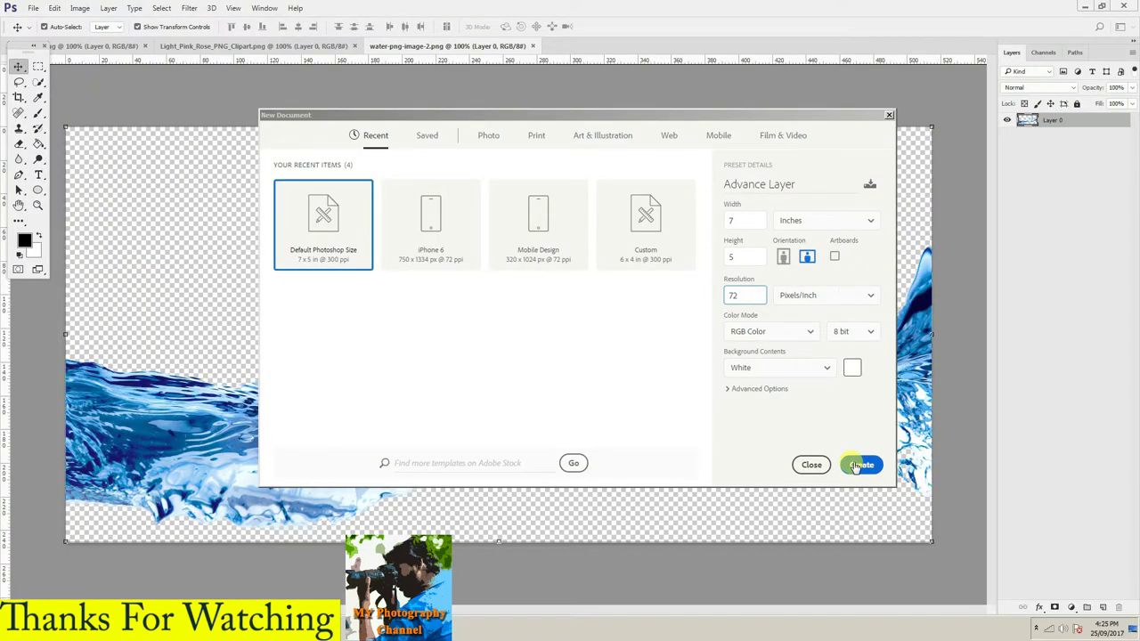
{"action": "left_click", "coordinate": [532, 400]}
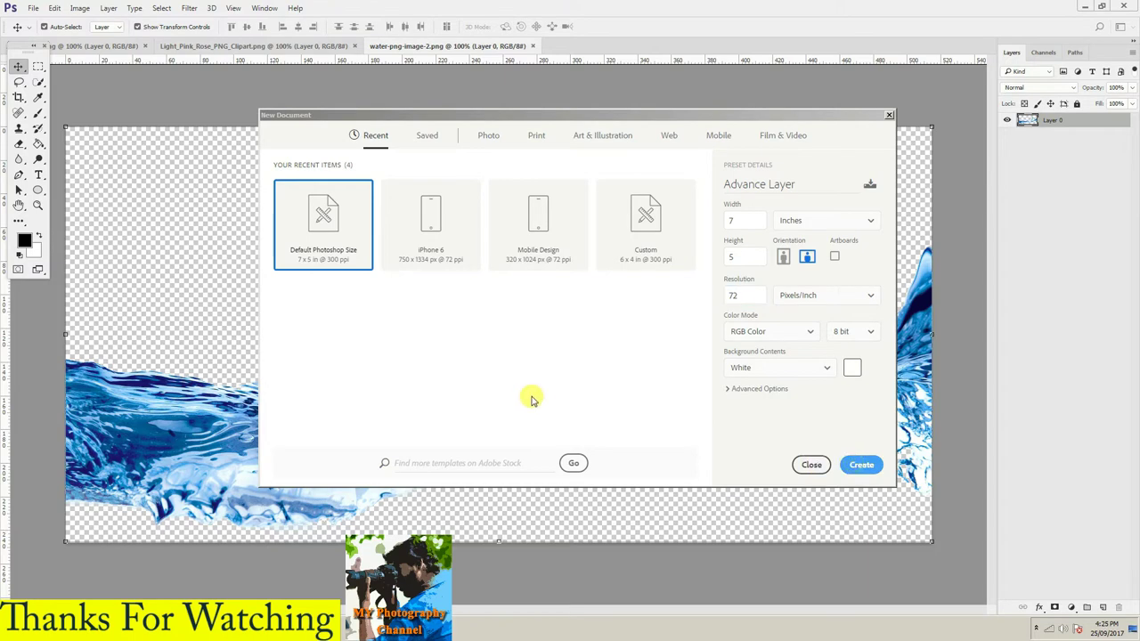
{"action": "key", "text": "Return"}
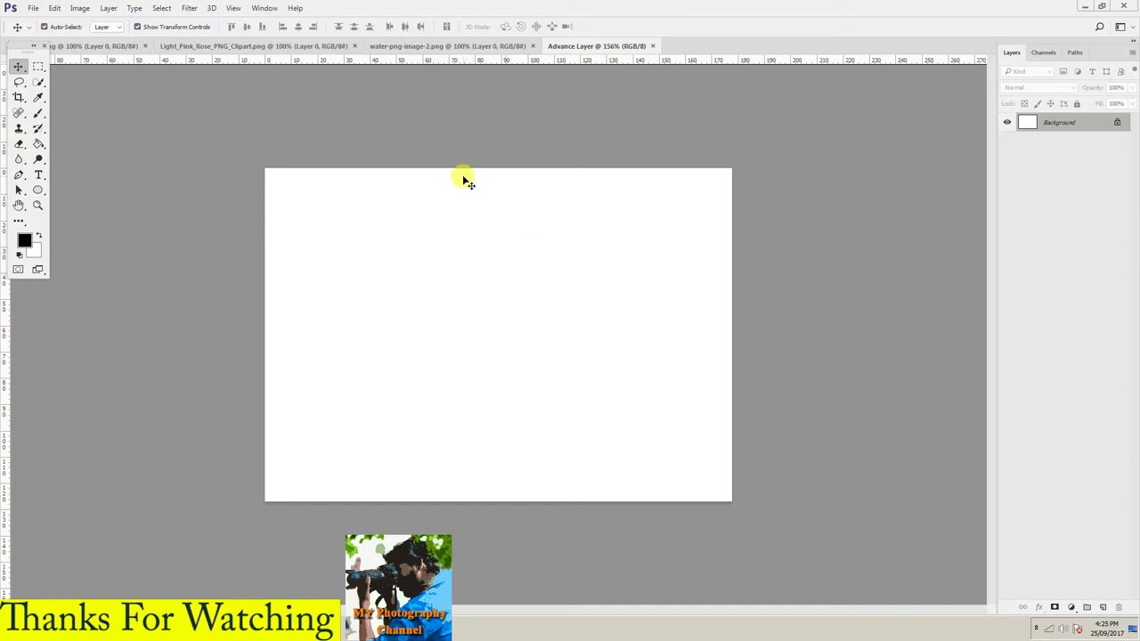
- Drag the apple image into the Advance Layer document as a new layer
{"action": "left_click", "coordinate": [89, 46]}
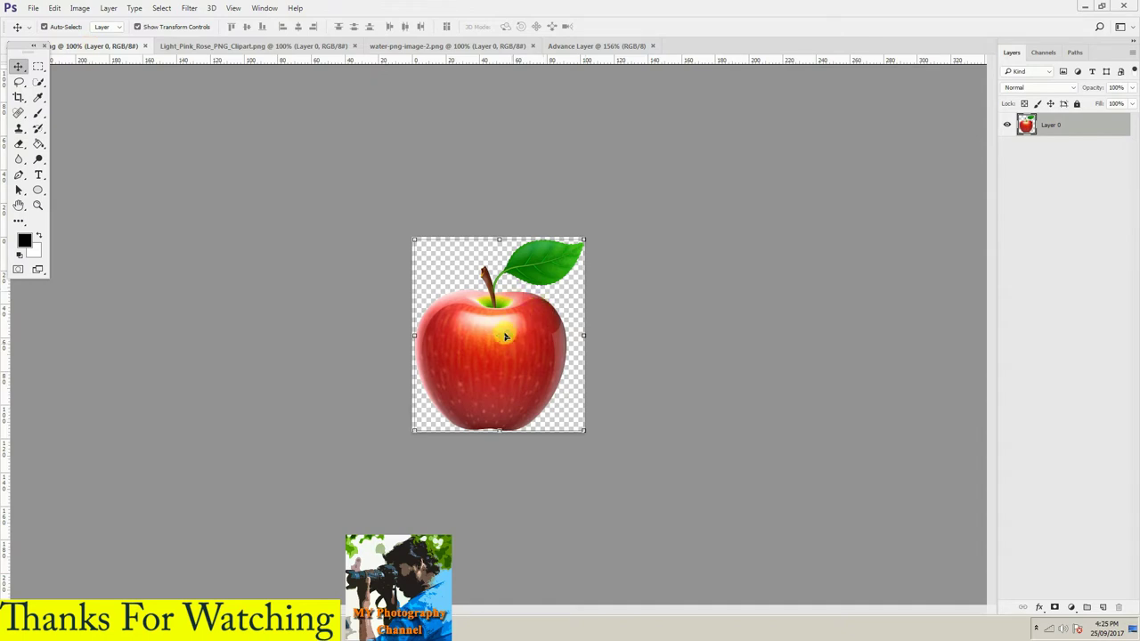
{"action": "left_click_drag", "start_coordinate": [513, 297], "coordinate": [507, 333]}
{"action": "left_click", "coordinate": [507, 335]}
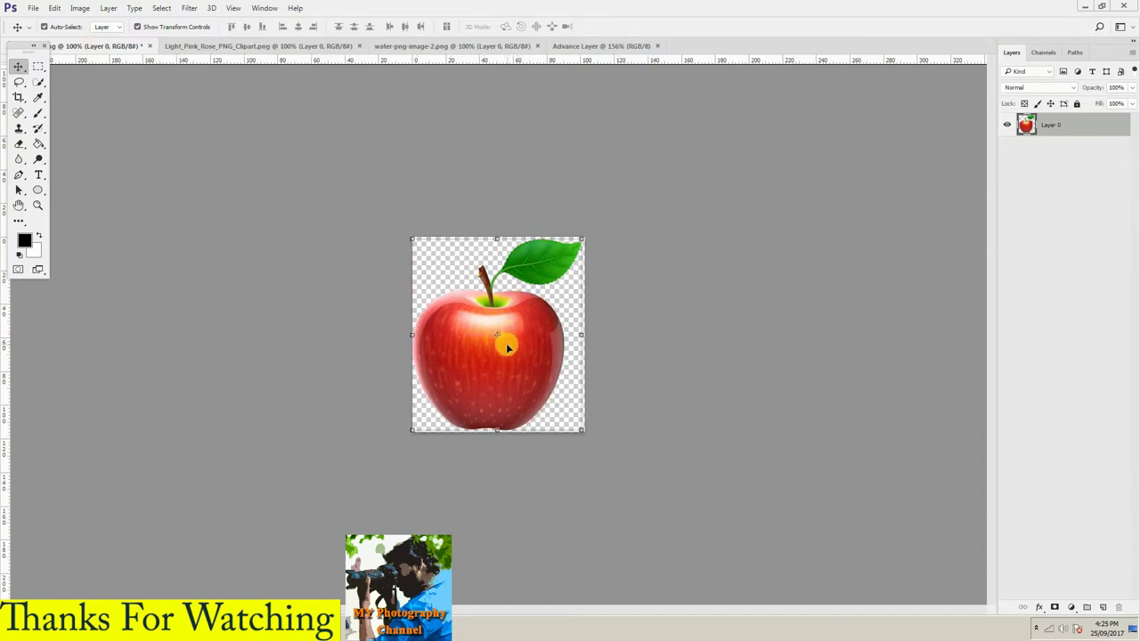
{"action": "left_click", "coordinate": [505, 344]}
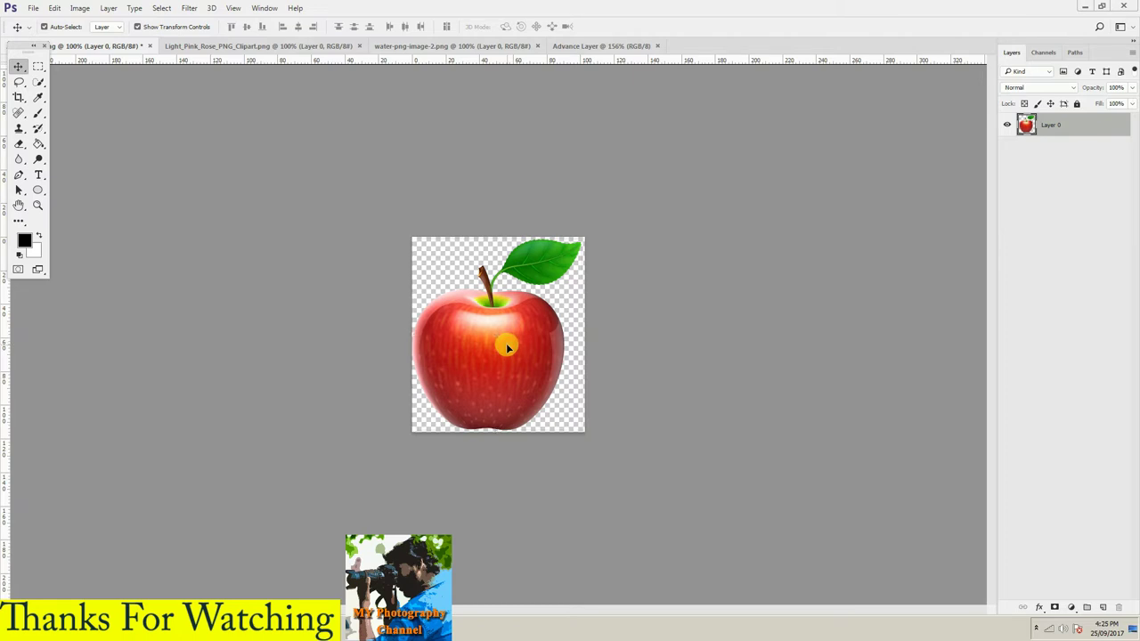
{"action": "mouse_move", "coordinate": [506, 346]}
{"action": "left_mouse_down"}
{"action": "mouse_move", "coordinate": [616, 107]}
{"action": "mouse_move", "coordinate": [519, 294]}
{"action": "left_mouse_up"}
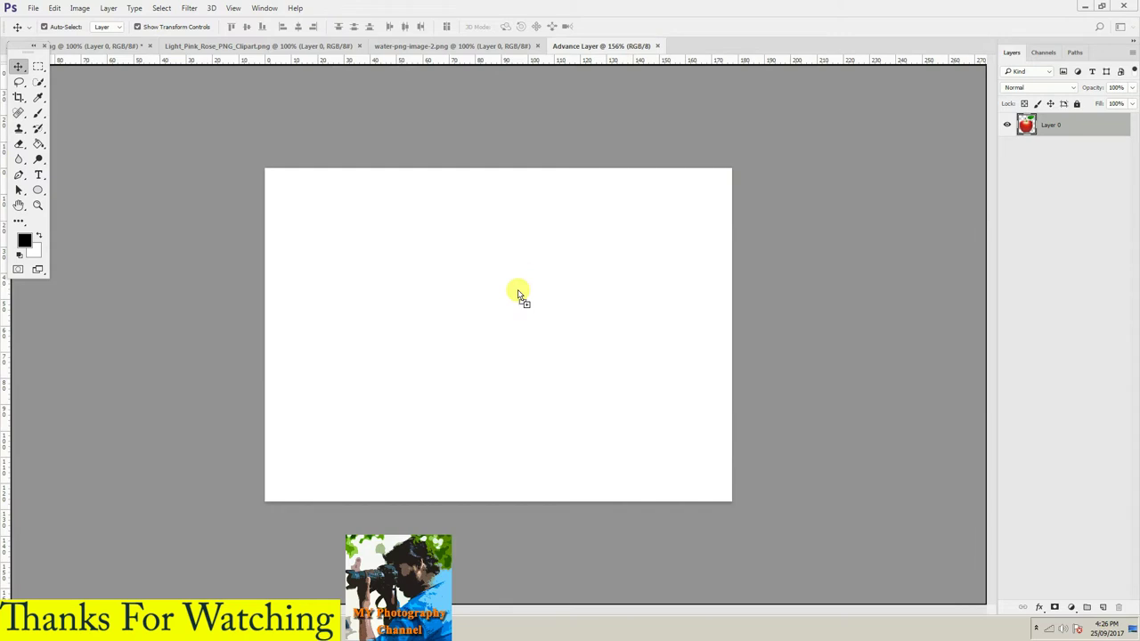
{"action": "left_click_drag", "start_coordinate": [519, 294], "coordinate": [517, 298]}
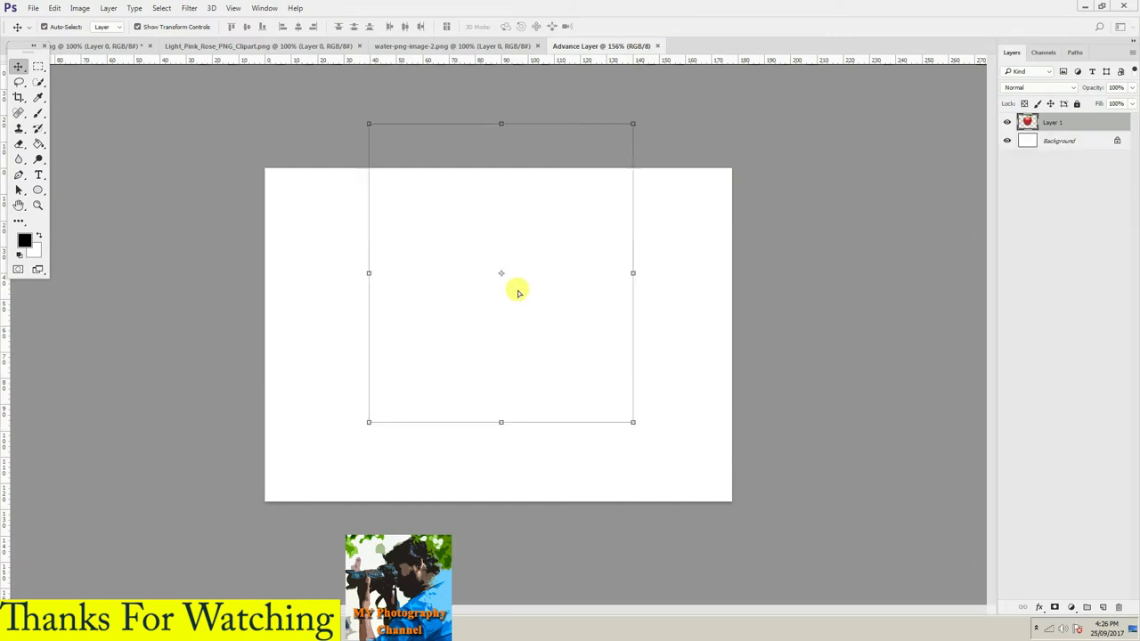
{"action": "left_click_drag", "start_coordinate": [519, 338], "coordinate": [467, 390]}
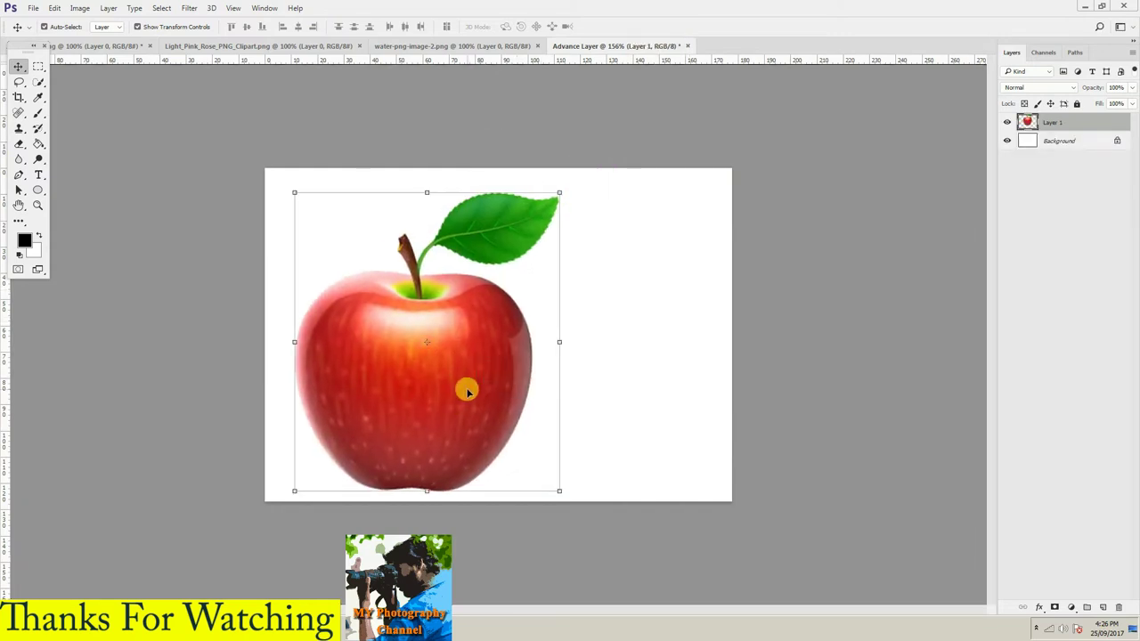
- Scale the apple to about 50% and place it in the canvas's upper-left corner
{"action": "key", "text": "ctrl+t"}
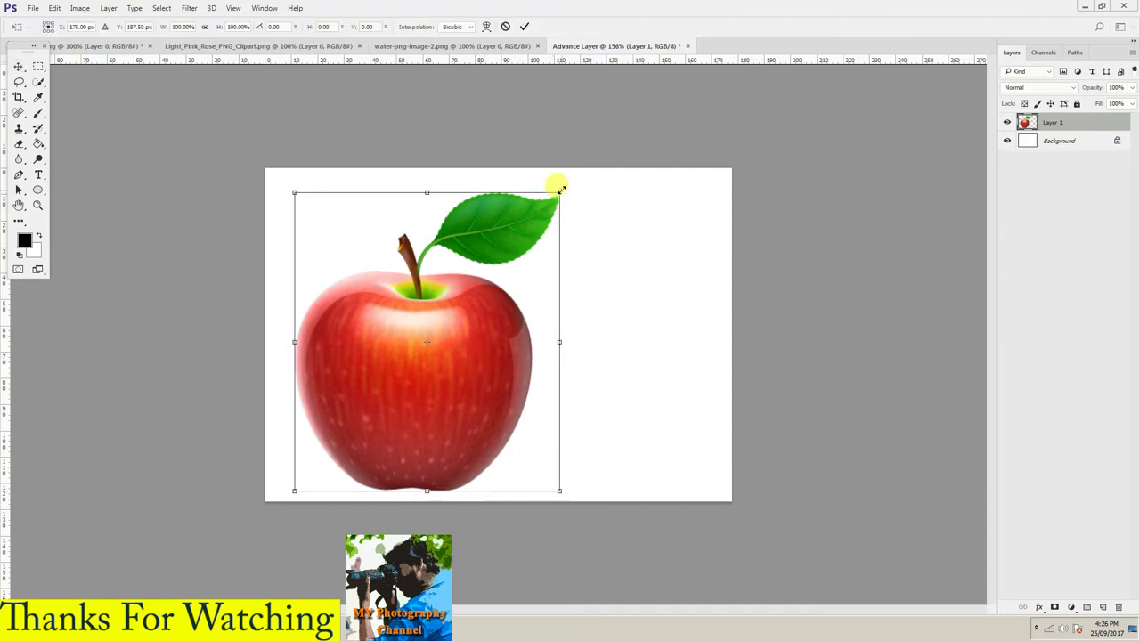
{"action": "left_click_drag", "start_coordinate": [549, 201], "coordinate": [494, 267]}
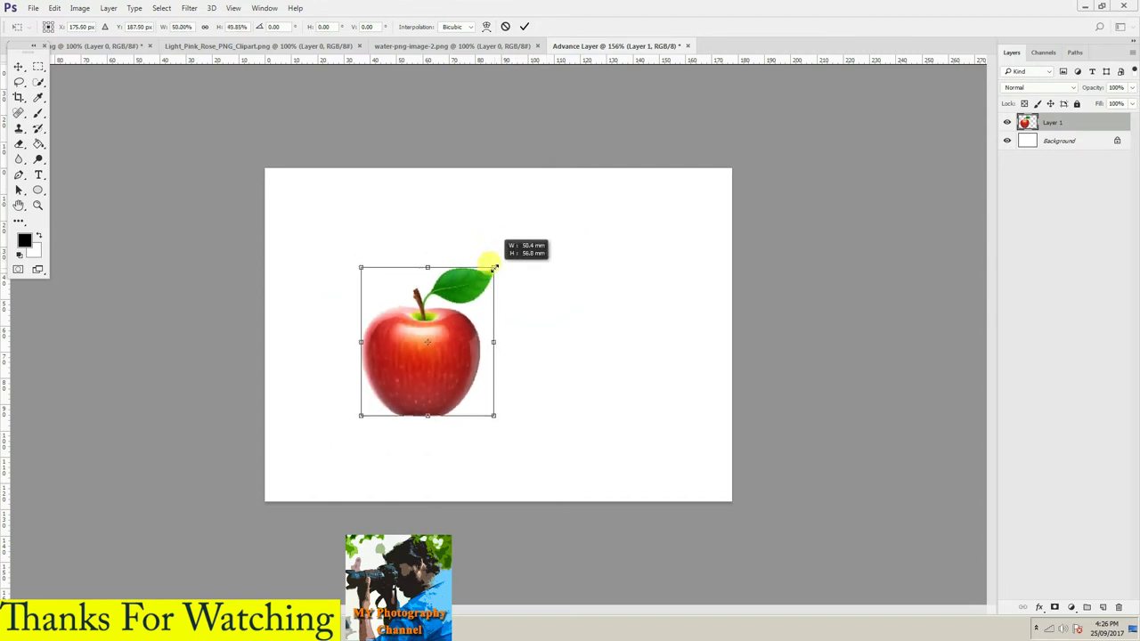
{"action": "left_click_drag", "start_coordinate": [452, 356], "coordinate": [440, 337]}
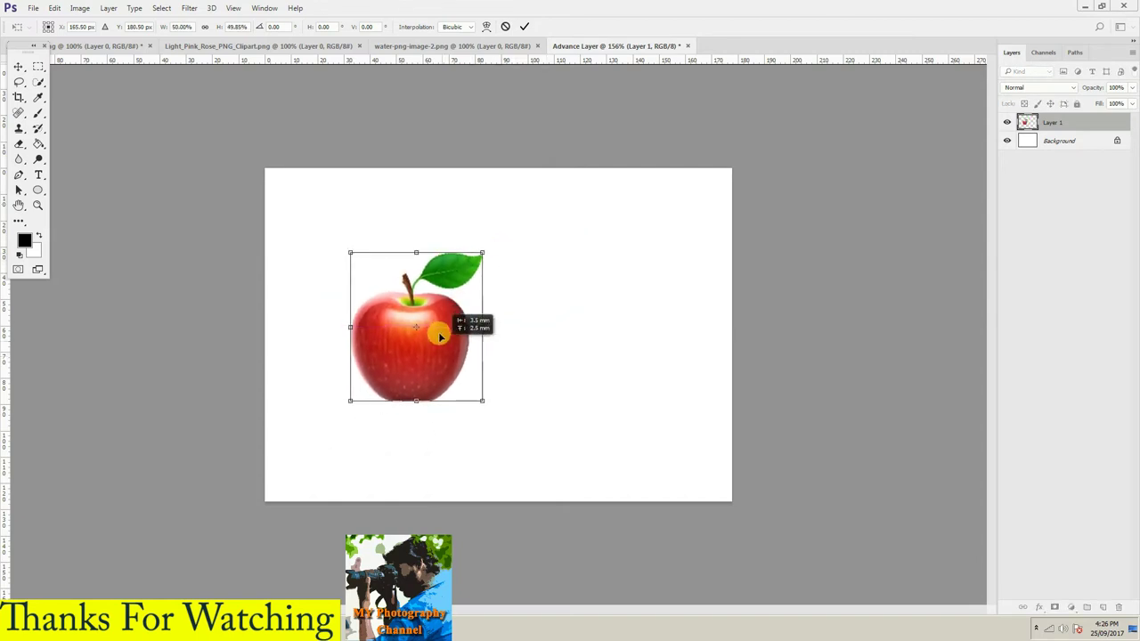
{"action": "left_click_drag", "start_coordinate": [440, 337], "coordinate": [399, 264]}
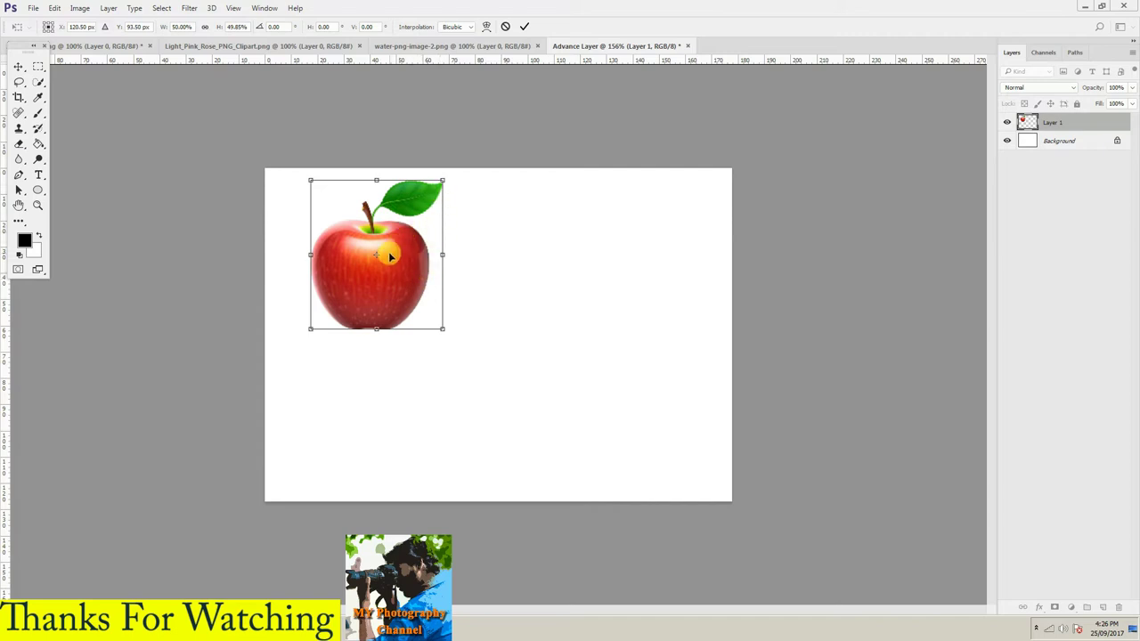
{"action": "left_click_drag", "start_coordinate": [386, 251], "coordinate": [372, 247]}
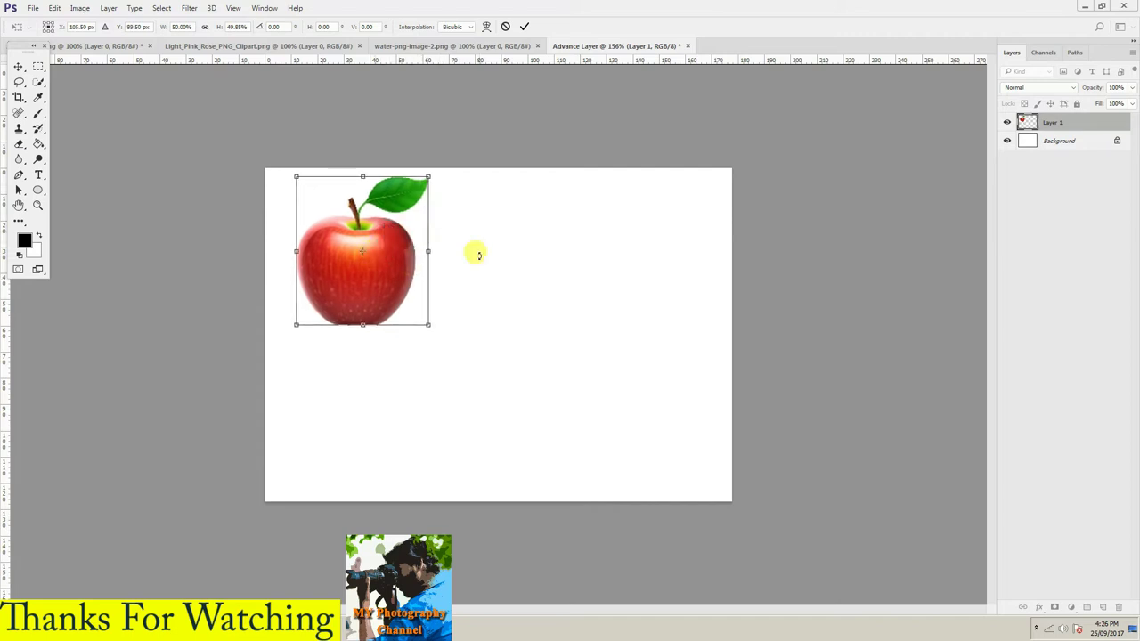
{"action": "key", "text": "Return"}
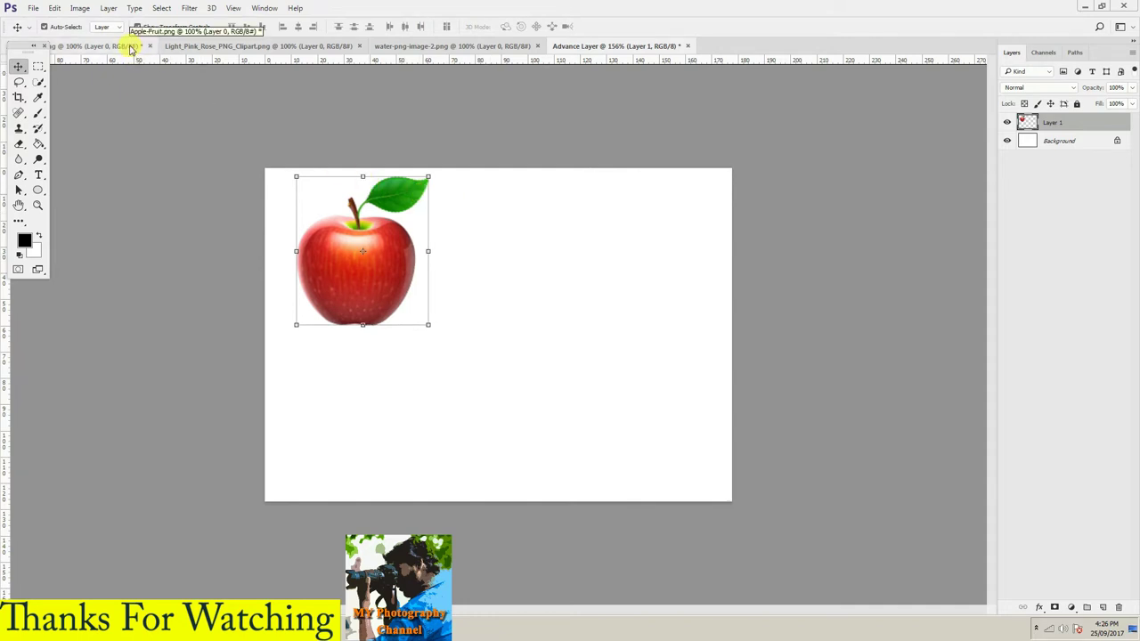
- Drag the pink rose image into the Advance Layer composition as a new layer
{"action": "left_click", "coordinate": [239, 47]}
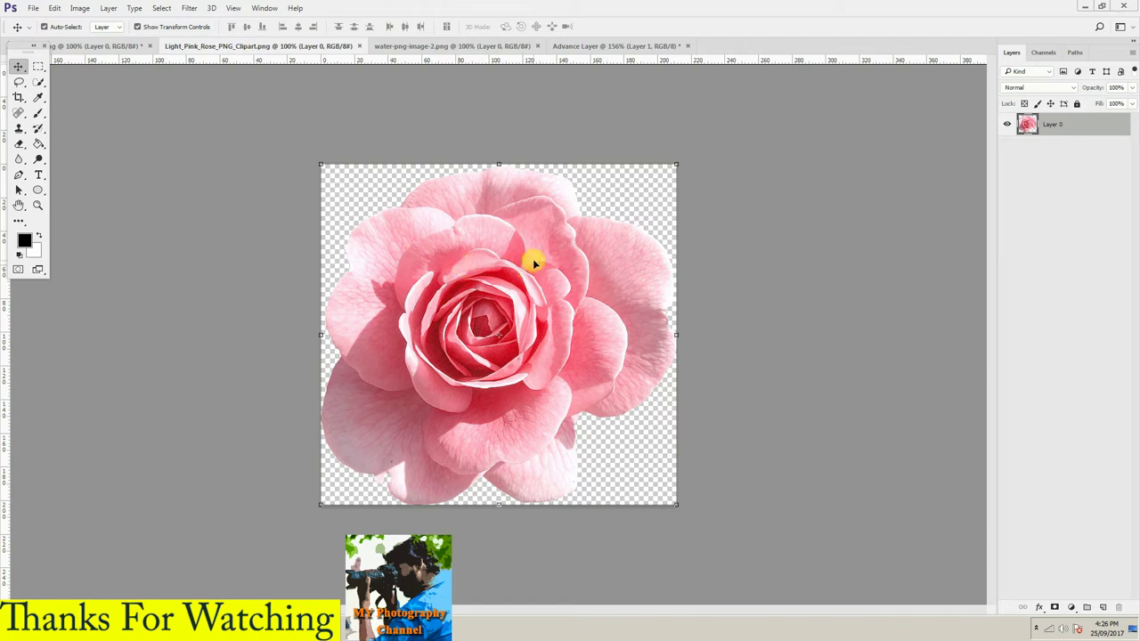
{"action": "key", "text": "ctrl"}
{"action": "key", "text": "ctrl"}
{"action": "key", "text": "ctrl"}
{"action": "left_click_drag", "start_coordinate": [534, 263], "coordinate": [540, 263]}
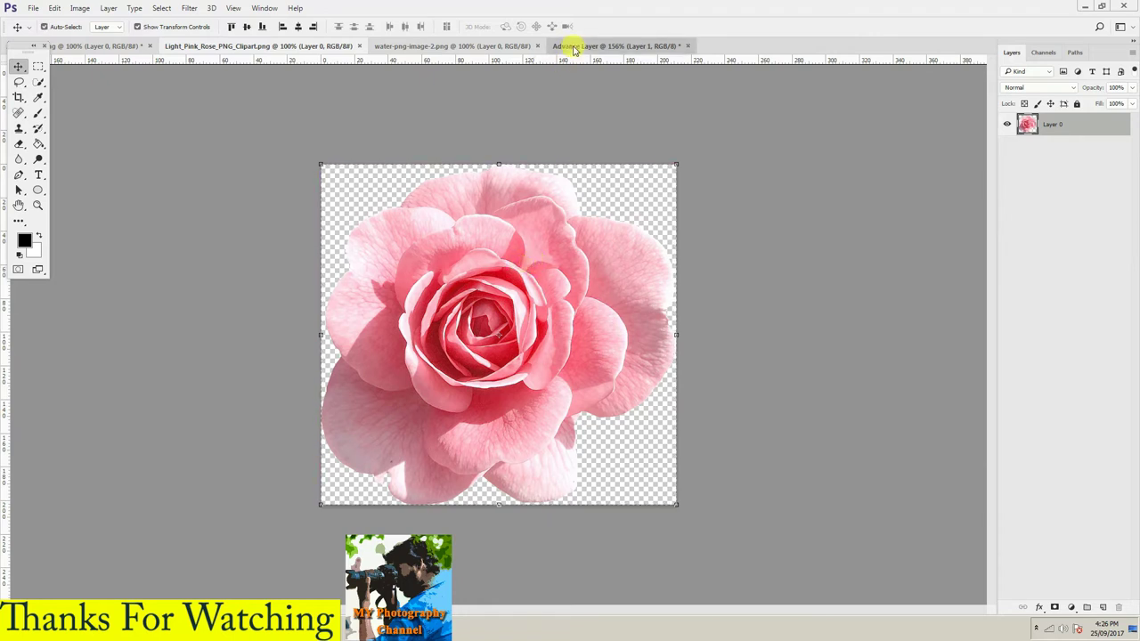
{"action": "left_click", "coordinate": [540, 264], "text": "ctrl"}
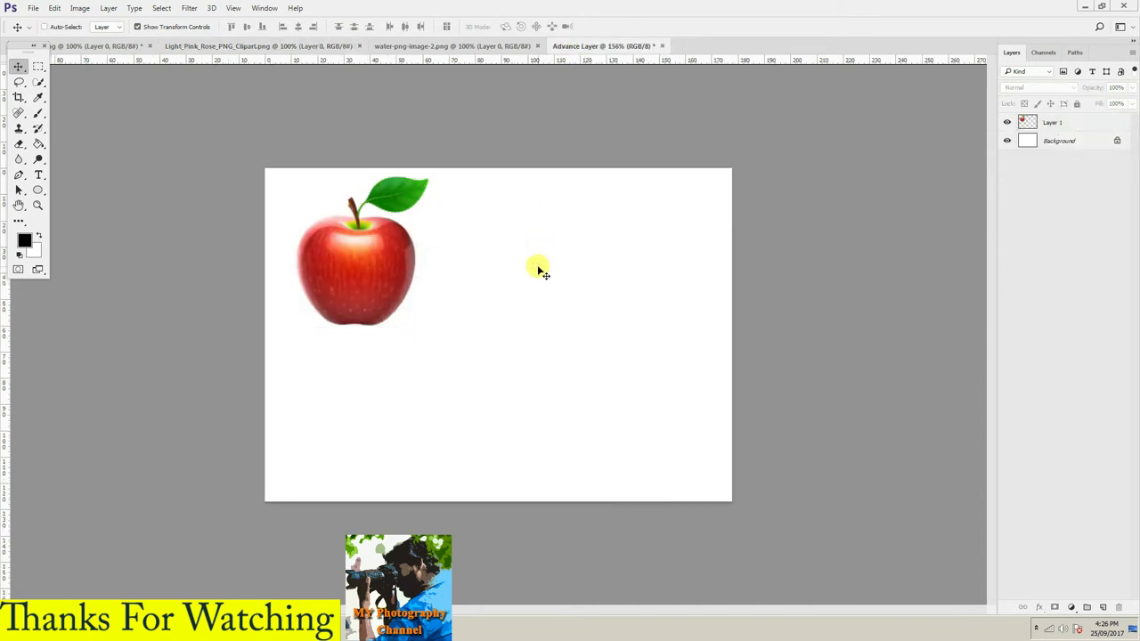
{"action": "left_click_drag", "start_coordinate": [538, 267], "coordinate": [538, 267]}
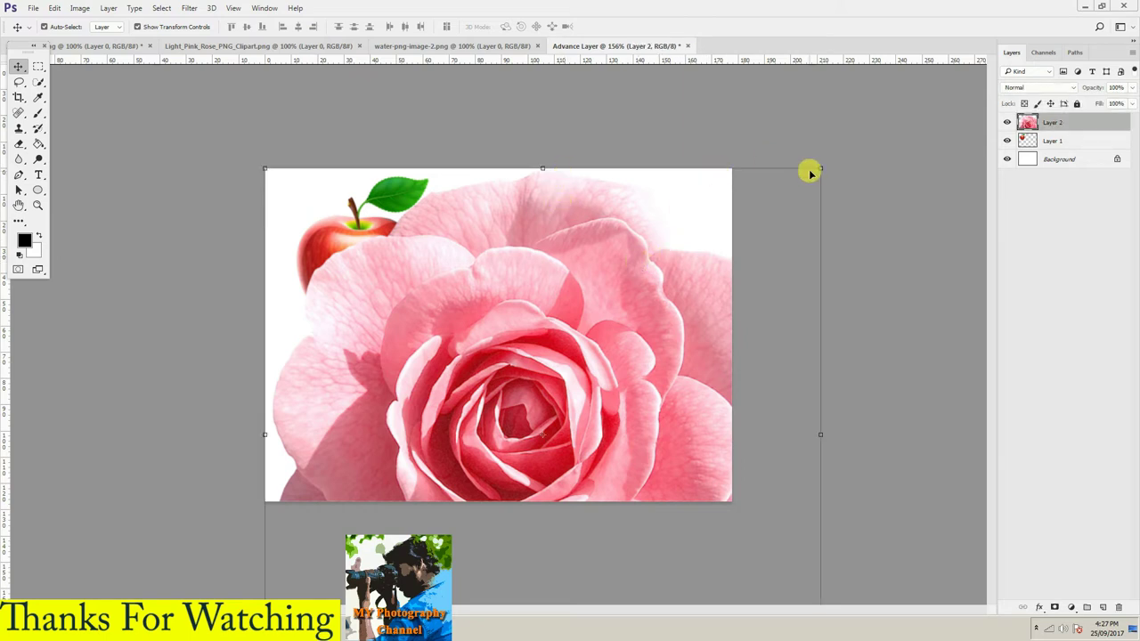
- Shrink the rose to about 28% and position it to the right of the apple
{"action": "left_click", "coordinate": [820, 168]}
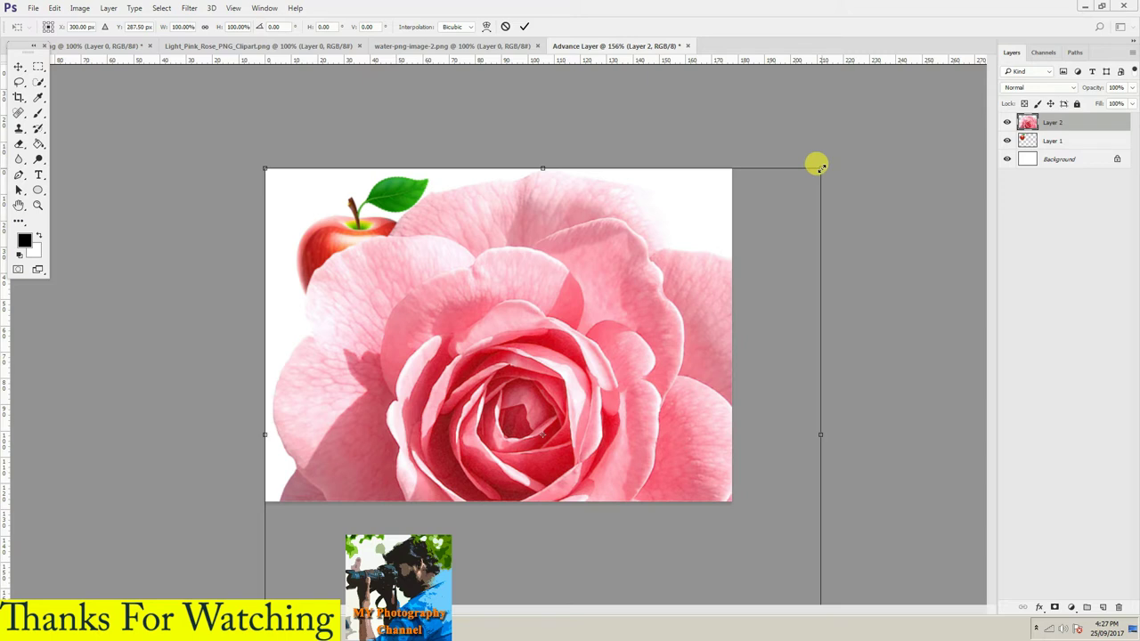
{"action": "left_click_drag", "start_coordinate": [817, 166], "coordinate": [655, 324]}
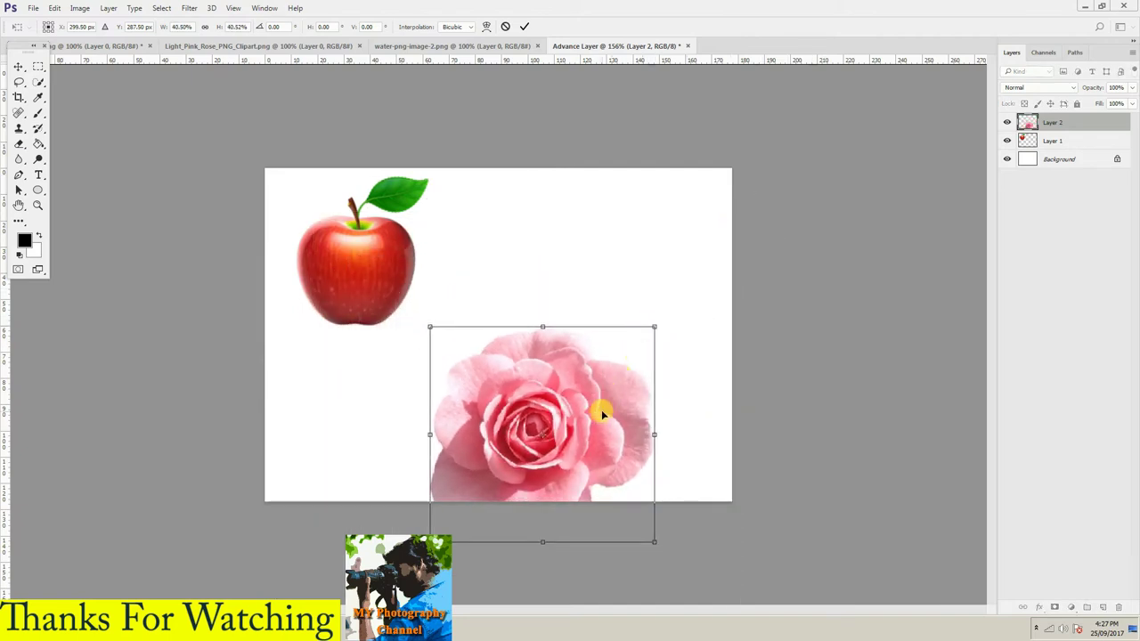
{"action": "left_click_drag", "start_coordinate": [598, 409], "coordinate": [611, 285]}
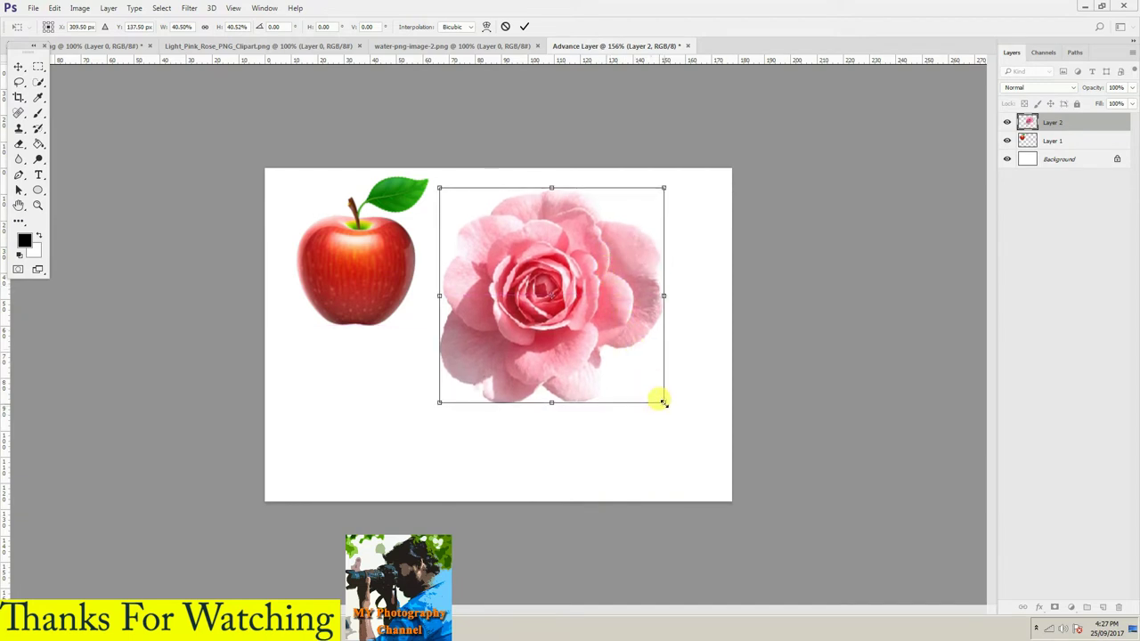
{"action": "left_click_drag", "start_coordinate": [662, 401], "coordinate": [635, 360]}
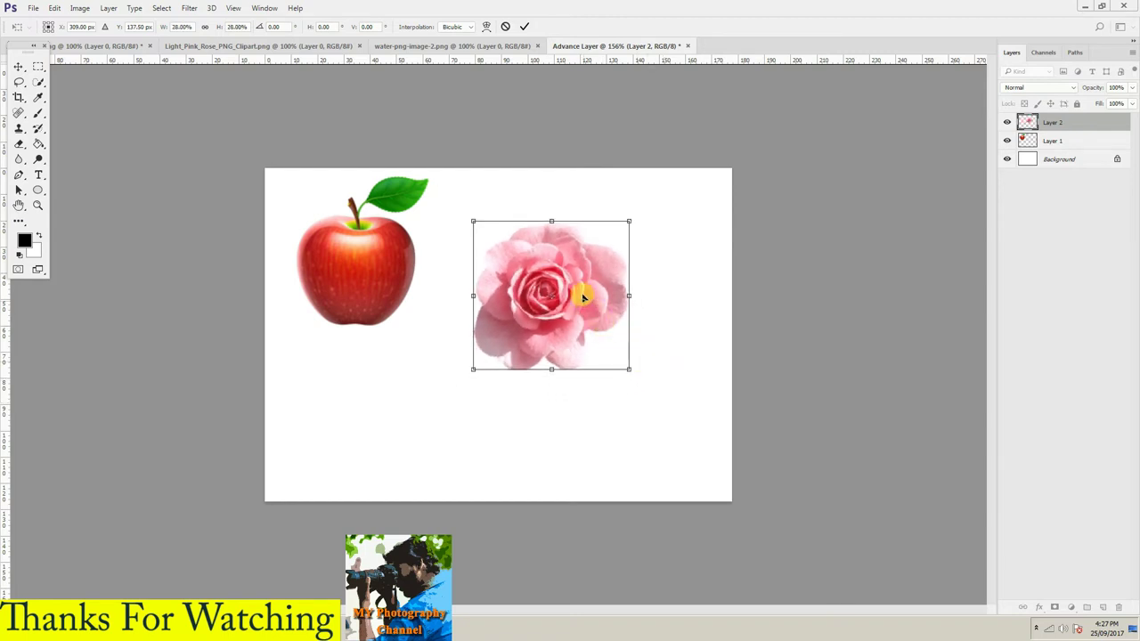
{"action": "left_click_drag", "start_coordinate": [583, 294], "coordinate": [572, 271]}
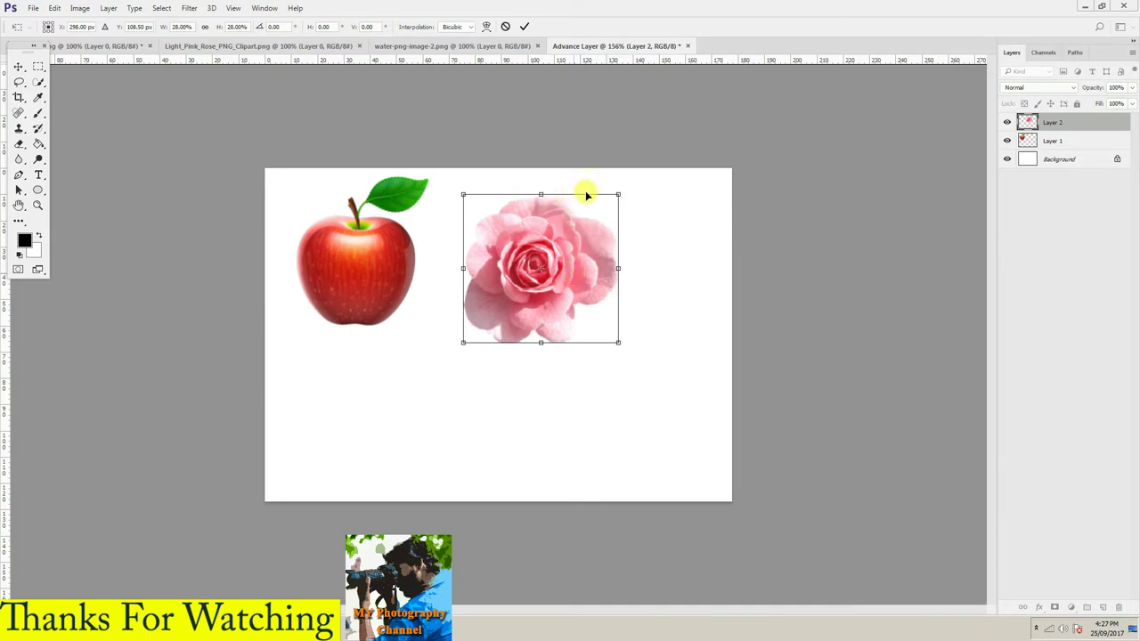
{"action": "scroll", "coordinate": [572, 201], "scroll_direction": "up", "scroll_amount": 2}
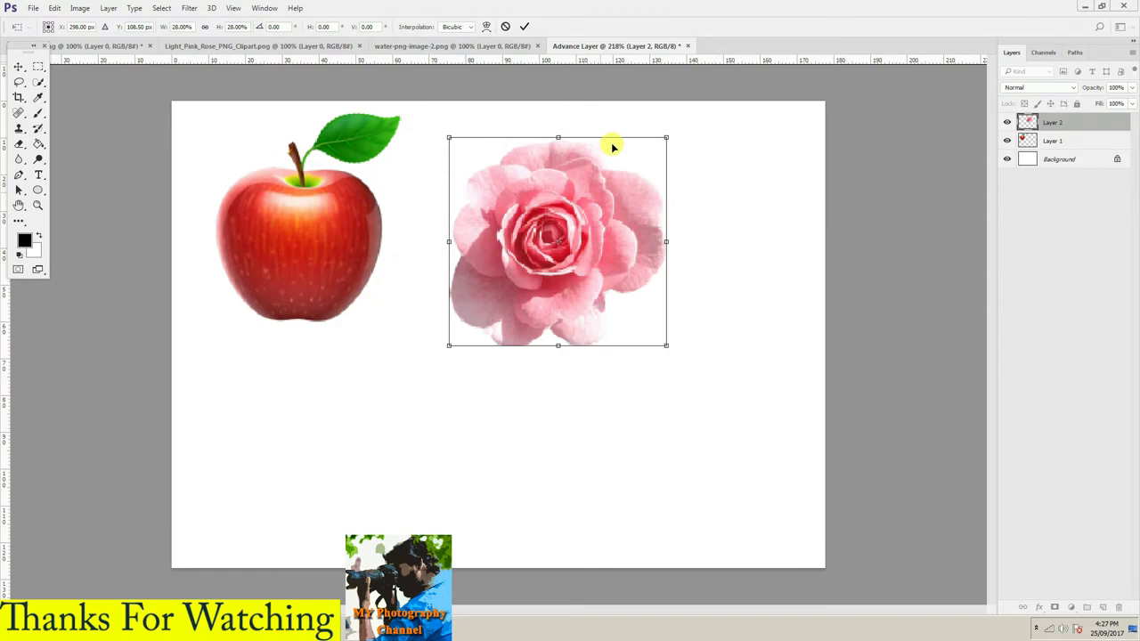
{"action": "left_click", "coordinate": [405, 46]}
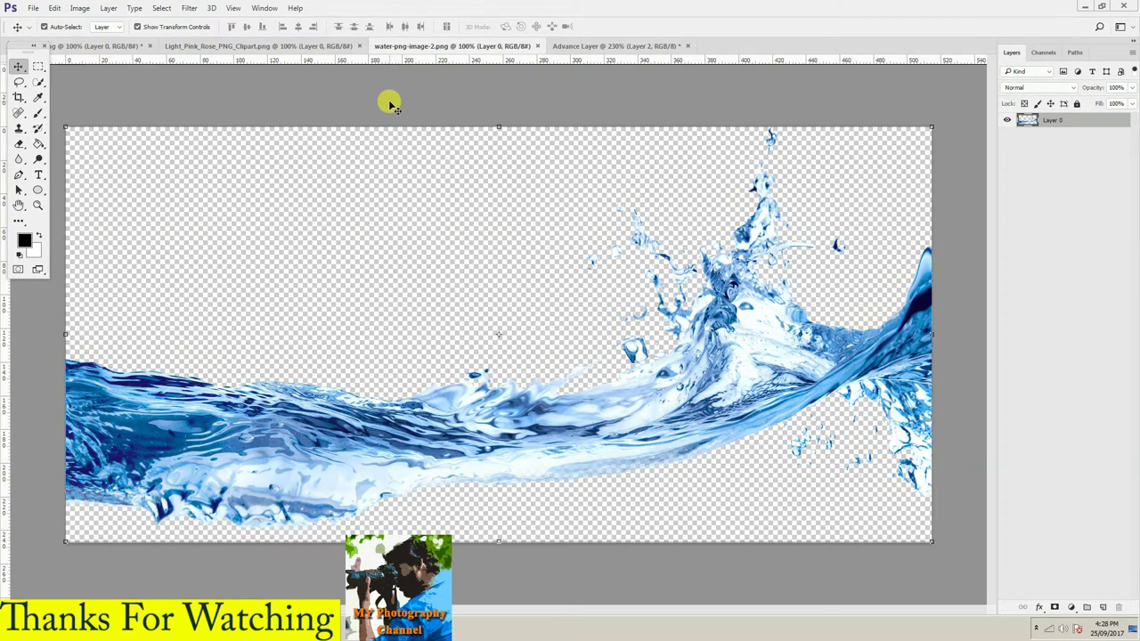
- Drag the water splash image into the Advance Layer canvas as Layer 3
{"action": "left_click_drag", "start_coordinate": [422, 312], "coordinate": [522, 230]}
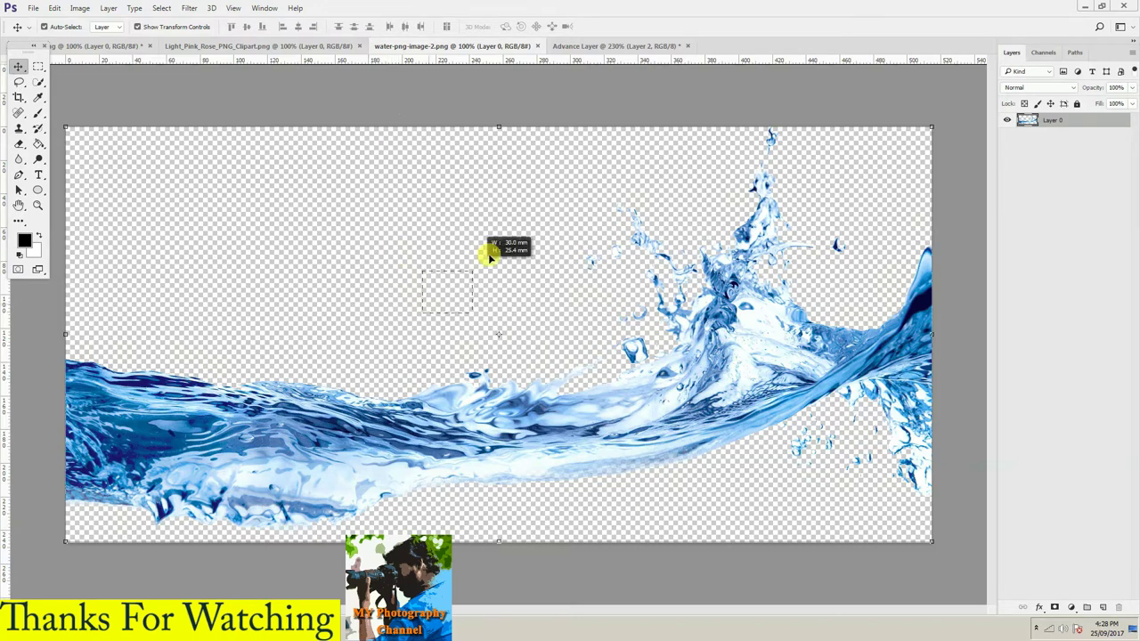
{"action": "mouse_move", "coordinate": [466, 399]}
{"action": "left_mouse_down"}
{"action": "mouse_move", "coordinate": [611, 51]}
{"action": "mouse_move", "coordinate": [512, 450]}
{"action": "left_mouse_up"}
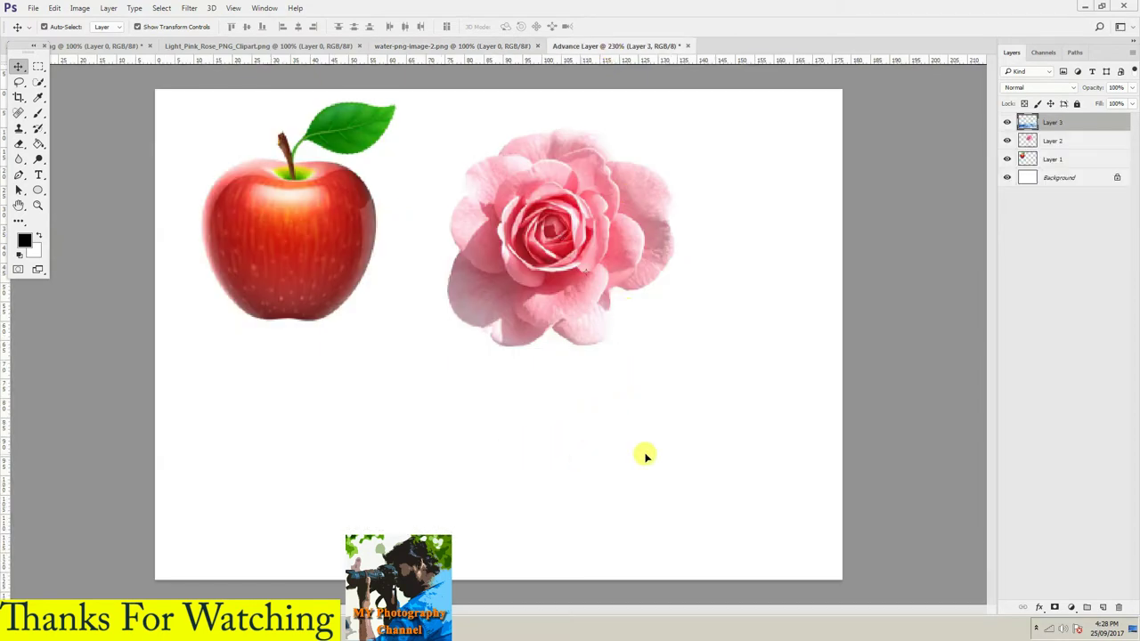
{"action": "left_click_drag", "start_coordinate": [498, 470], "coordinate": [510, 463]}
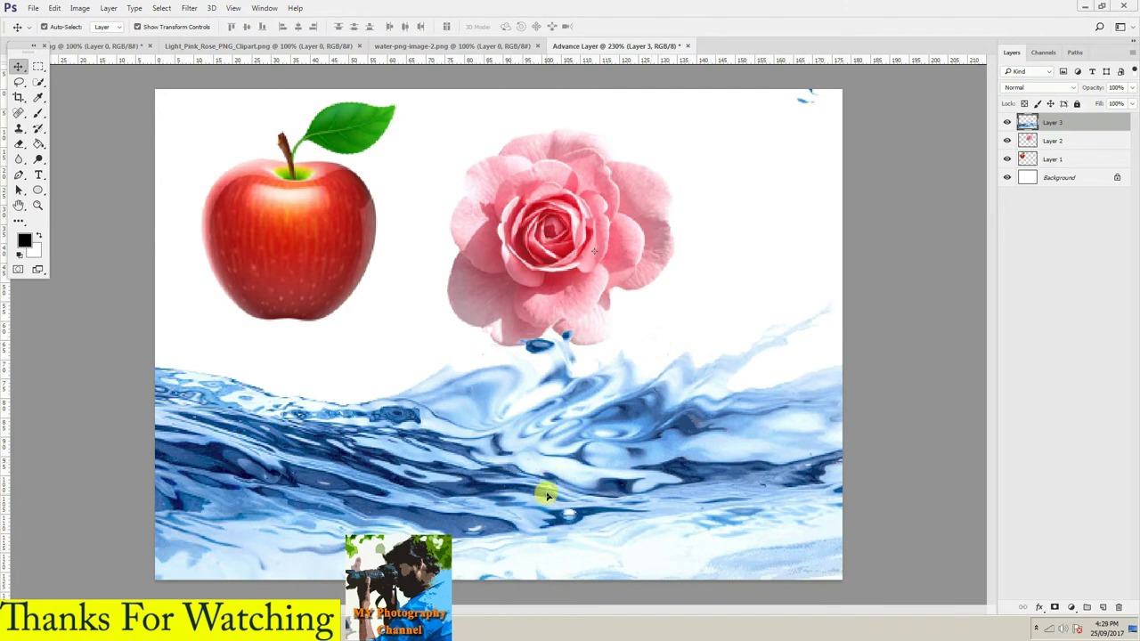
- Shrink the water splash layer to about 33% and move it to the canvas bottom
{"action": "key", "text": "ctrl+minus"}
{"action": "key", "text": "ctrl+minus"}
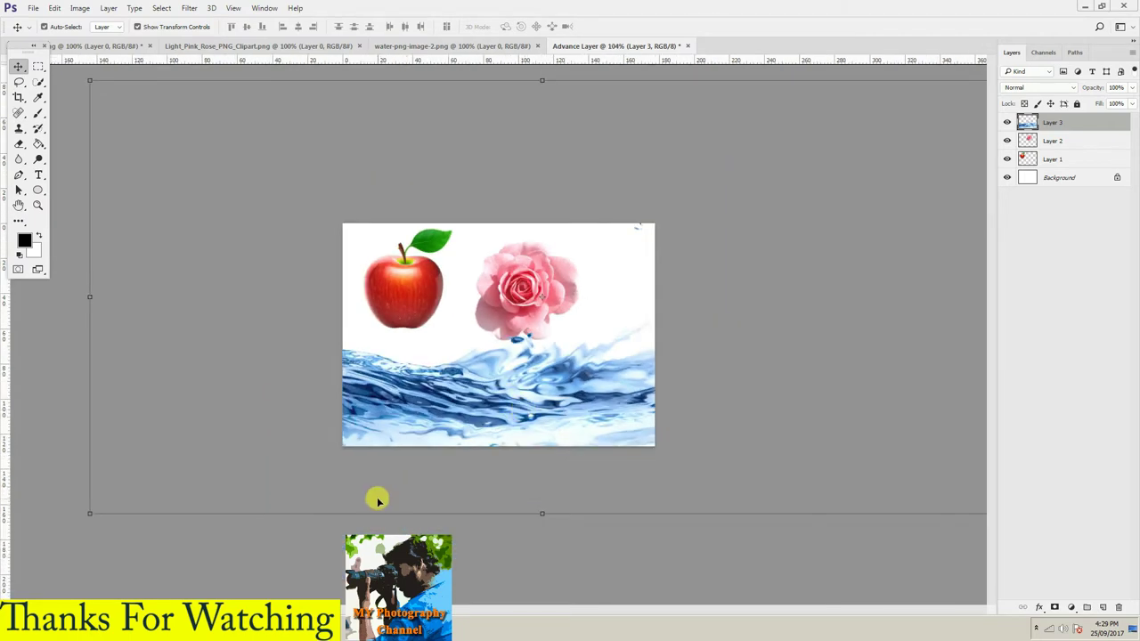
{"action": "left_click", "coordinate": [249, 512]}
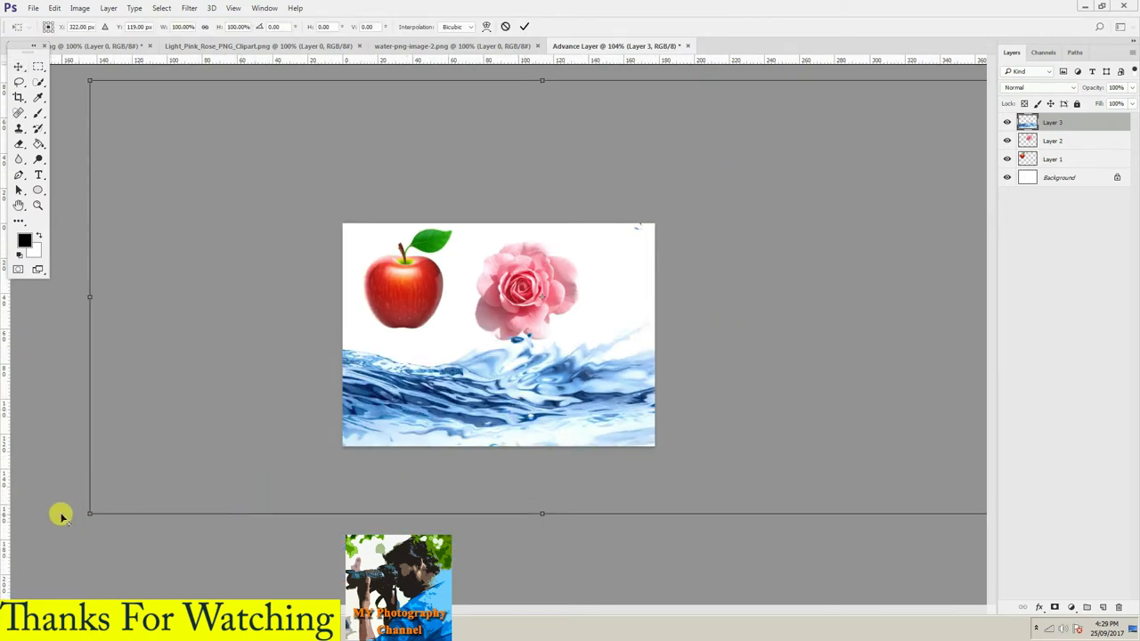
{"action": "left_click_drag", "start_coordinate": [86, 510], "coordinate": [371, 377]}
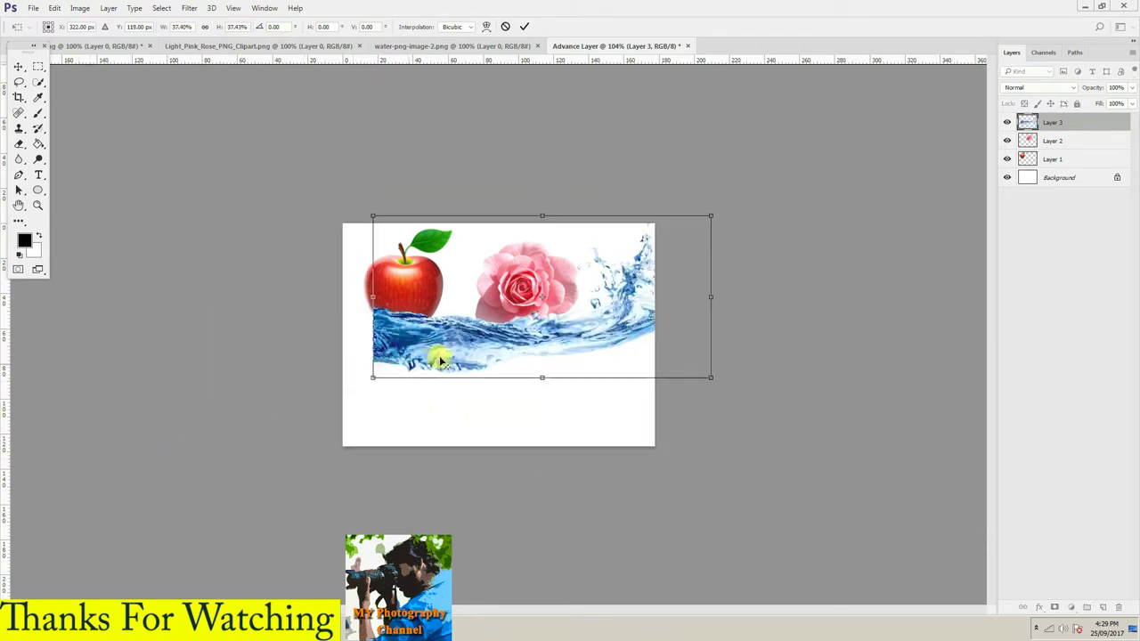
{"action": "mouse_move", "coordinate": [437, 357]}
{"action": "left_mouse_down"}
{"action": "mouse_move", "coordinate": [445, 414]}
{"action": "mouse_move", "coordinate": [424, 424]}
{"action": "left_mouse_up"}
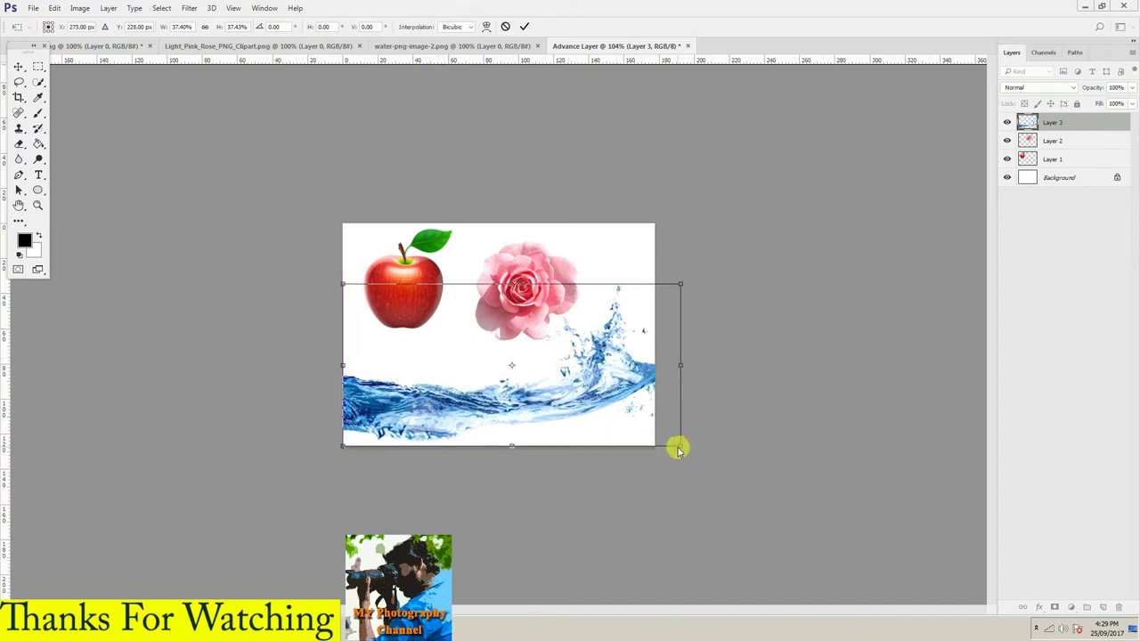
{"action": "left_click_drag", "start_coordinate": [677, 449], "coordinate": [655, 434]}
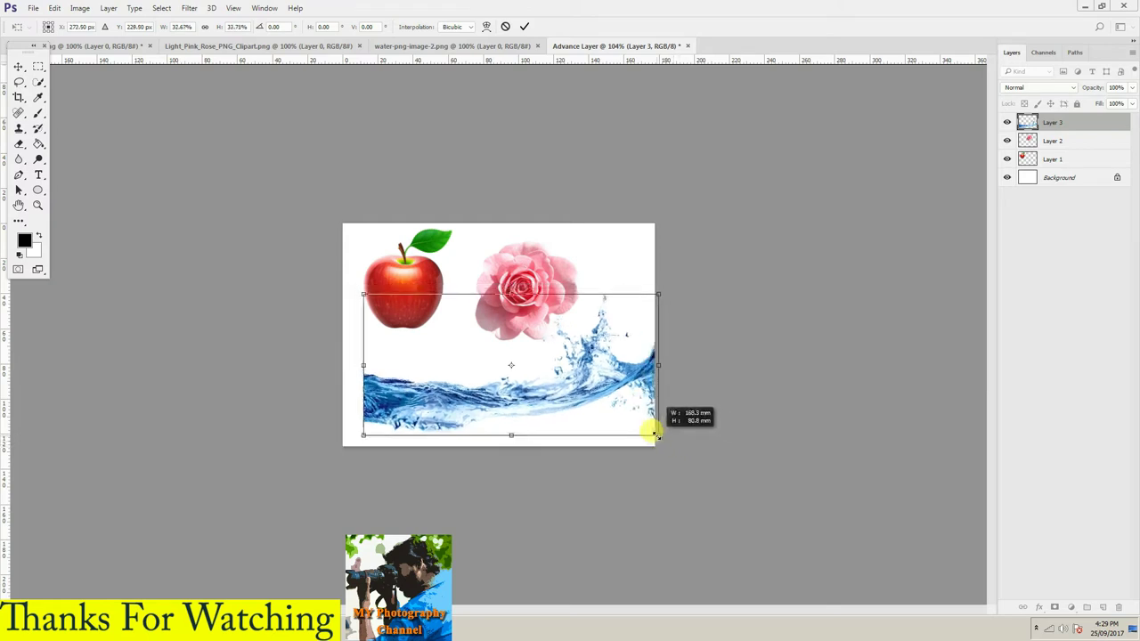
{"action": "mouse_move", "coordinate": [591, 403]}
{"action": "left_mouse_down"}
{"action": "mouse_move", "coordinate": [583, 416]}
{"action": "mouse_move", "coordinate": [628, 356]}
{"action": "left_mouse_up"}
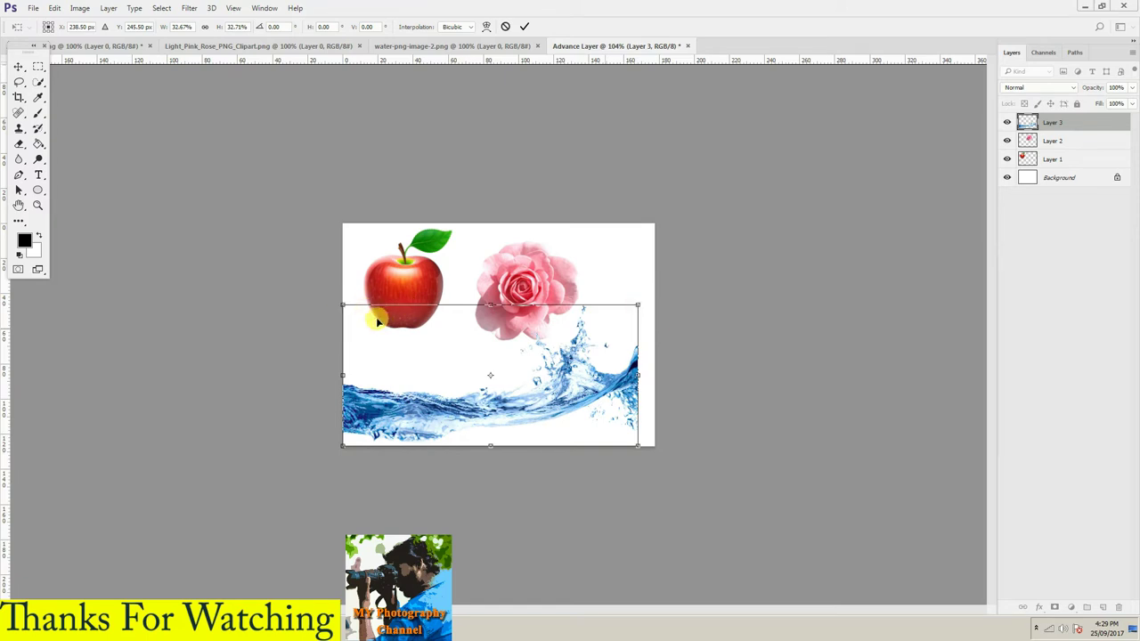
- Apply the water splash resize, then try a narrower resize and cancel it
{"action": "key", "text": "Return"}
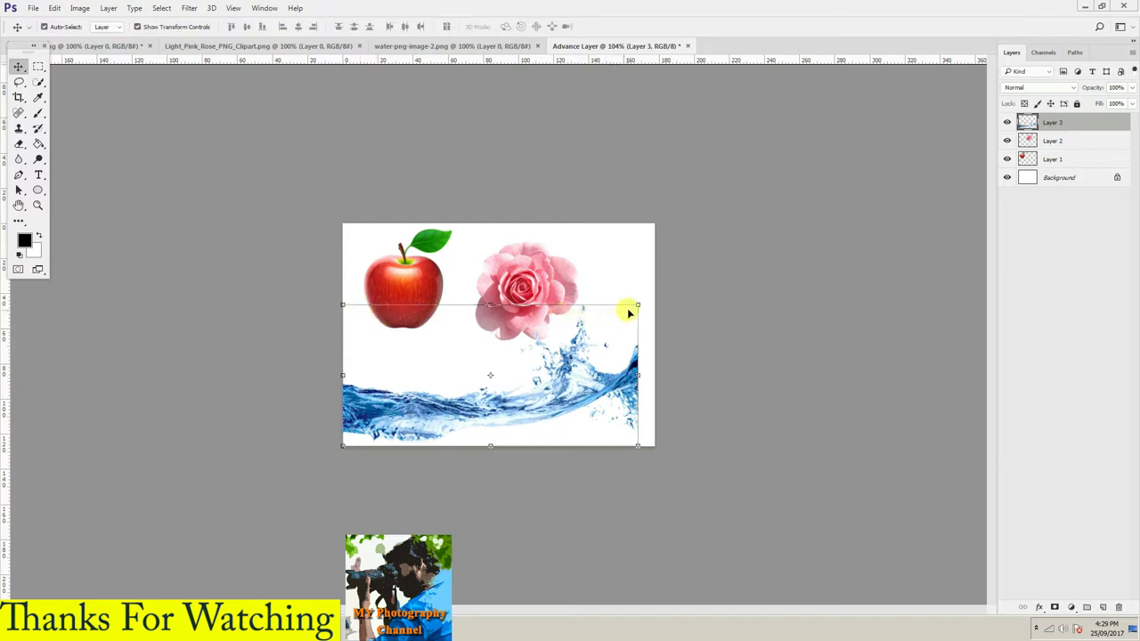
{"action": "left_click", "coordinate": [637, 305]}
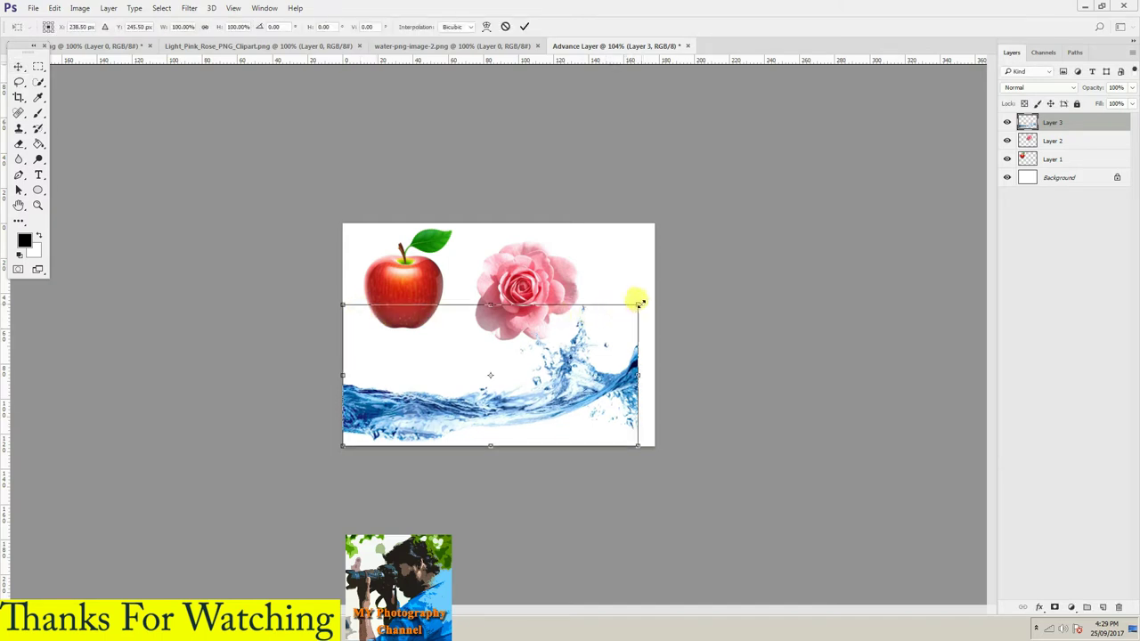
{"action": "left_click", "coordinate": [637, 303]}
{"action": "mouse_move", "coordinate": [636, 304]}
{"action": "left_mouse_down"}
{"action": "mouse_move", "coordinate": [581, 336]}
{"action": "mouse_move", "coordinate": [624, 312]}
{"action": "left_mouse_up"}
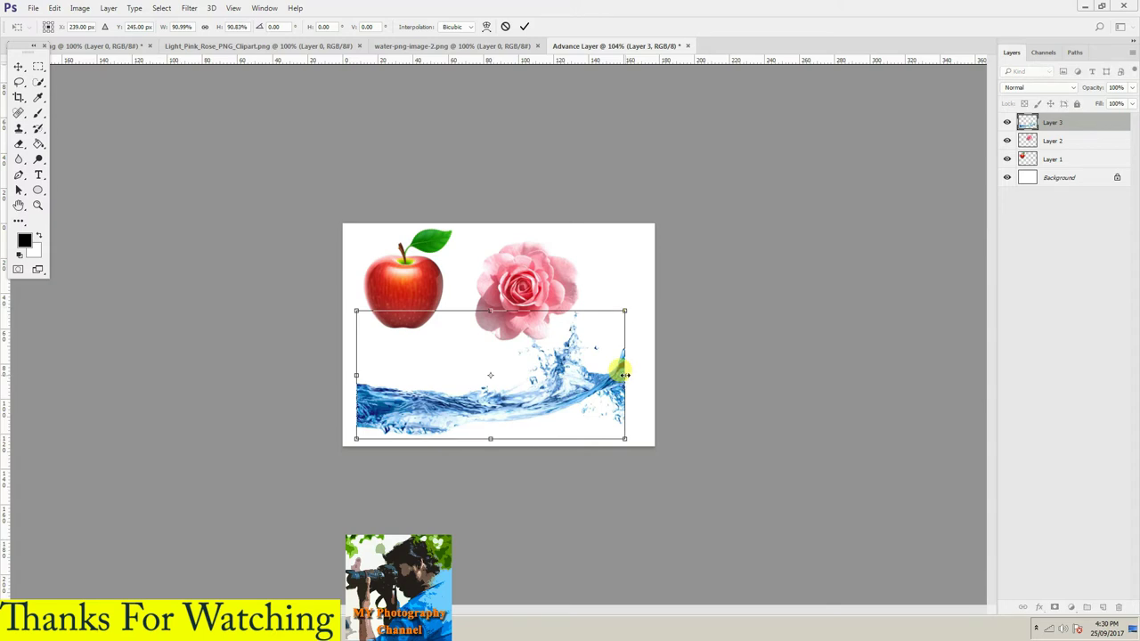
{"action": "mouse_move", "coordinate": [625, 374]}
{"action": "left_mouse_down"}
{"action": "mouse_move", "coordinate": [458, 376]}
{"action": "mouse_move", "coordinate": [407, 321]}
{"action": "mouse_move", "coordinate": [410, 345]}
{"action": "mouse_move", "coordinate": [656, 364]}
{"action": "mouse_move", "coordinate": [526, 398]}
{"action": "mouse_move", "coordinate": [536, 406]}
{"action": "mouse_move", "coordinate": [602, 383]}
{"action": "left_mouse_up"}
{"action": "left_click_drag", "start_coordinate": [475, 438], "coordinate": [479, 405]}
{"action": "left_click_drag", "start_coordinate": [479, 315], "coordinate": [479, 359]}
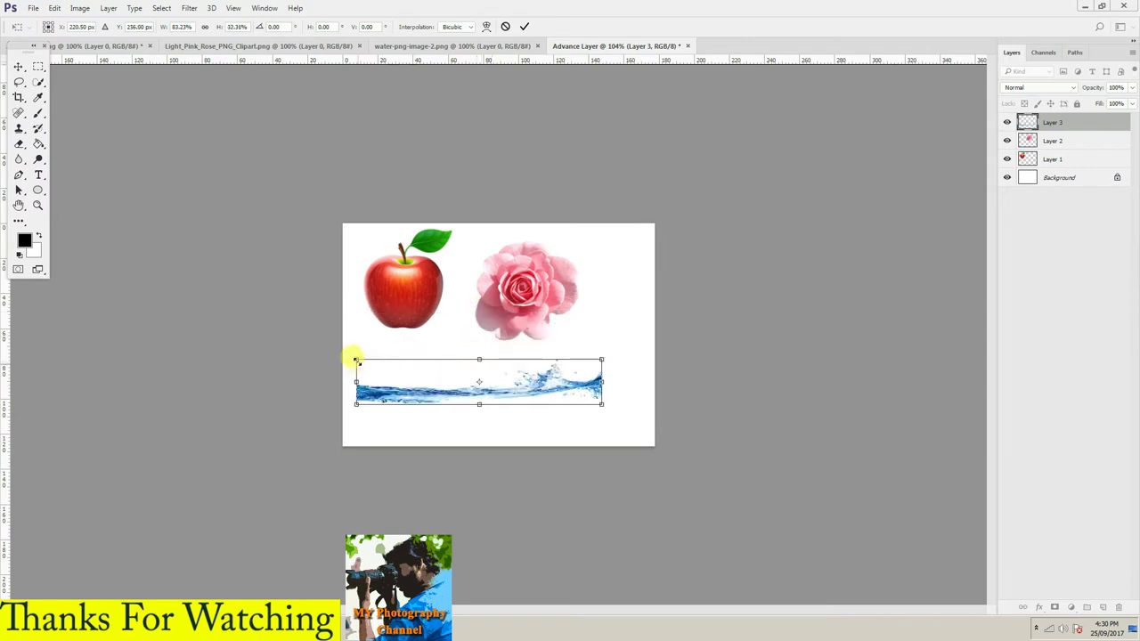
{"action": "mouse_move", "coordinate": [357, 361]}
{"action": "left_mouse_down"}
{"action": "mouse_move", "coordinate": [386, 348]}
{"action": "mouse_move", "coordinate": [394, 313]}
{"action": "left_mouse_up"}
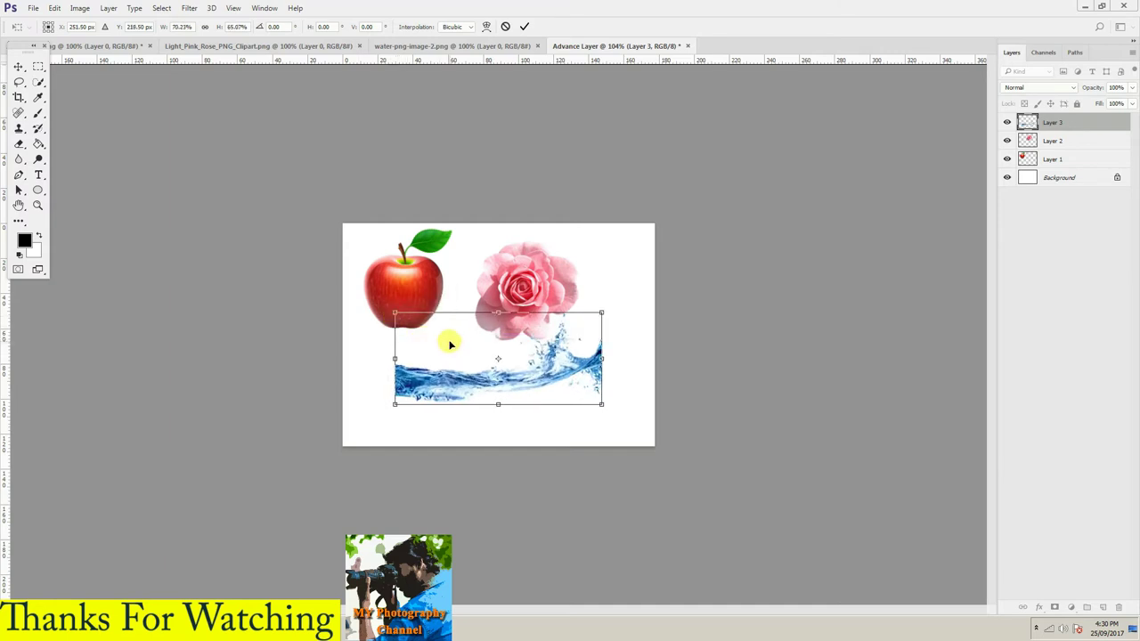
{"action": "key", "text": "Escape"}
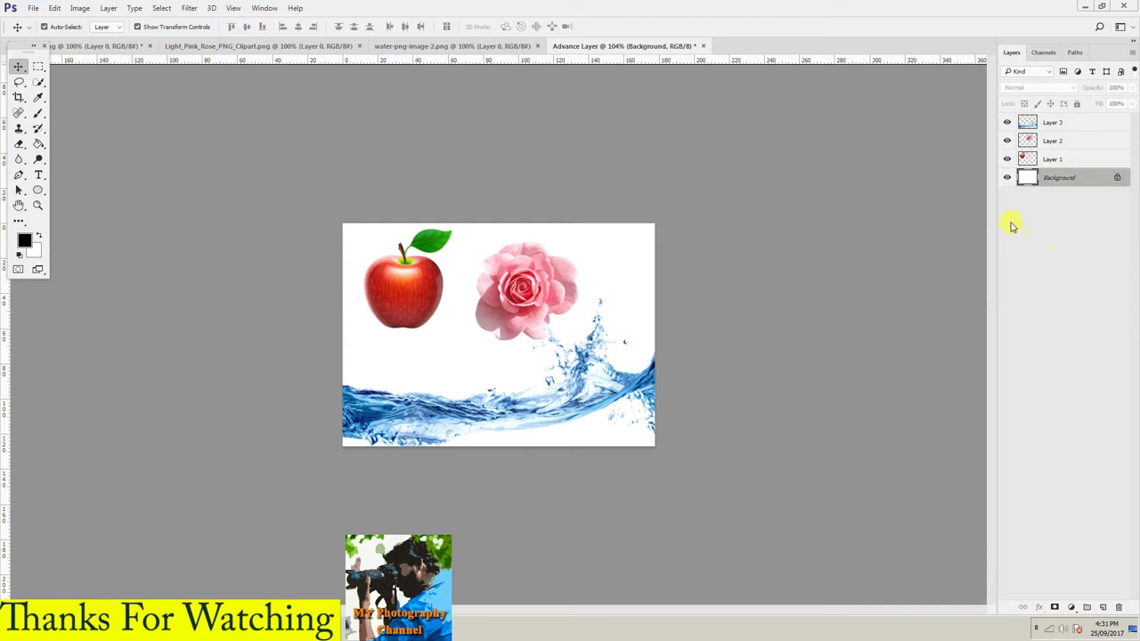
- Rename the apple, rose and water layers to 'apple', 'flower' and 'water'
{"action": "double_click", "coordinate": [1055, 161]}
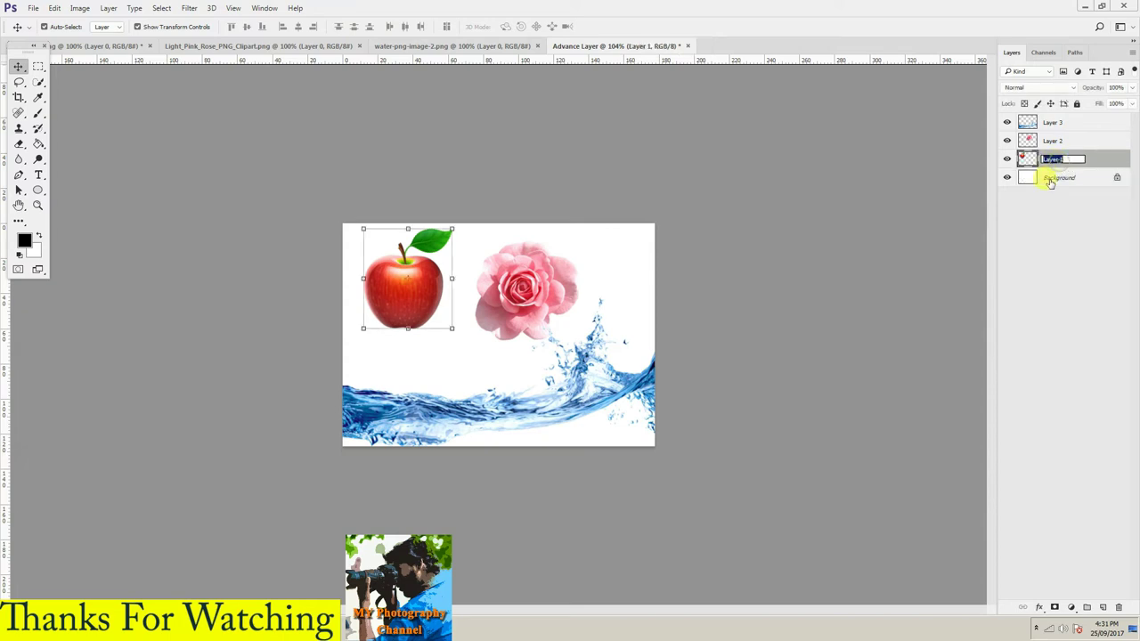
{"action": "key", "text": "BackSpace"}
{"action": "type", "text": "le"}
{"action": "key", "text": "Return"}
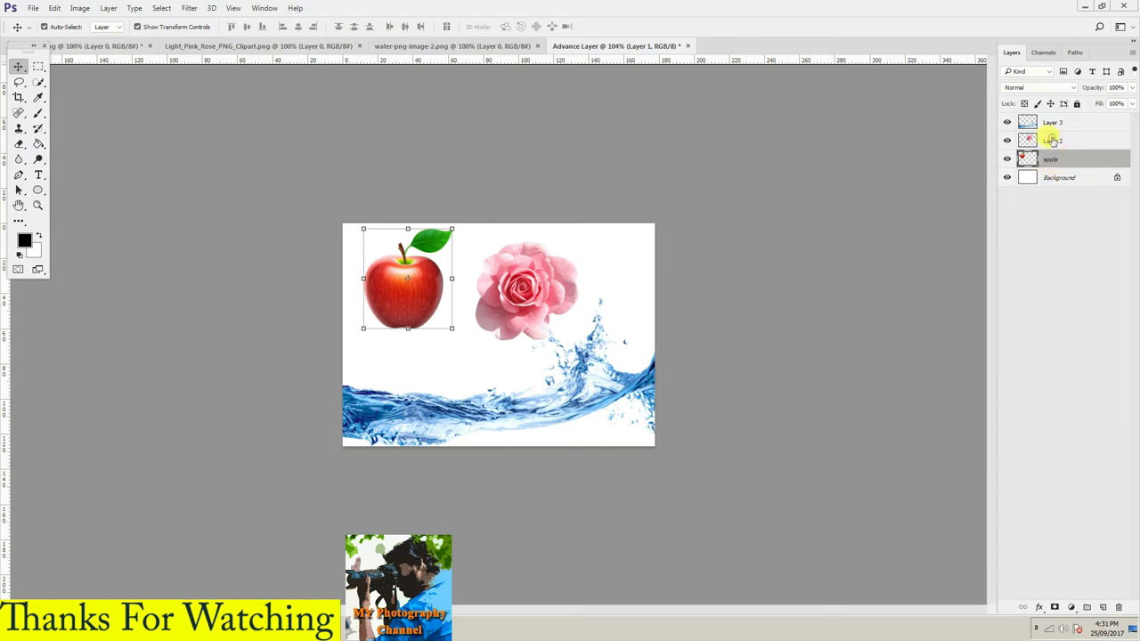
{"action": "left_click", "coordinate": [1050, 139]}
{"action": "double_click", "coordinate": [1054, 141]}
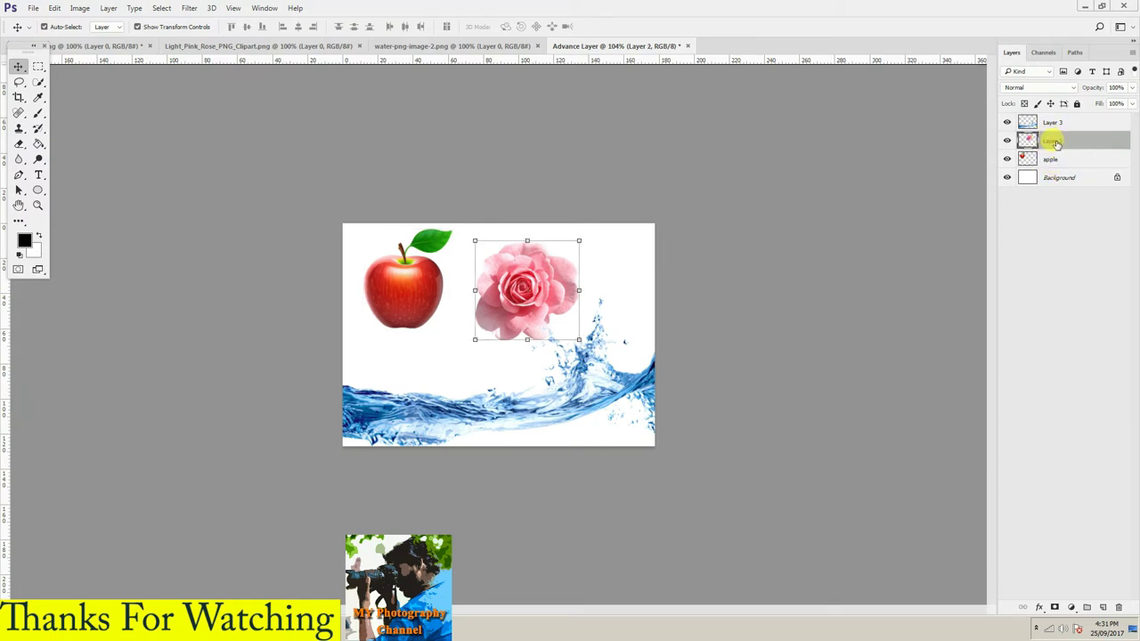
{"action": "double_click", "coordinate": [1054, 141]}
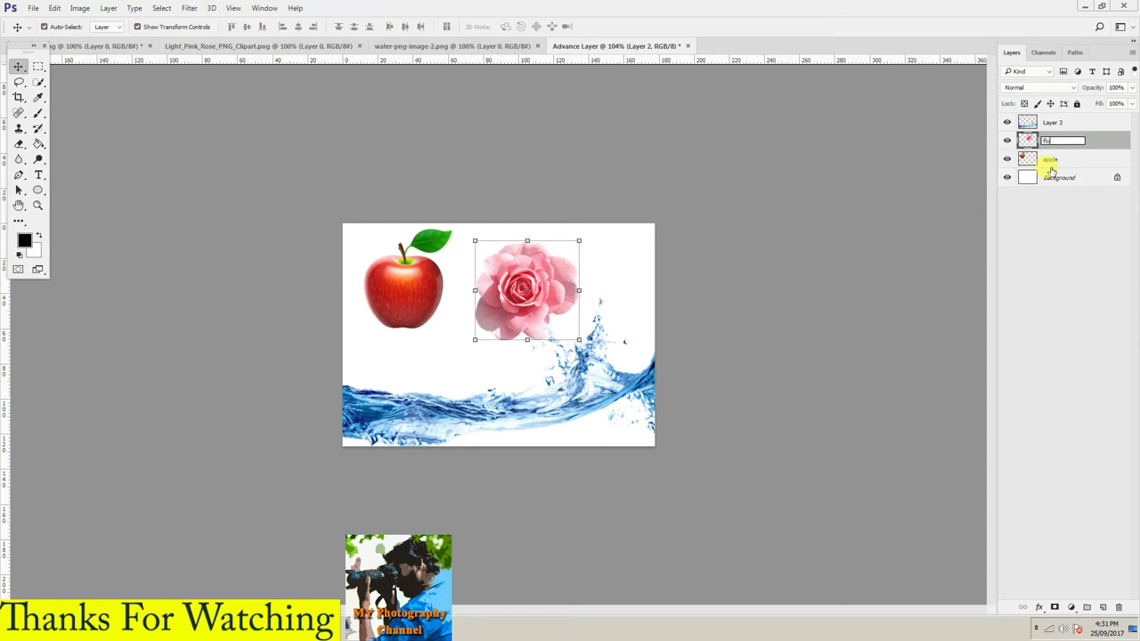
{"action": "type", "text": "flower"}
{"action": "left_click", "coordinate": [1052, 122]}
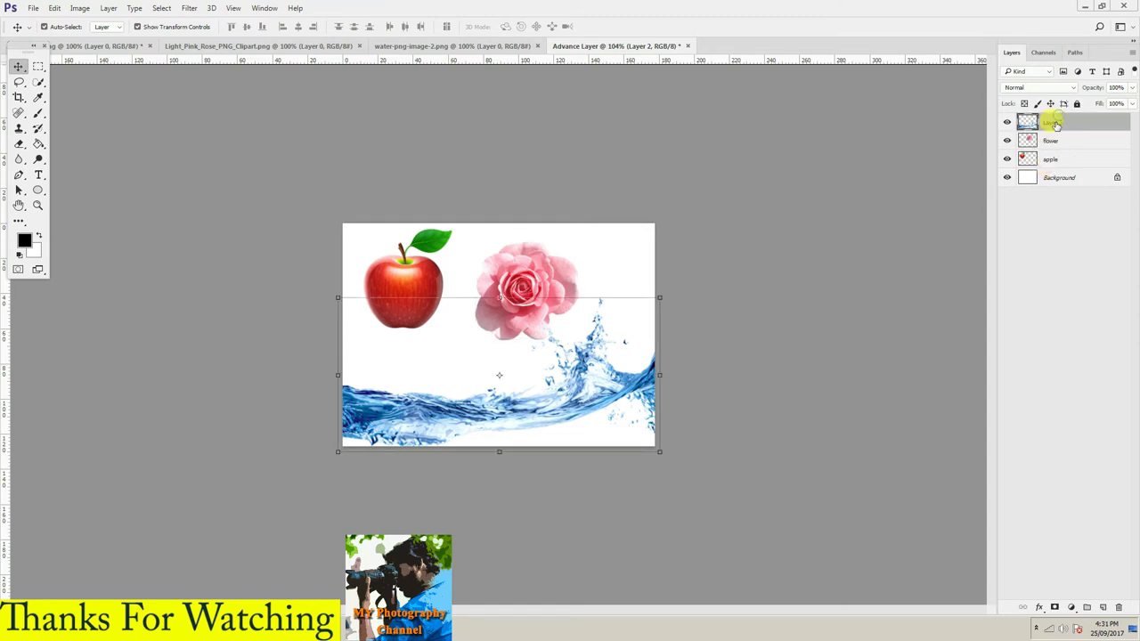
{"action": "double_click", "coordinate": [1052, 123]}
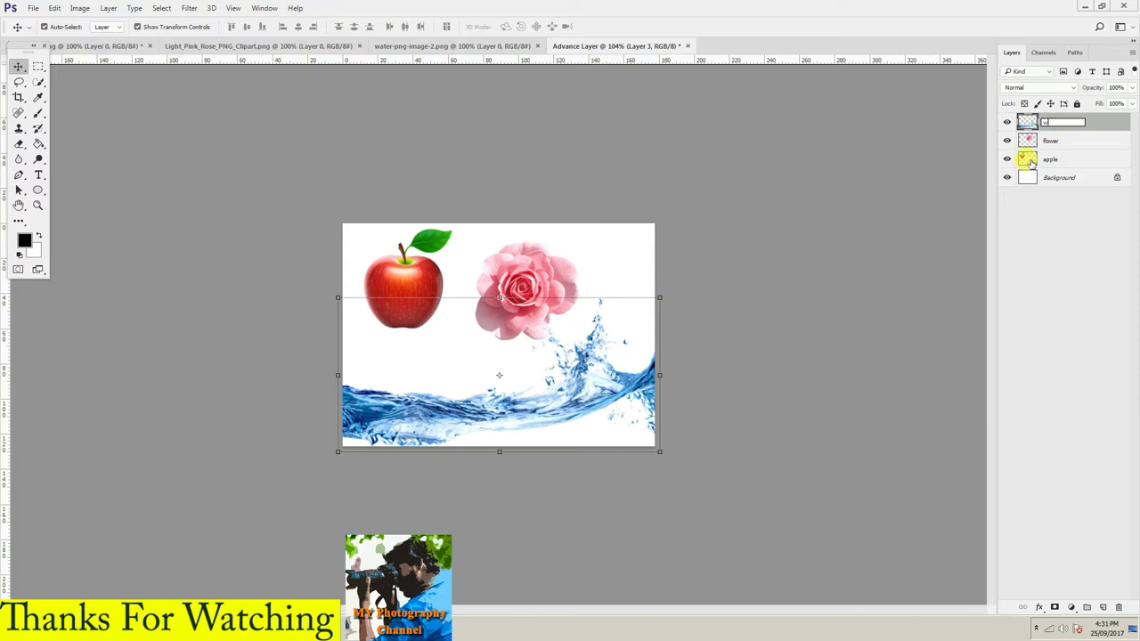
{"action": "type", "text": "water"}
{"action": "left_click", "coordinate": [1047, 225]}
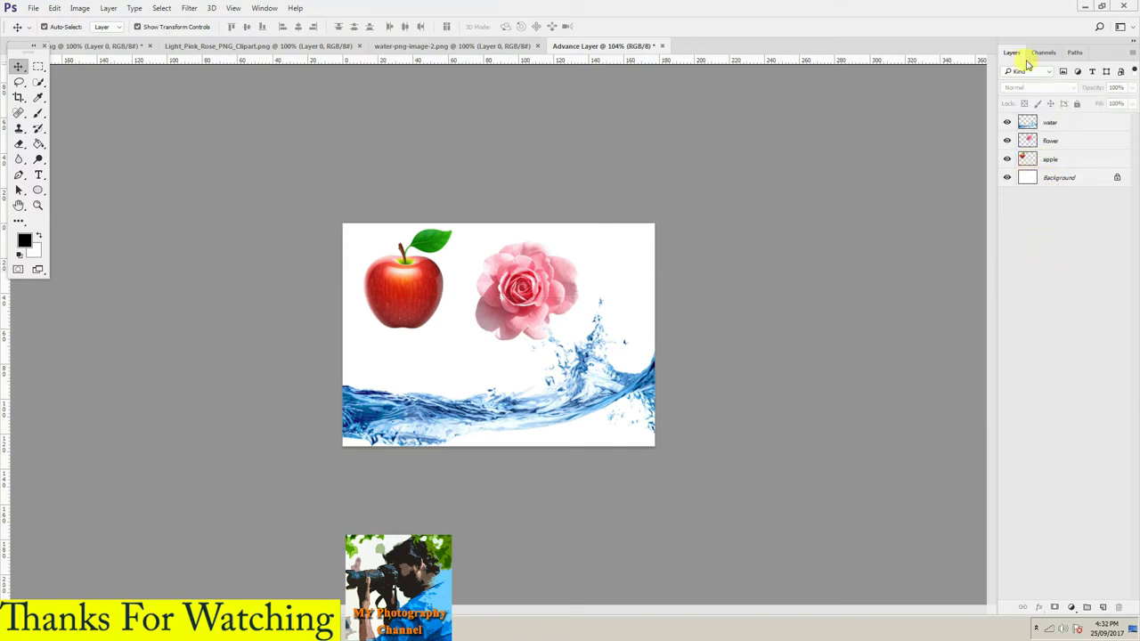
{"action": "left_click", "coordinate": [1069, 143]}
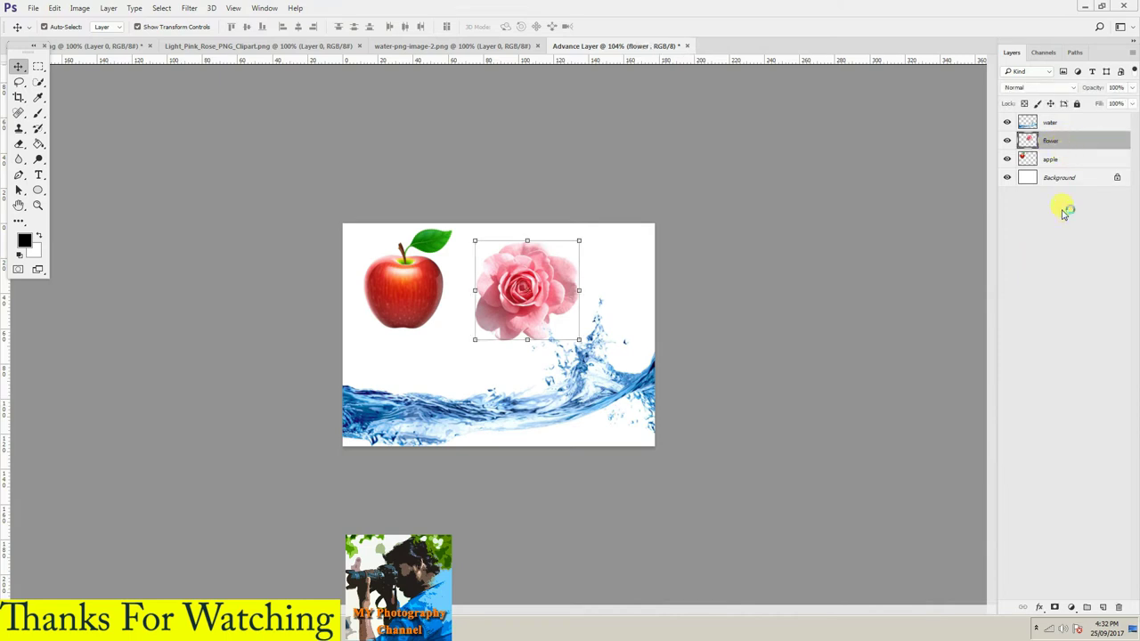
- Duplicate the flower layer to create a 'flower copy' layer above it
{"action": "double_click", "coordinate": [1064, 142]}
{"action": "left_click_drag", "start_coordinate": [1053, 143], "coordinate": [1103, 601]}
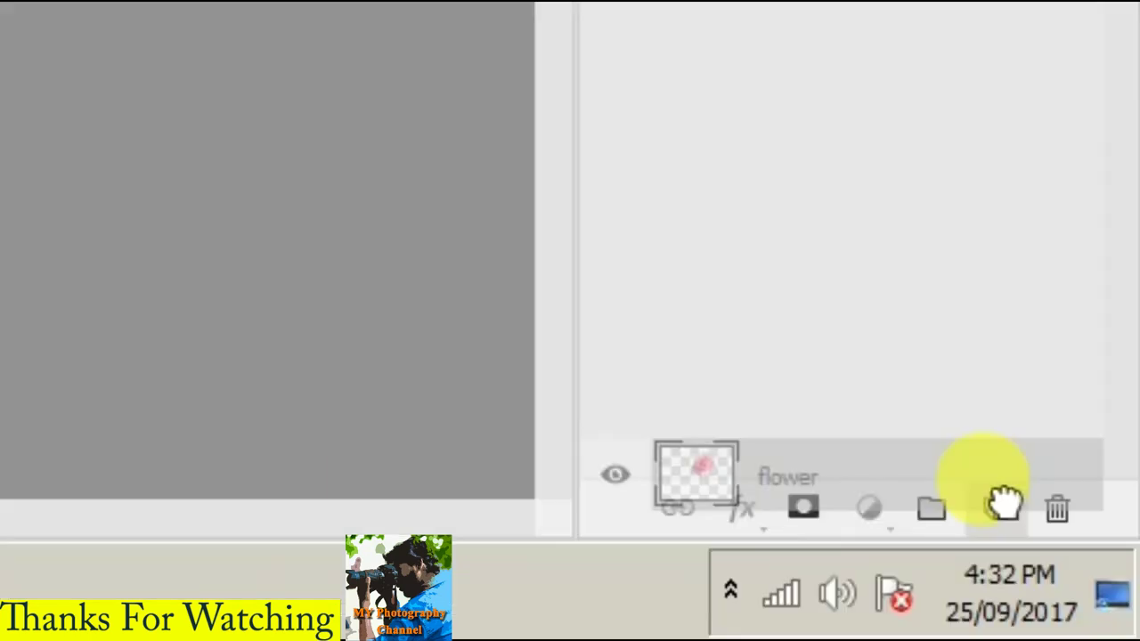
{"action": "left_click_drag", "start_coordinate": [1005, 503], "coordinate": [1005, 504]}
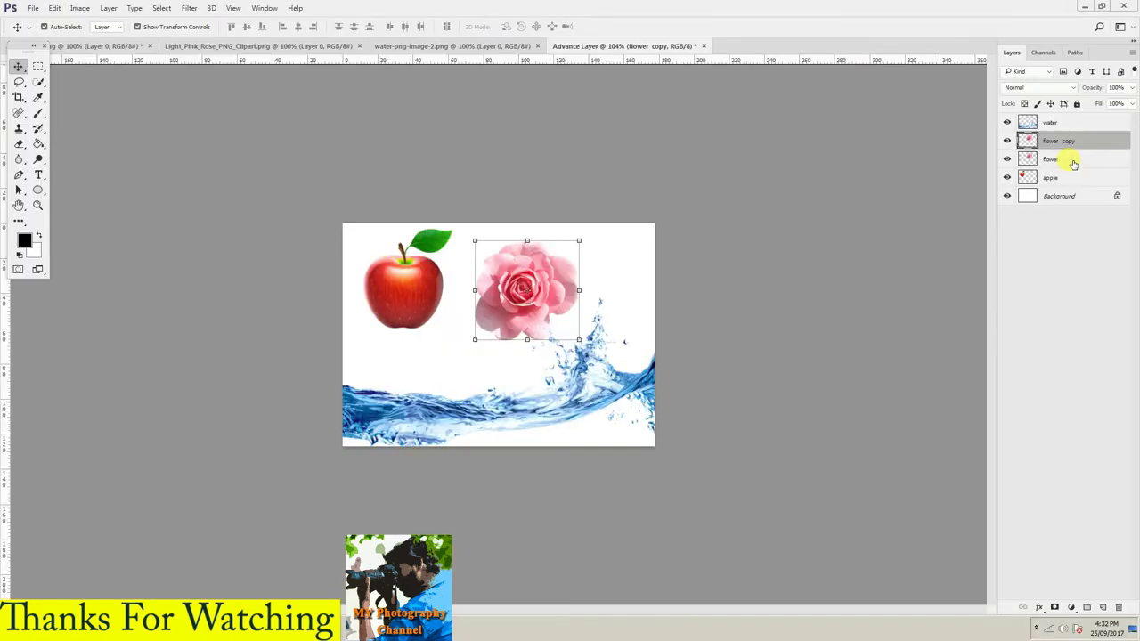
{"action": "left_click", "coordinate": [771, 308]}
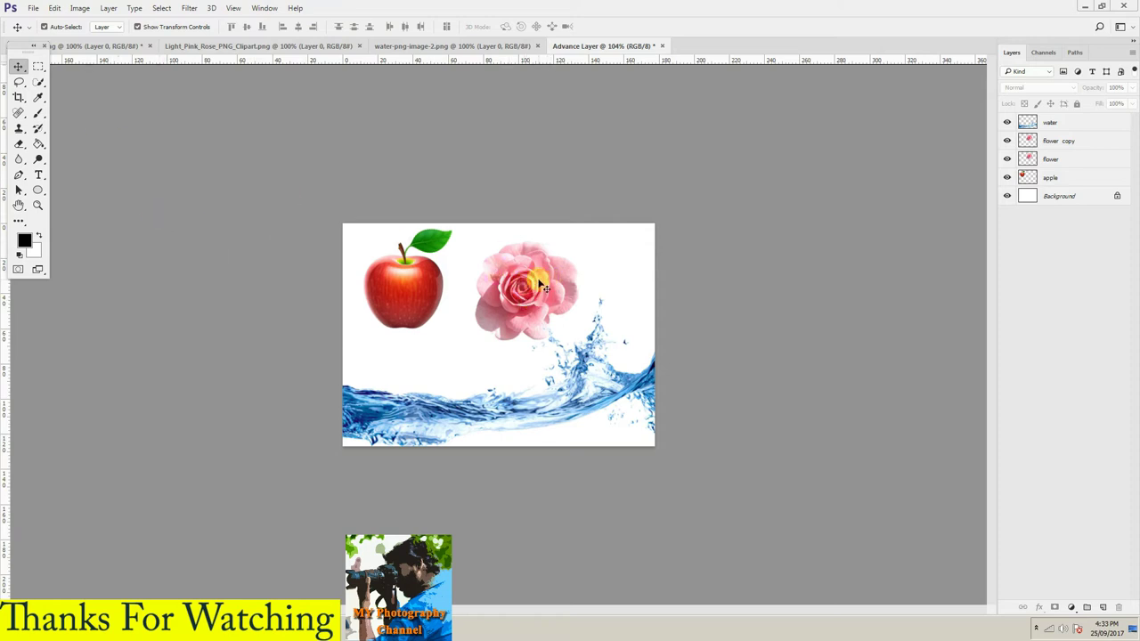
- Move the copied rose down and left over the water and enlarge it slightly
{"action": "left_click", "coordinate": [538, 287]}
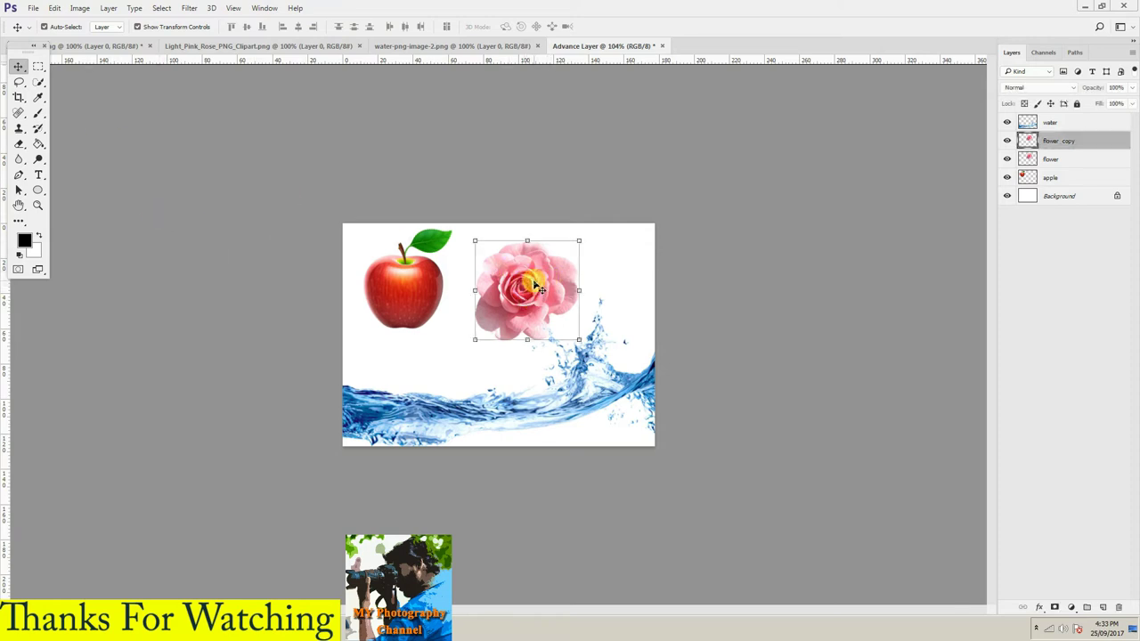
{"action": "mouse_move", "coordinate": [542, 281]}
{"action": "left_mouse_down"}
{"action": "mouse_move", "coordinate": [521, 303]}
{"action": "mouse_move", "coordinate": [574, 312]}
{"action": "left_mouse_up"}
{"action": "key", "text": "ctrl+t"}
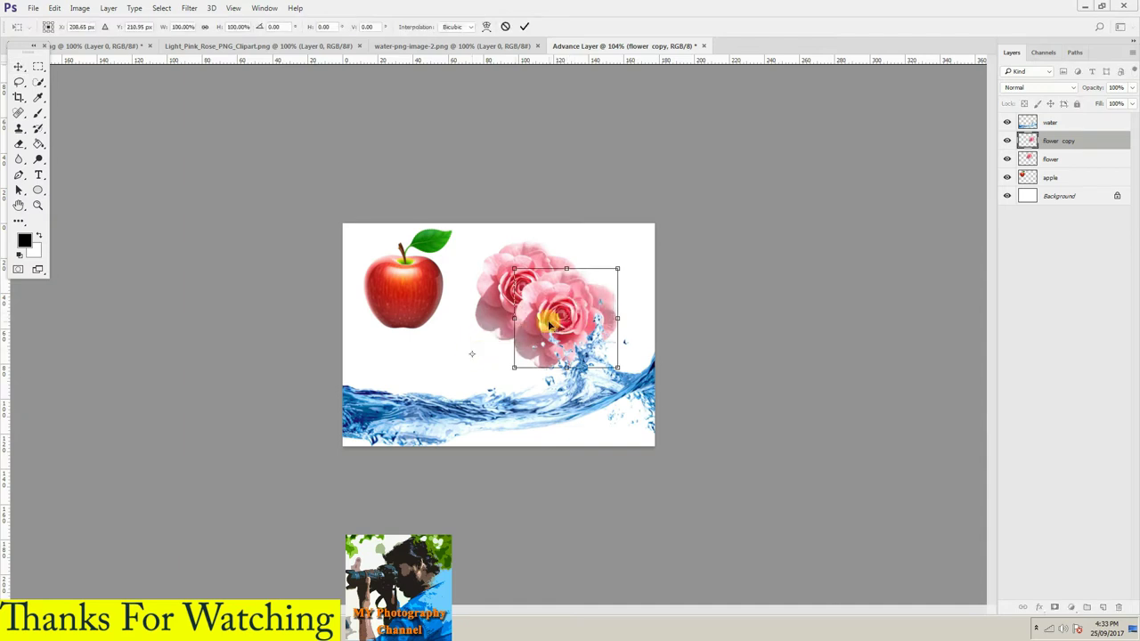
{"action": "mouse_move", "coordinate": [561, 320]}
{"action": "left_mouse_down"}
{"action": "mouse_move", "coordinate": [545, 343]}
{"action": "mouse_move", "coordinate": [463, 359]}
{"action": "left_mouse_up"}
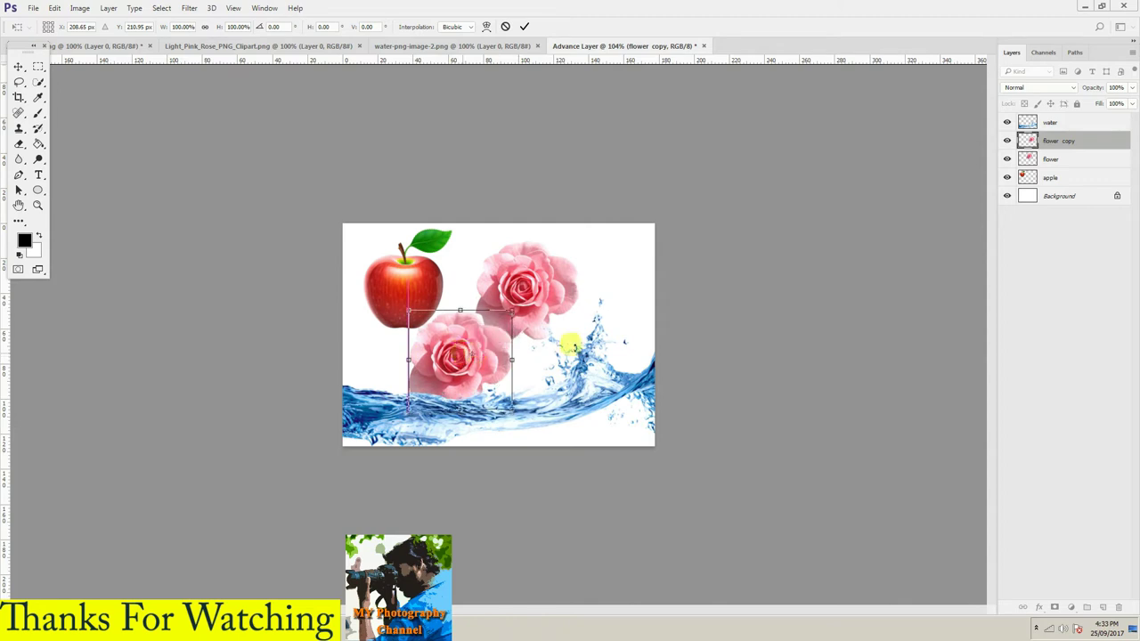
{"action": "key", "text": "Return"}
{"action": "mouse_move", "coordinate": [516, 338]}
{"action": "left_mouse_down"}
{"action": "mouse_move", "coordinate": [609, 268]}
{"action": "mouse_move", "coordinate": [534, 328]}
{"action": "left_mouse_up"}
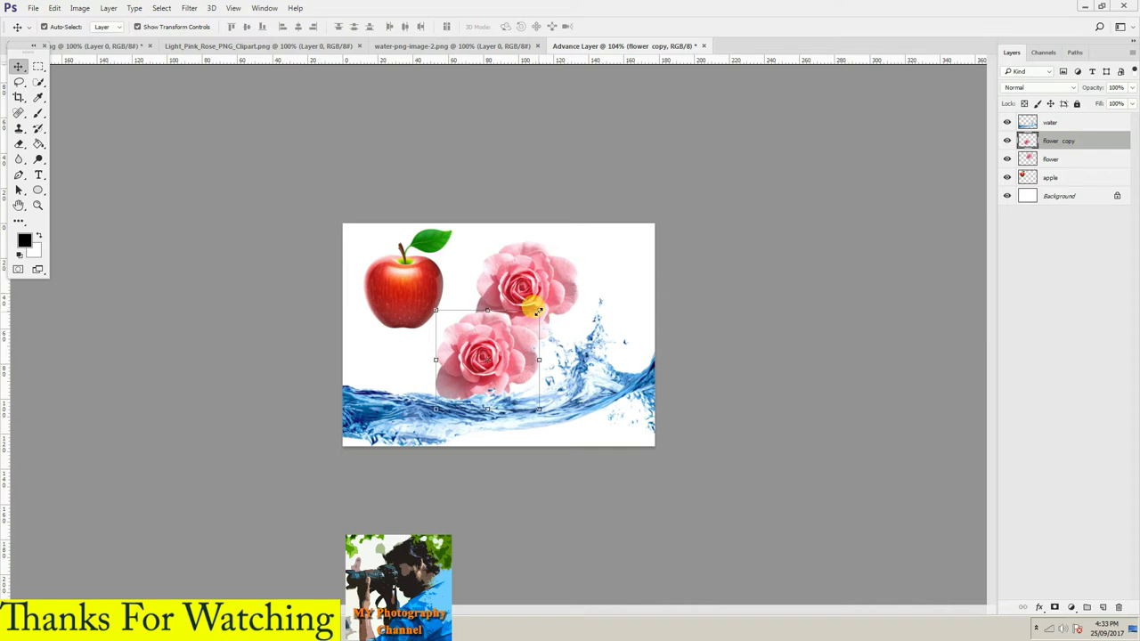
{"action": "mouse_move", "coordinate": [538, 310]}
{"action": "left_mouse_down"}
{"action": "mouse_move", "coordinate": [513, 339]}
{"action": "mouse_move", "coordinate": [522, 315]}
{"action": "mouse_move", "coordinate": [569, 289]}
{"action": "mouse_move", "coordinate": [519, 323]}
{"action": "mouse_move", "coordinate": [565, 286]}
{"action": "mouse_move", "coordinate": [534, 300]}
{"action": "mouse_move", "coordinate": [522, 323]}
{"action": "left_mouse_up"}
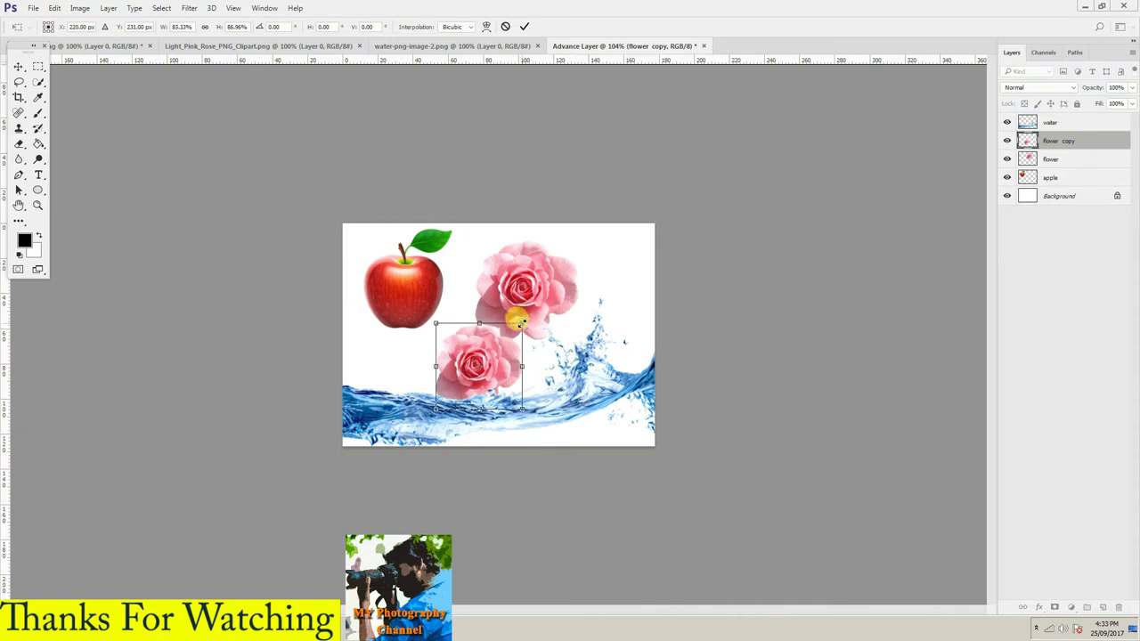
{"action": "mouse_move", "coordinate": [520, 322]}
{"action": "left_mouse_down"}
{"action": "mouse_move", "coordinate": [551, 305]}
{"action": "mouse_move", "coordinate": [496, 333]}
{"action": "mouse_move", "coordinate": [570, 290]}
{"action": "mouse_move", "coordinate": [509, 339]}
{"action": "mouse_move", "coordinate": [540, 305]}
{"action": "left_mouse_up"}
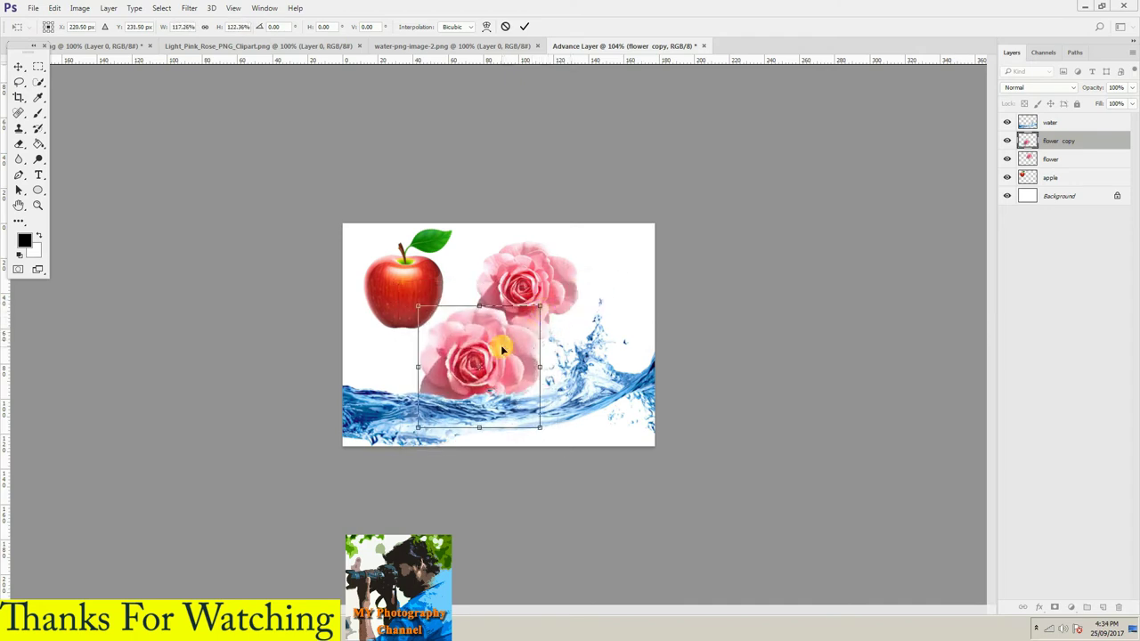
{"action": "key", "text": "Return"}
{"action": "left_click", "coordinate": [552, 289]}
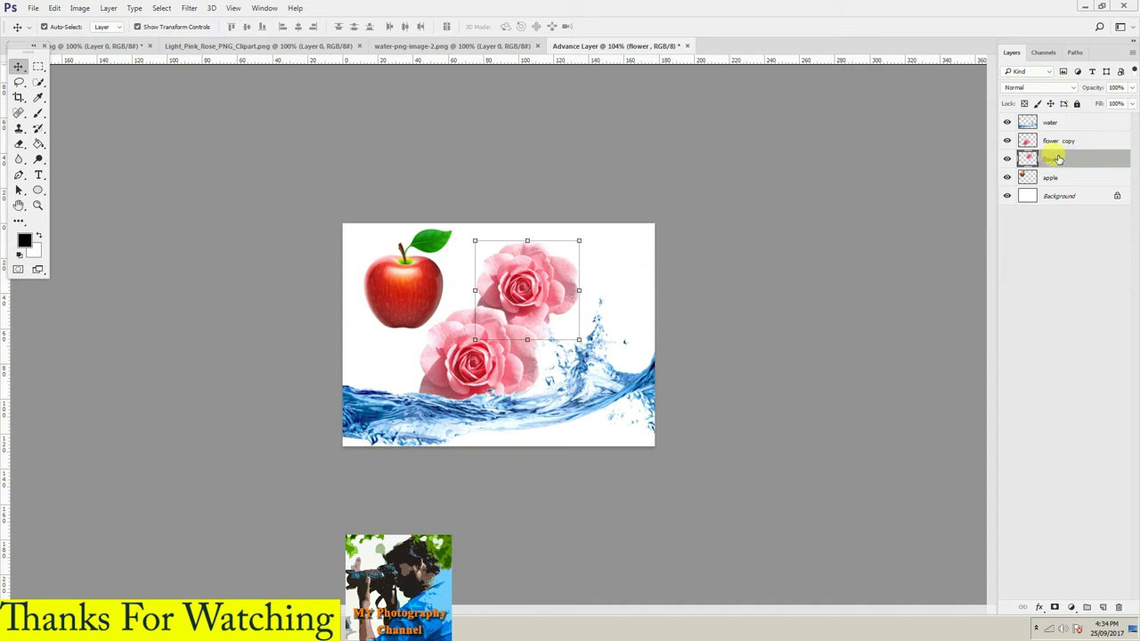
{"action": "left_click_drag", "start_coordinate": [1055, 159], "coordinate": [1121, 611]}
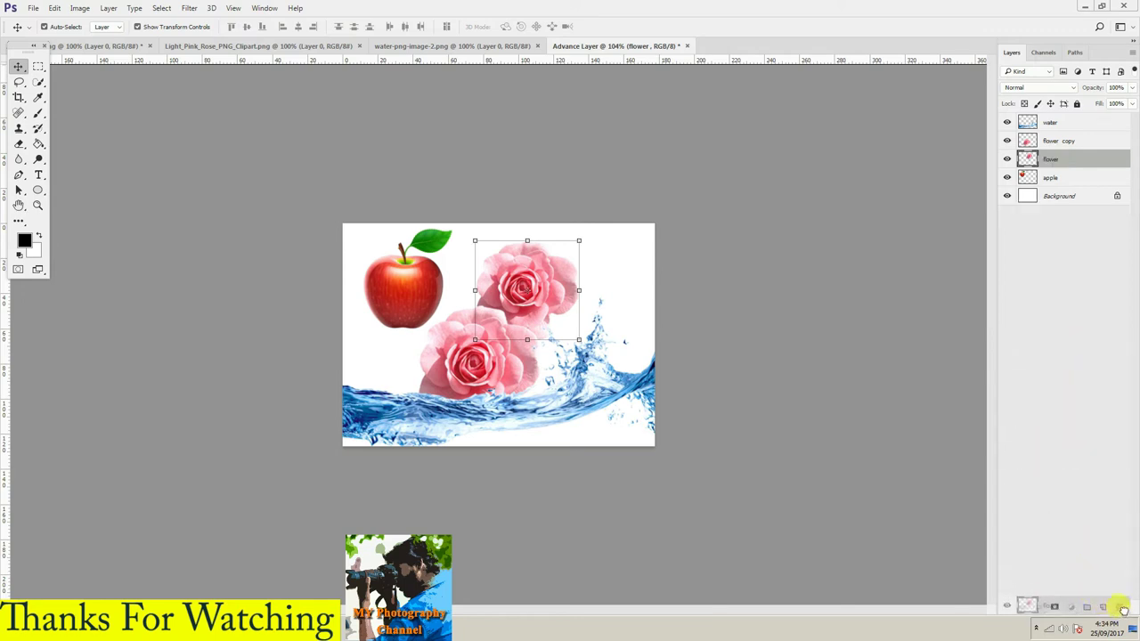
{"action": "left_click_drag", "start_coordinate": [1122, 608], "coordinate": [1122, 608]}
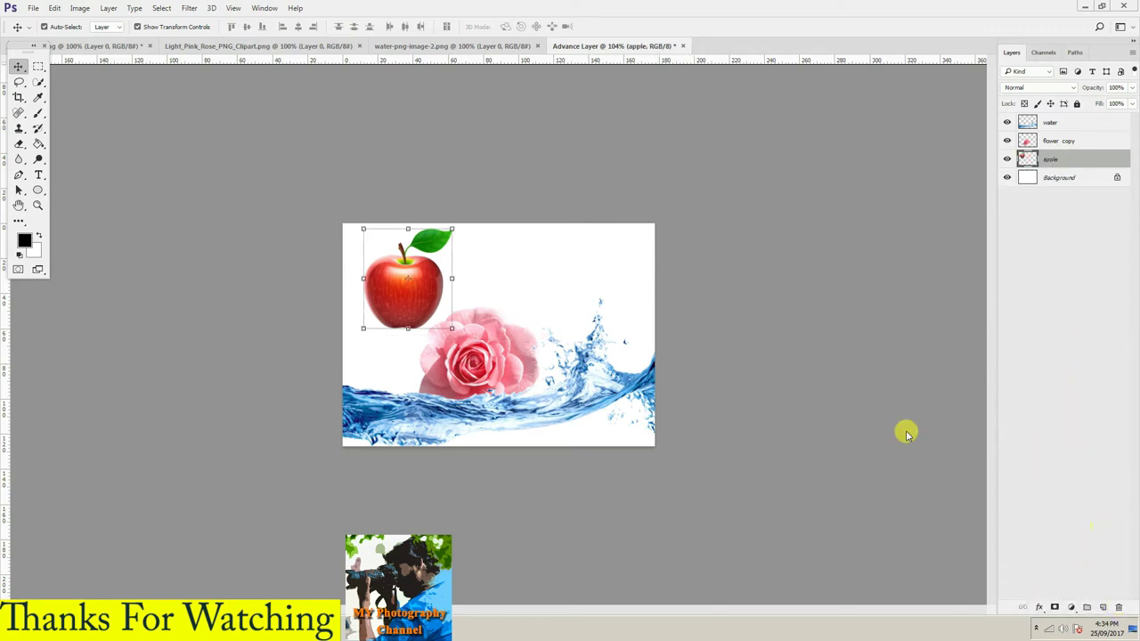
{"action": "left_click", "coordinate": [1032, 236]}
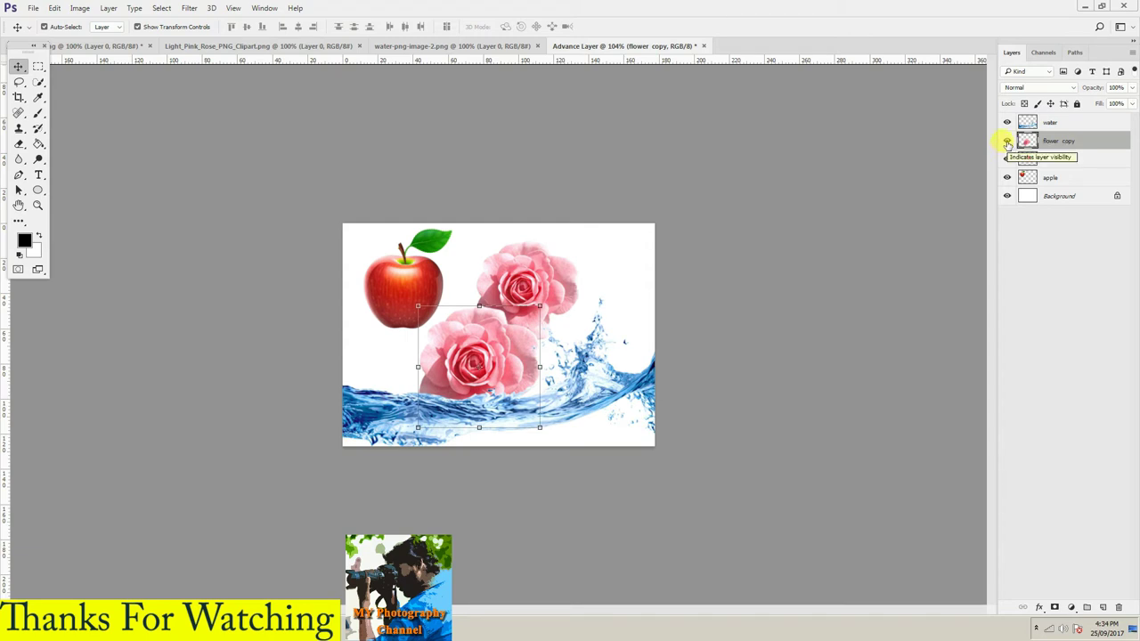
{"action": "left_click", "coordinate": [1007, 142]}
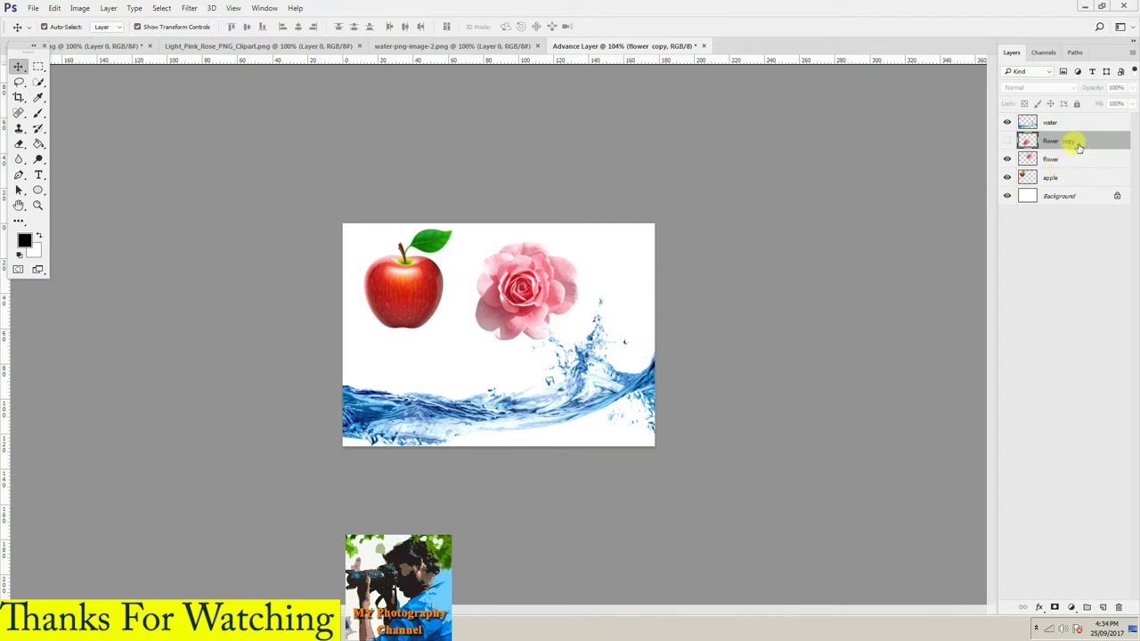
{"action": "left_click", "coordinate": [1006, 140]}
{"action": "left_click", "coordinate": [1006, 141]}
{"action": "left_click", "coordinate": [1006, 140]}
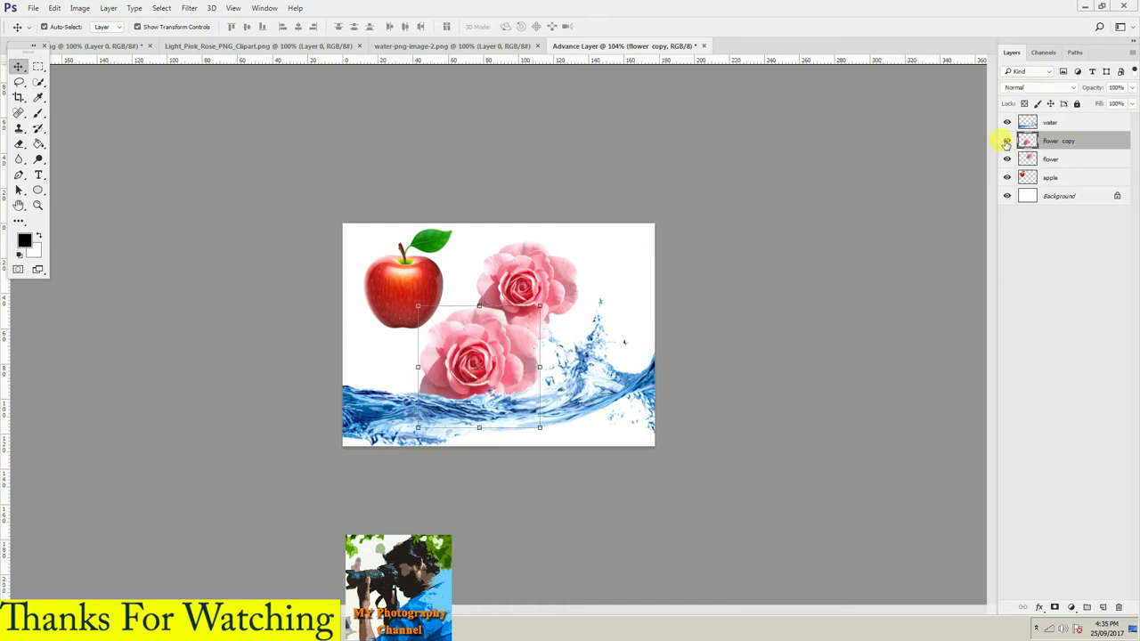
{"action": "left_click", "coordinate": [1007, 141]}
{"action": "left_click", "coordinate": [1007, 141]}
{"action": "left_click", "coordinate": [860, 283]}
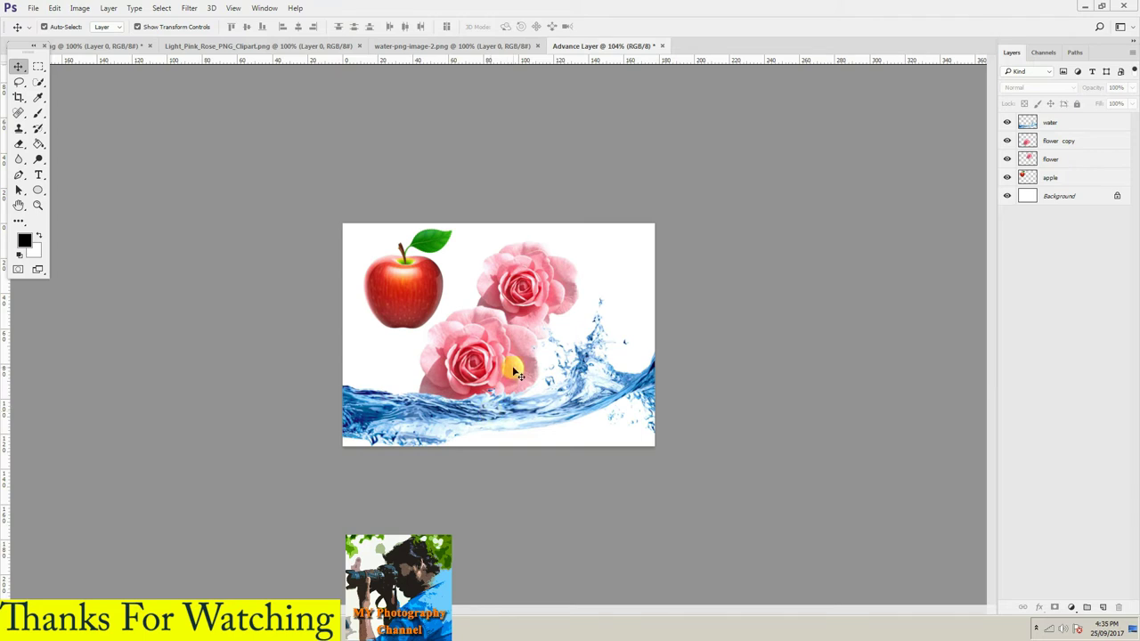
- Raise the flower copy layer above the water layer in the stack
{"action": "right_click", "coordinate": [511, 367]}
{"action": "left_click", "coordinate": [509, 366]}
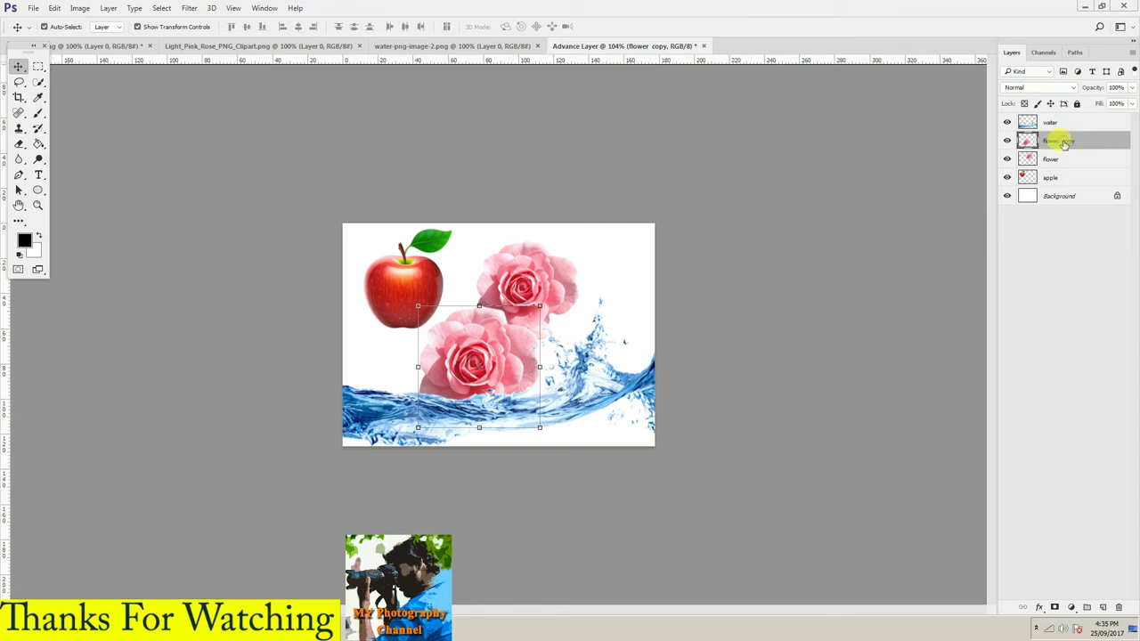
{"action": "left_click_drag", "start_coordinate": [1064, 143], "coordinate": [1067, 121]}
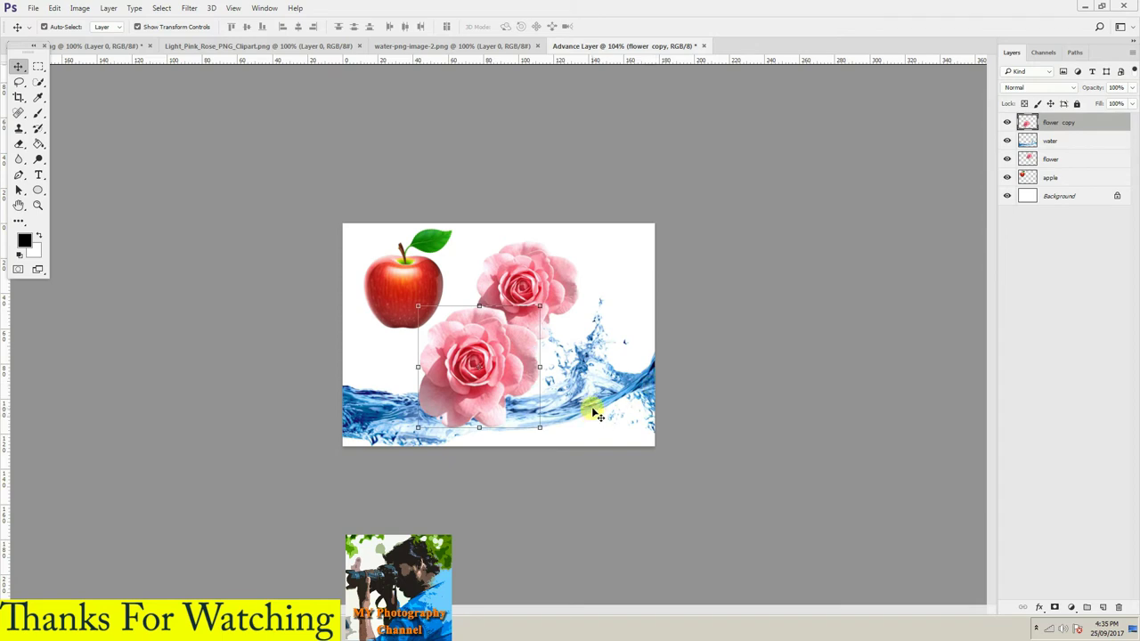
- Move the flower layer to the top of the stack and shift its rose right
{"action": "left_click", "coordinate": [547, 287]}
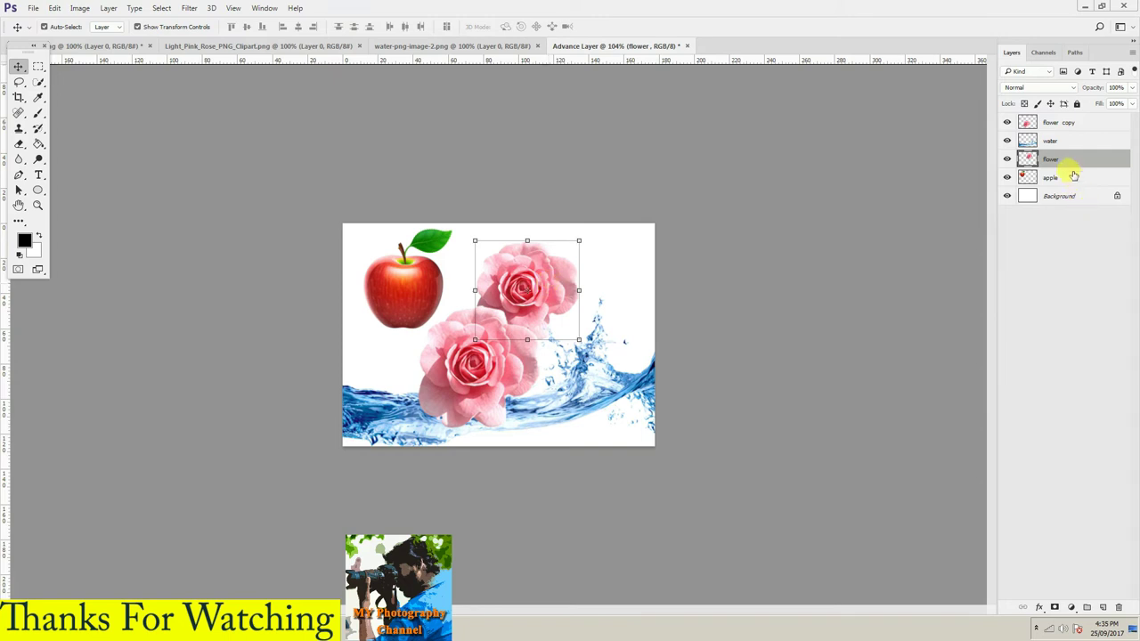
{"action": "left_click_drag", "start_coordinate": [1065, 159], "coordinate": [1091, 114]}
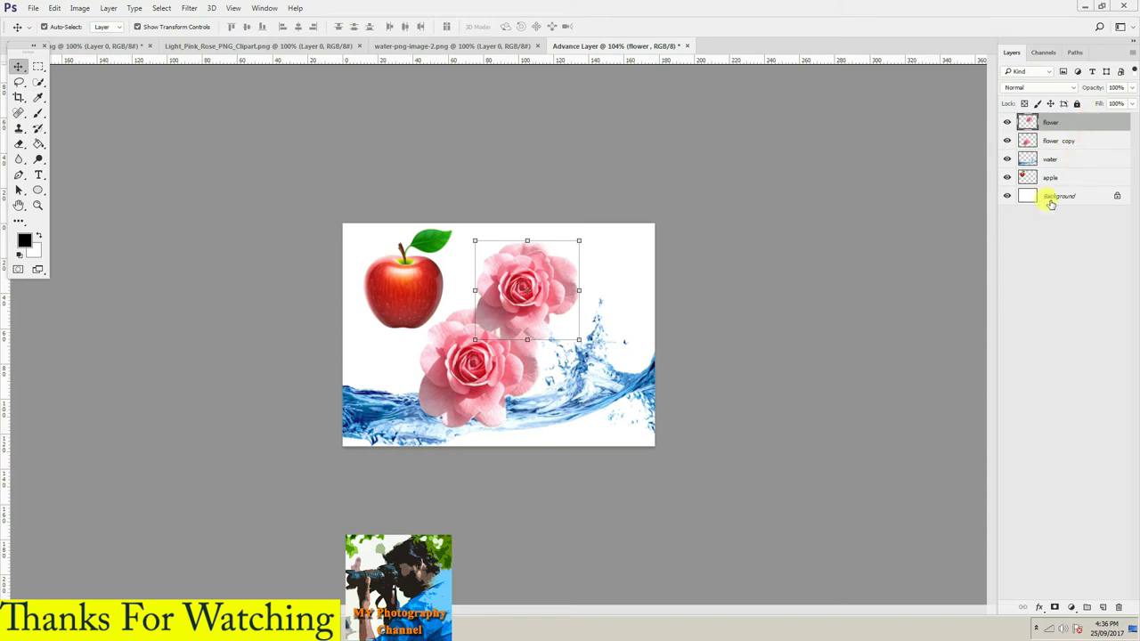
{"action": "left_click_drag", "start_coordinate": [553, 299], "coordinate": [607, 290]}
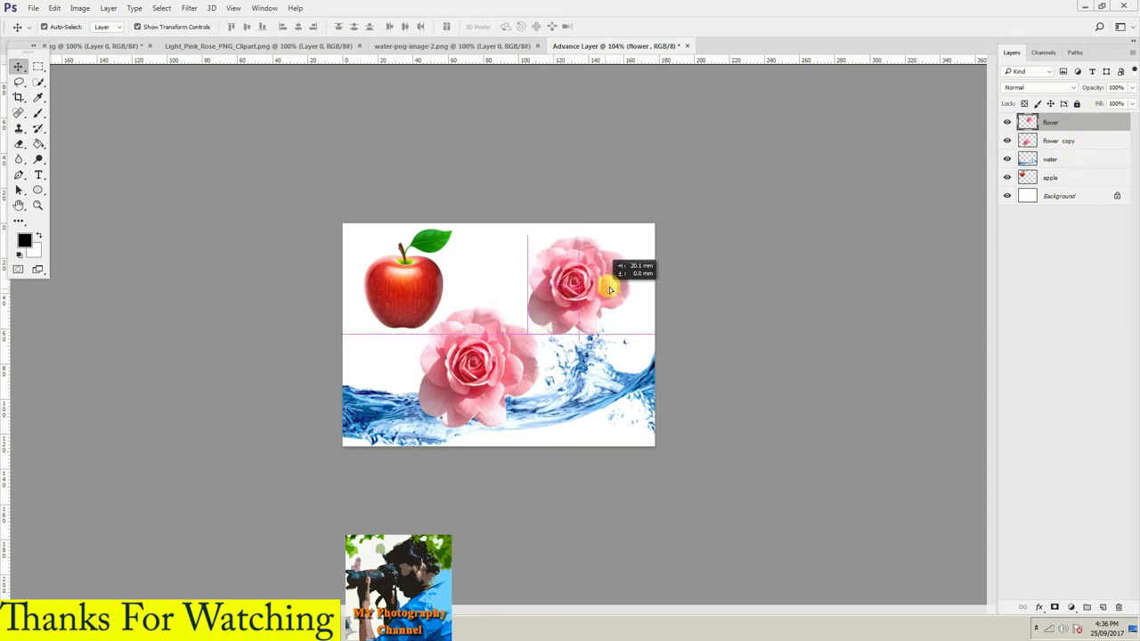
{"action": "left_click", "coordinate": [443, 314]}
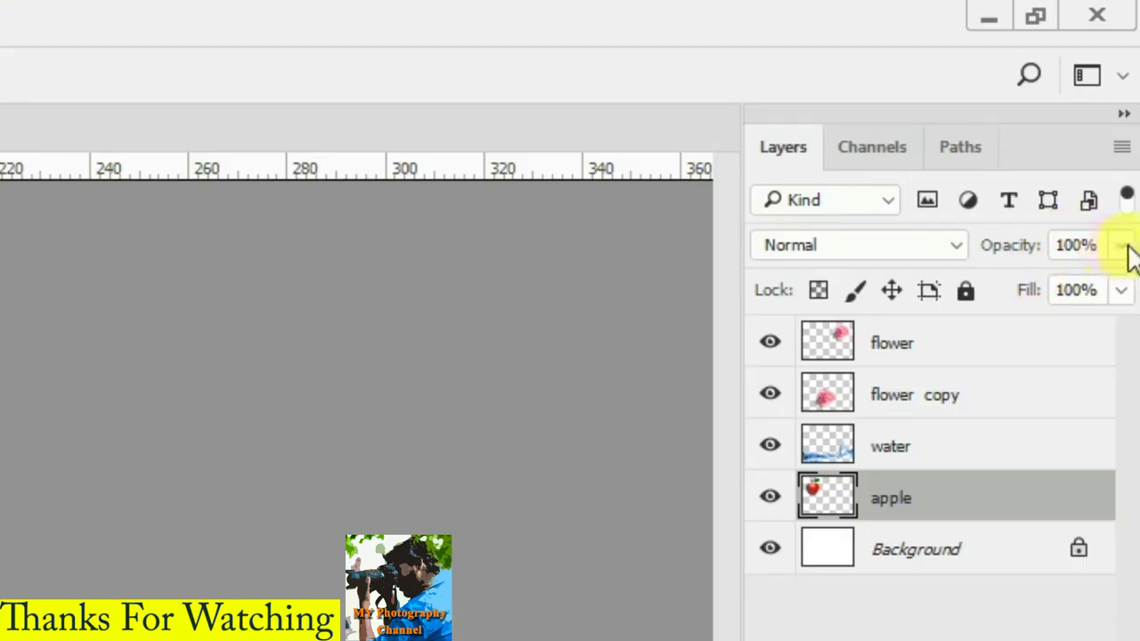
- Nudge the apple slightly and raise the apple layer above flower copy
{"action": "left_click", "coordinate": [1124, 247]}
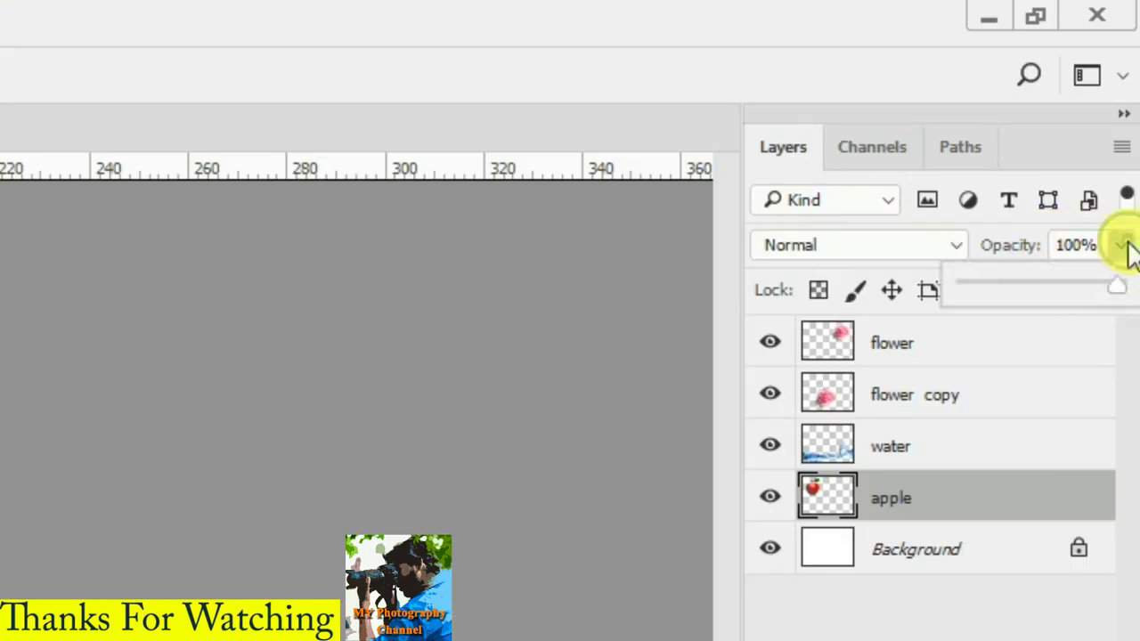
{"action": "mouse_move", "coordinate": [1115, 287]}
{"action": "left_mouse_down"}
{"action": "mouse_move", "coordinate": [1012, 289]}
{"action": "mouse_move", "coordinate": [1126, 289]}
{"action": "left_mouse_up"}
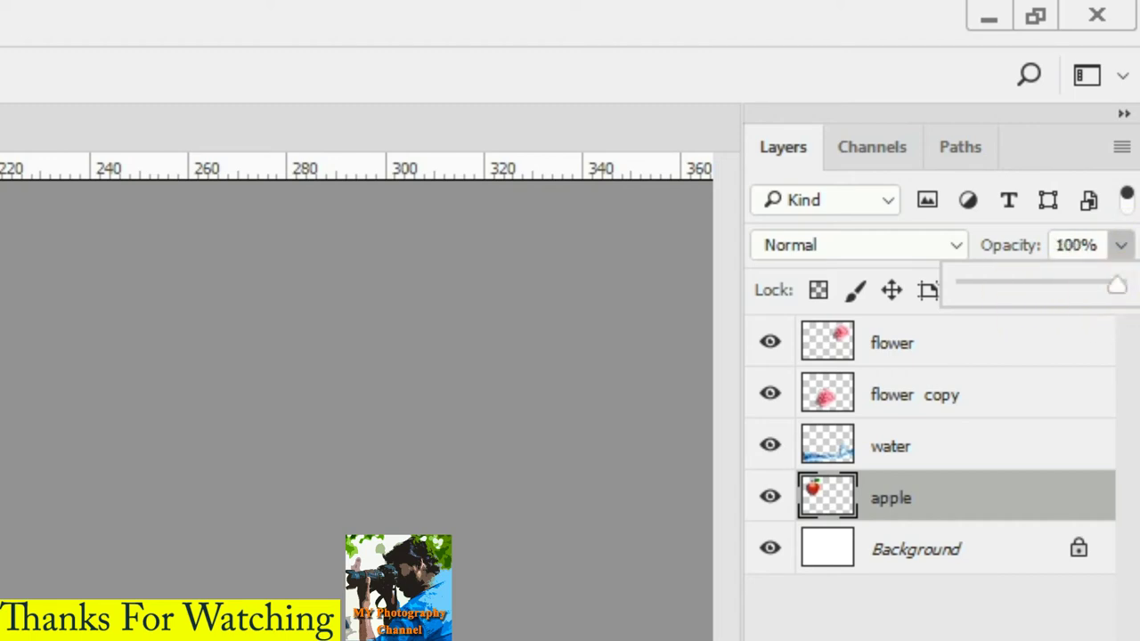
{"action": "key", "text": "Return"}
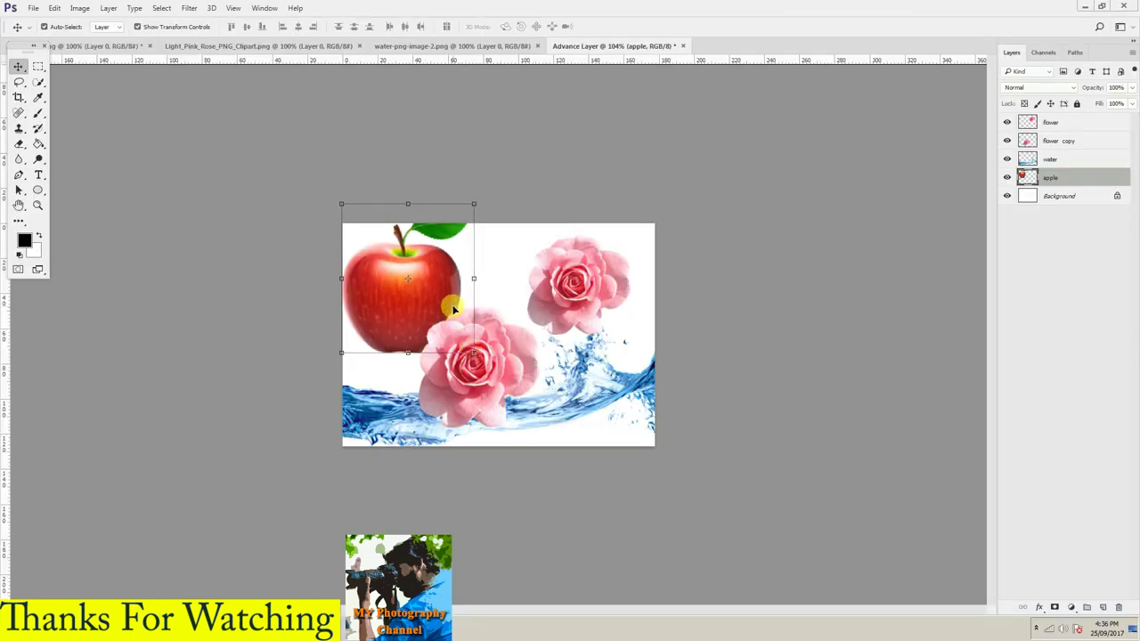
{"action": "left_click_drag", "start_coordinate": [455, 290], "coordinate": [444, 297]}
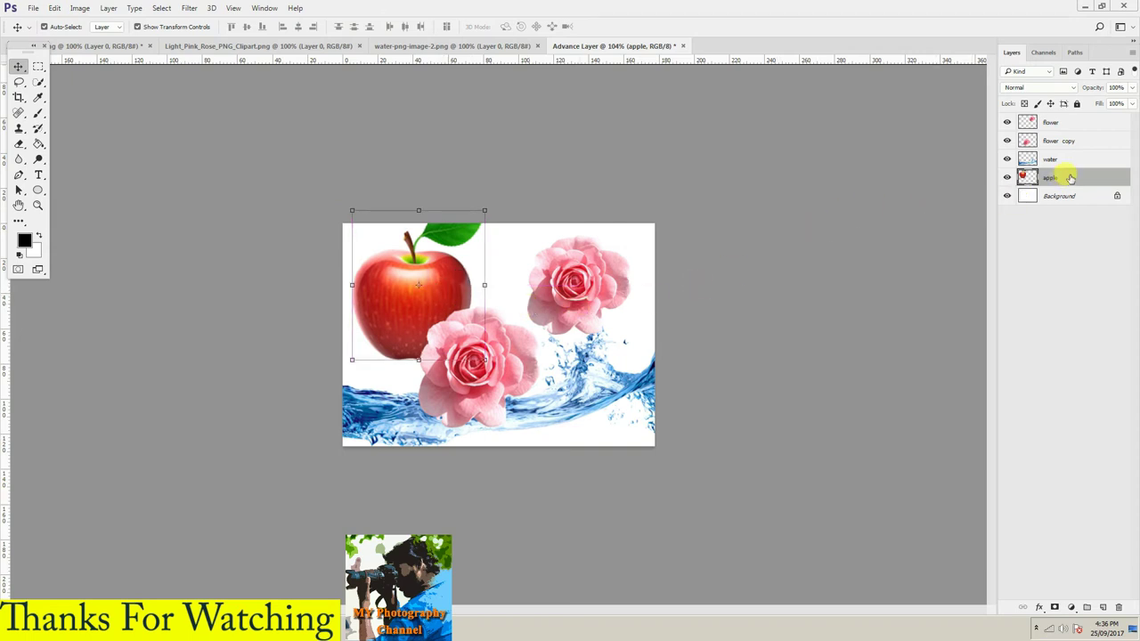
{"action": "left_click_drag", "start_coordinate": [1071, 181], "coordinate": [1076, 138]}
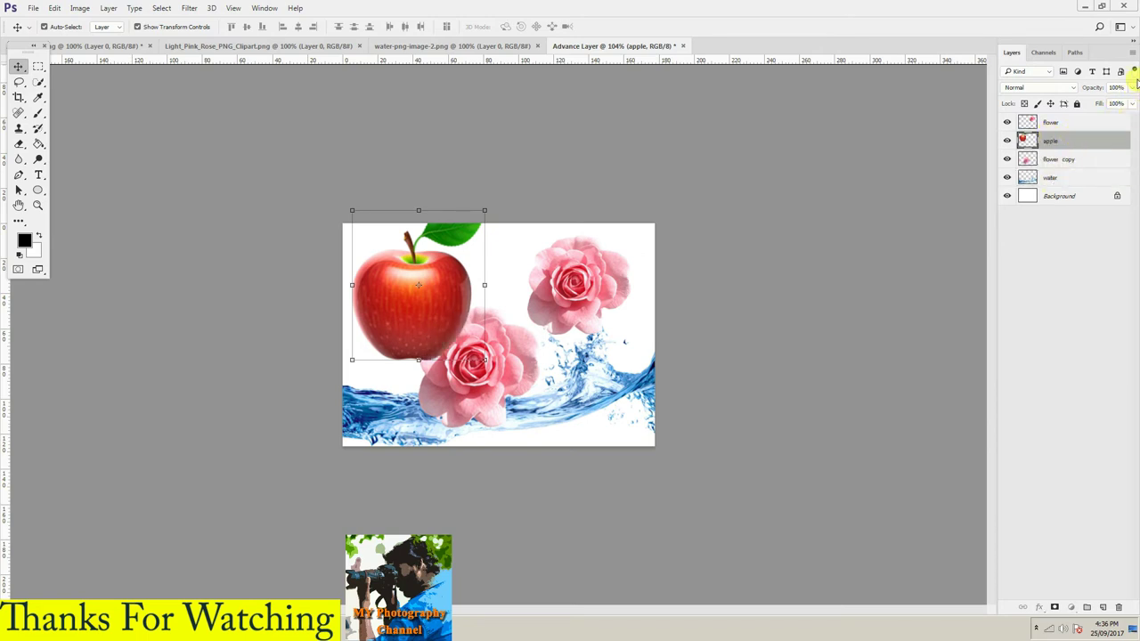
- Try fading the apple's opacity, then move the apple slightly down and right
{"action": "left_click", "coordinate": [1133, 87]}
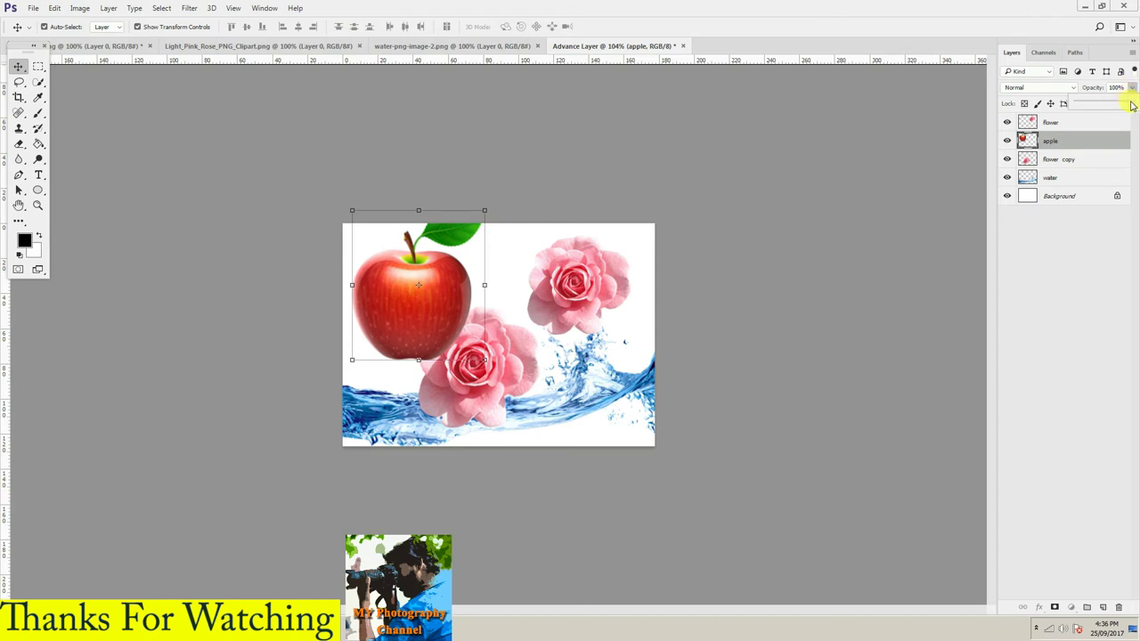
{"action": "mouse_move", "coordinate": [1132, 105]}
{"action": "left_mouse_down"}
{"action": "mouse_move", "coordinate": [1101, 107]}
{"action": "mouse_move", "coordinate": [1112, 106]}
{"action": "left_mouse_up"}
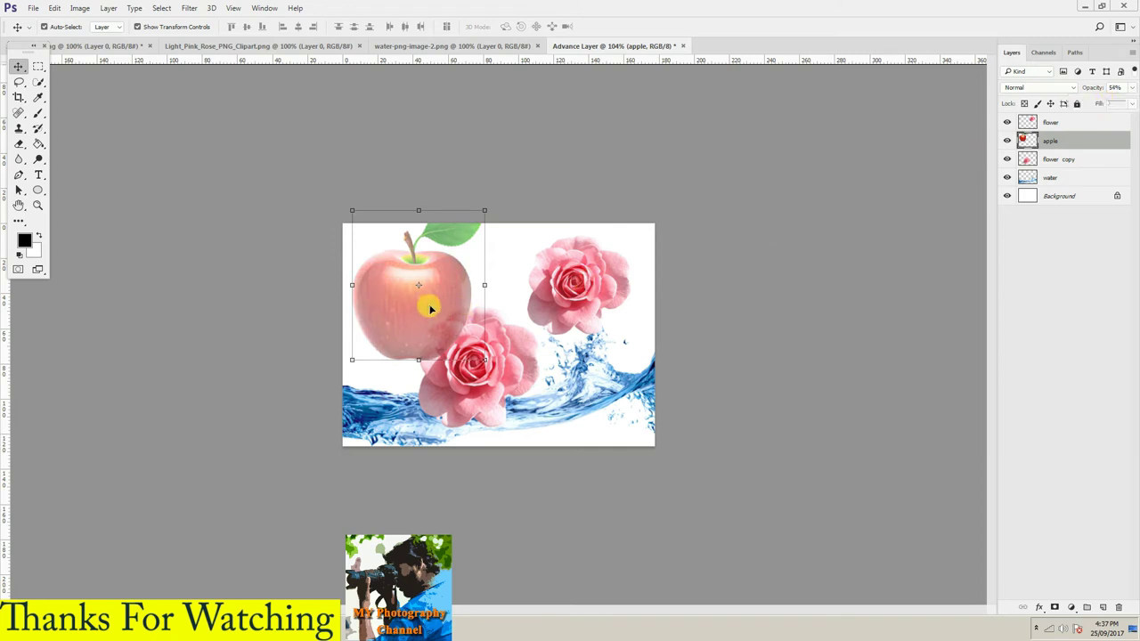
{"action": "left_click_drag", "start_coordinate": [427, 306], "coordinate": [434, 313]}
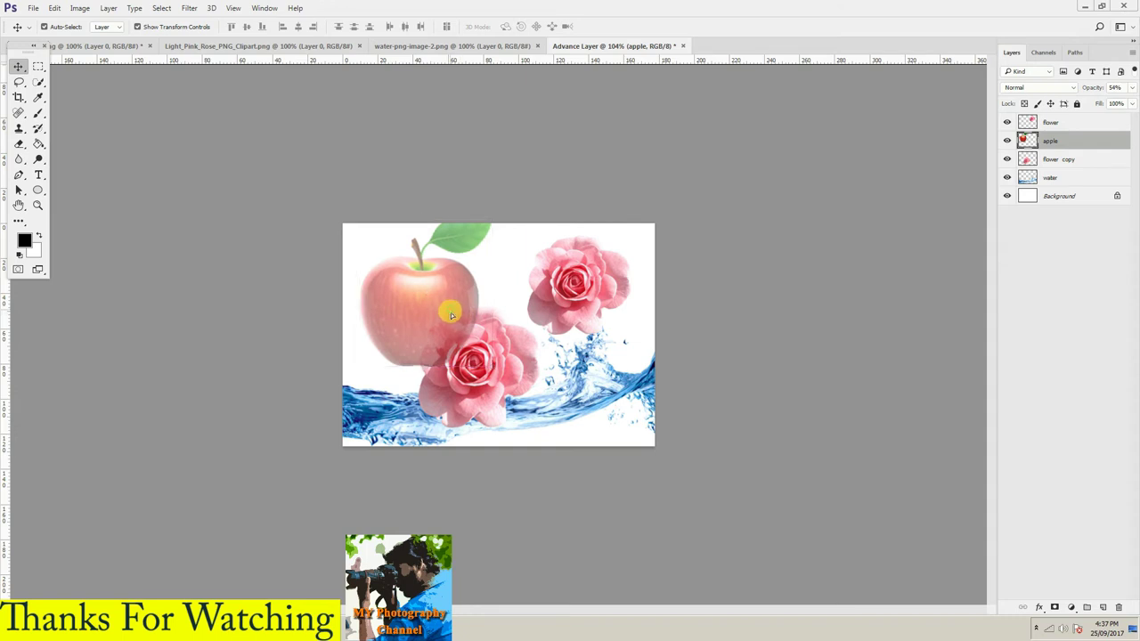
{"action": "left_click_drag", "start_coordinate": [449, 308], "coordinate": [456, 316]}
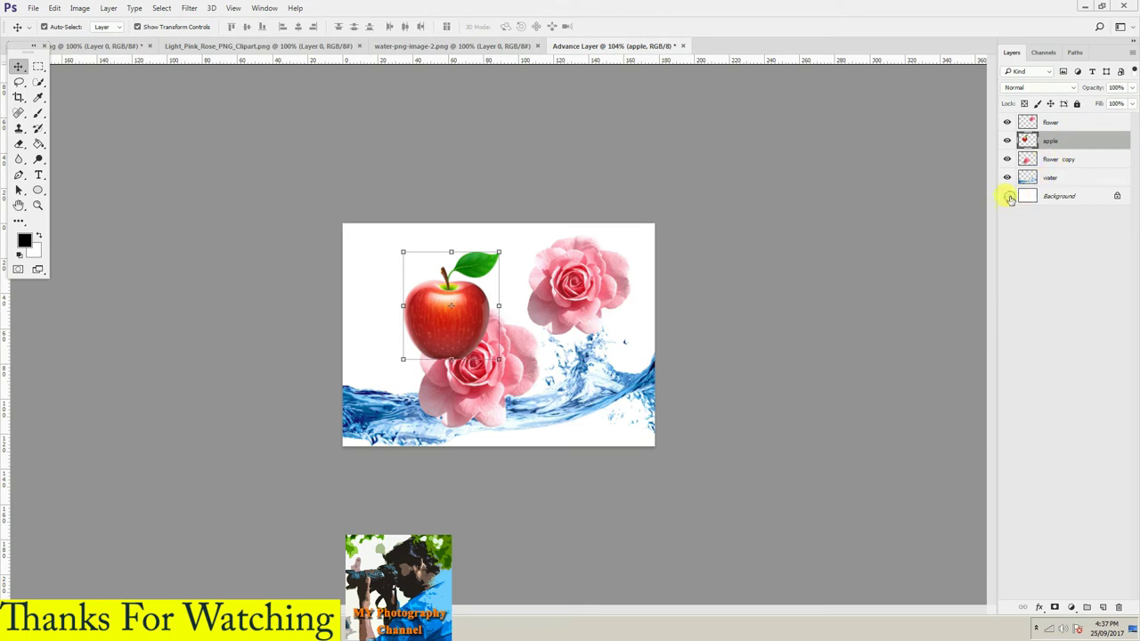
- Hide the Background, water, flower copy and flower layers
{"action": "left_click", "coordinate": [1007, 196]}
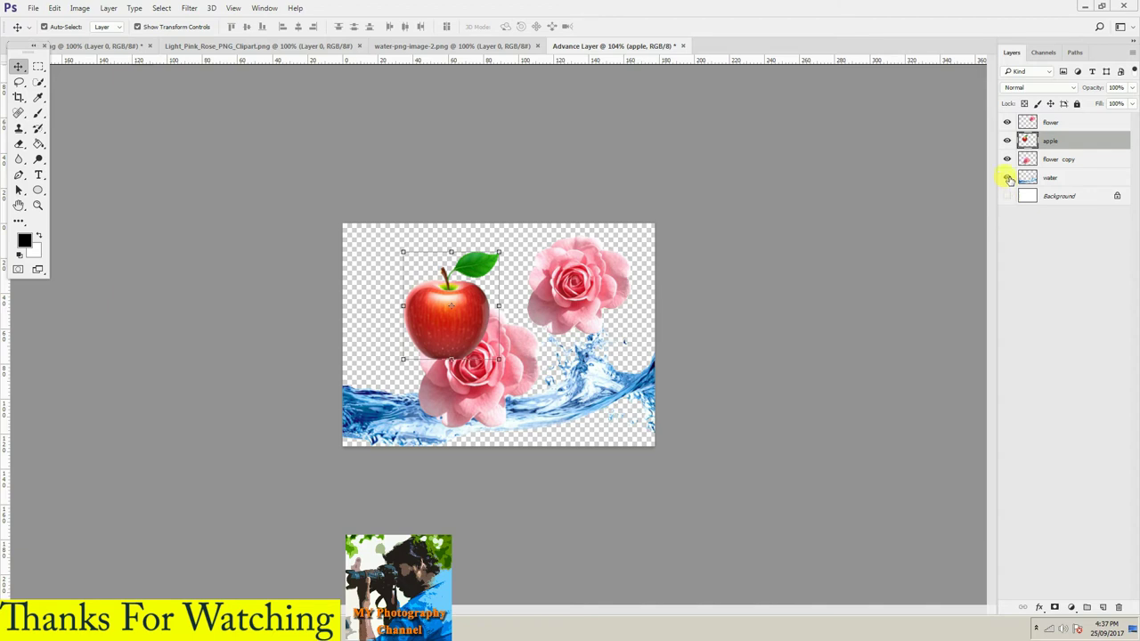
{"action": "left_click", "coordinate": [1007, 177]}
{"action": "left_click", "coordinate": [1007, 159]}
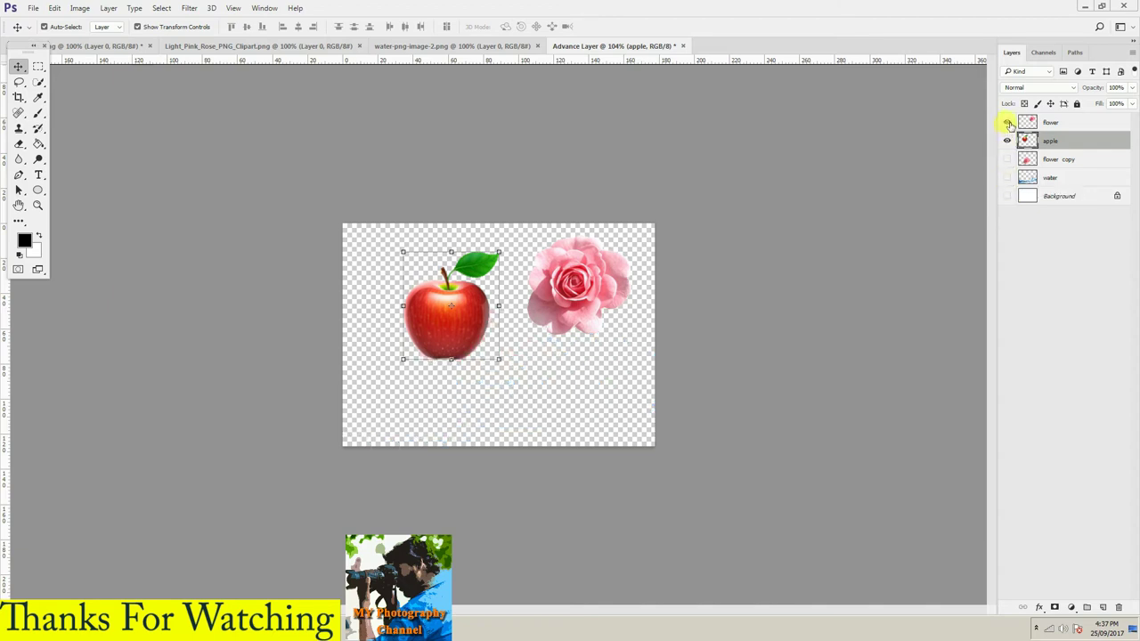
{"action": "left_click", "coordinate": [1007, 122]}
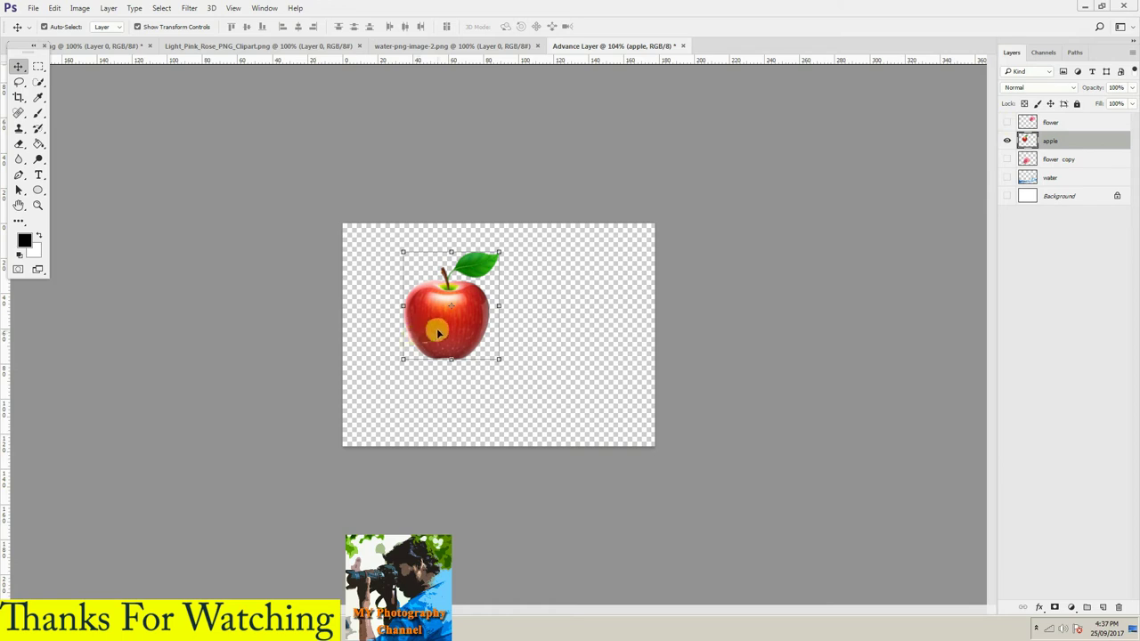
- Drag the apple toward the centre of the transparent canvas
{"action": "left_click_drag", "start_coordinate": [438, 329], "coordinate": [456, 329]}
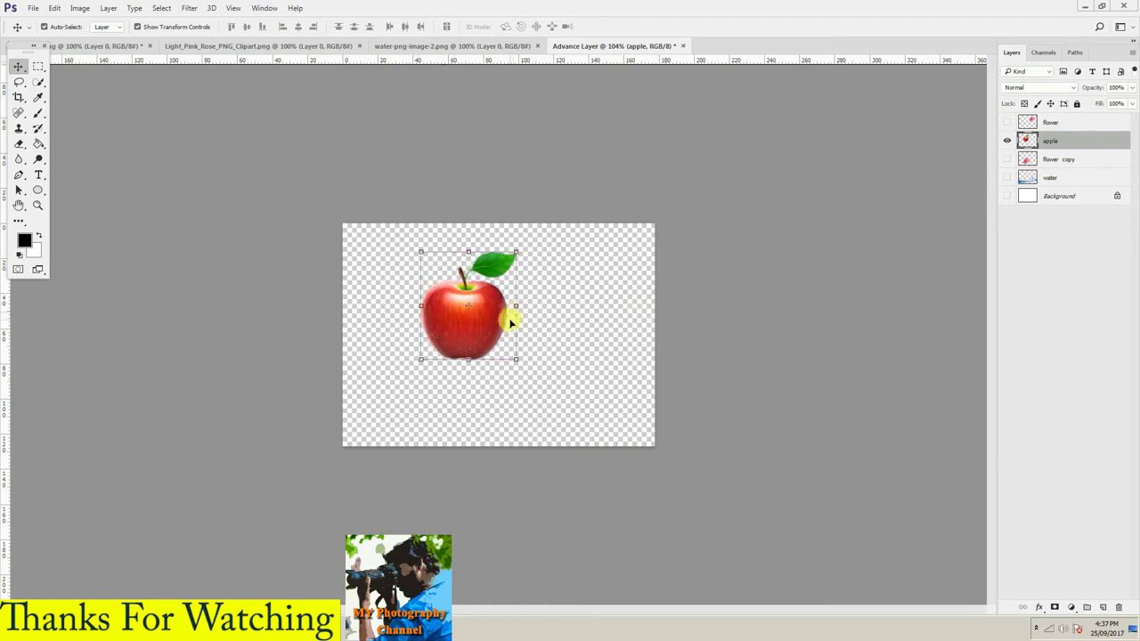
{"action": "left_click_drag", "start_coordinate": [485, 324], "coordinate": [487, 341]}
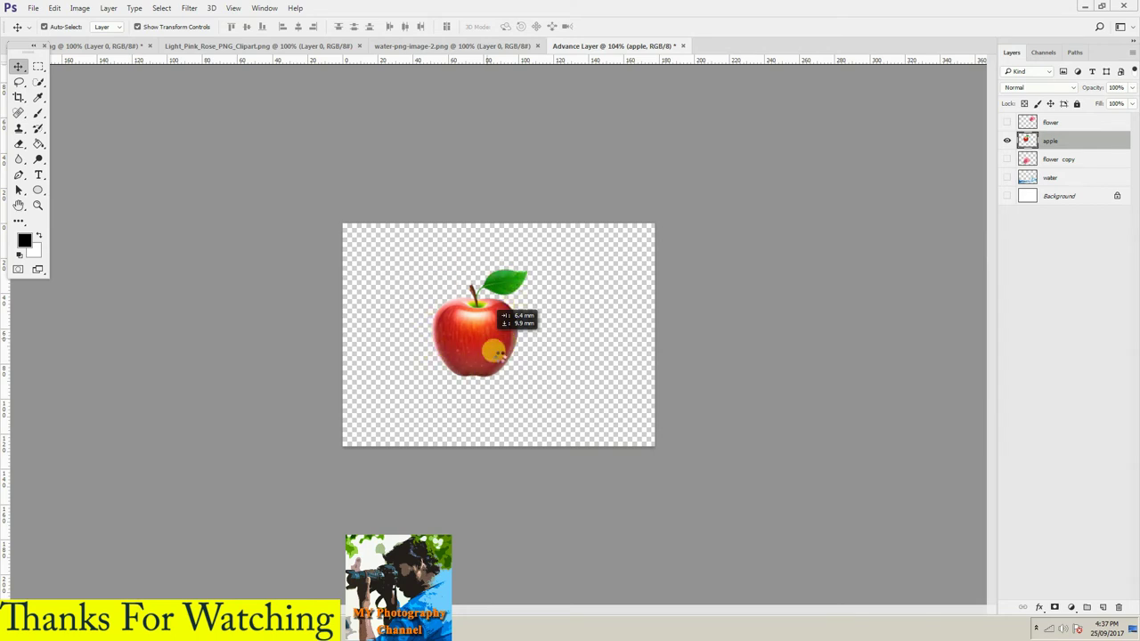
{"action": "left_click_drag", "start_coordinate": [467, 368], "coordinate": [498, 276]}
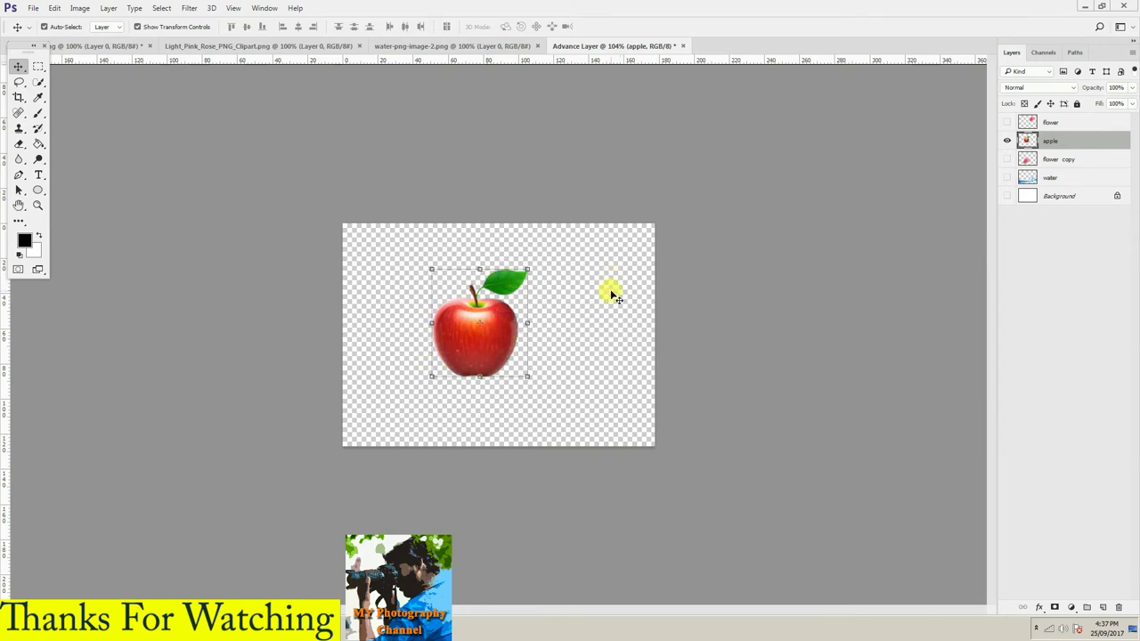
{"action": "left_click", "coordinate": [625, 298]}
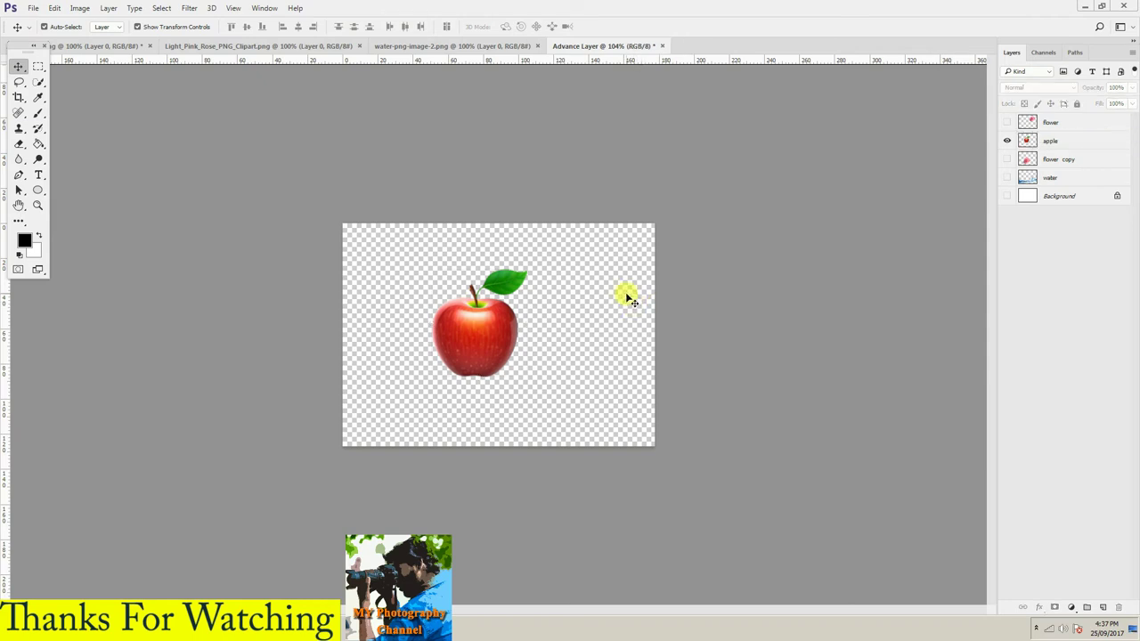
- With the Brush tool active, set the foreground colour to blue #0012ff in the Color Picker
{"action": "key", "text": "b"}
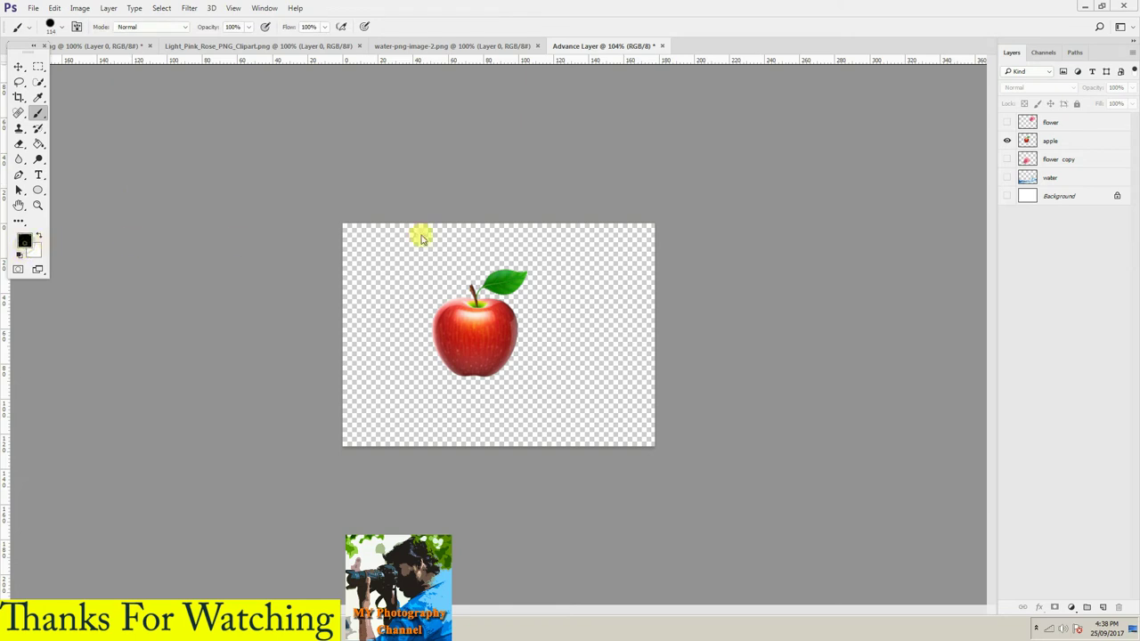
{"action": "left_click", "coordinate": [24, 241]}
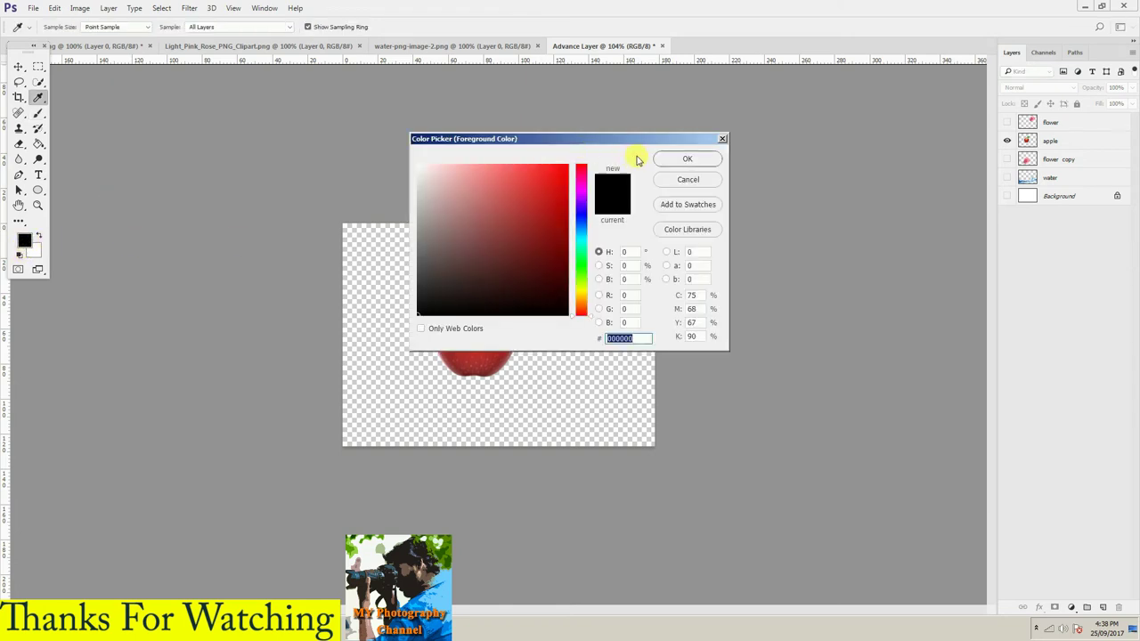
{"action": "left_click", "coordinate": [541, 201]}
{"action": "left_click", "coordinate": [581, 253]}
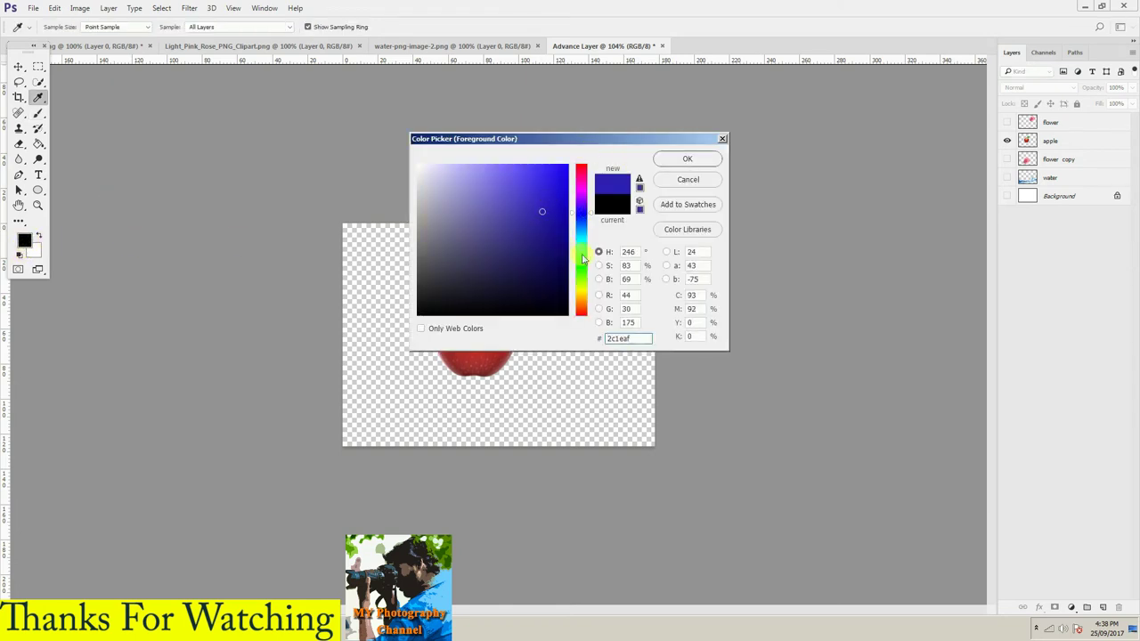
{"action": "left_click", "coordinate": [507, 215]}
{"action": "left_click_drag", "start_coordinate": [552, 178], "coordinate": [570, 161]}
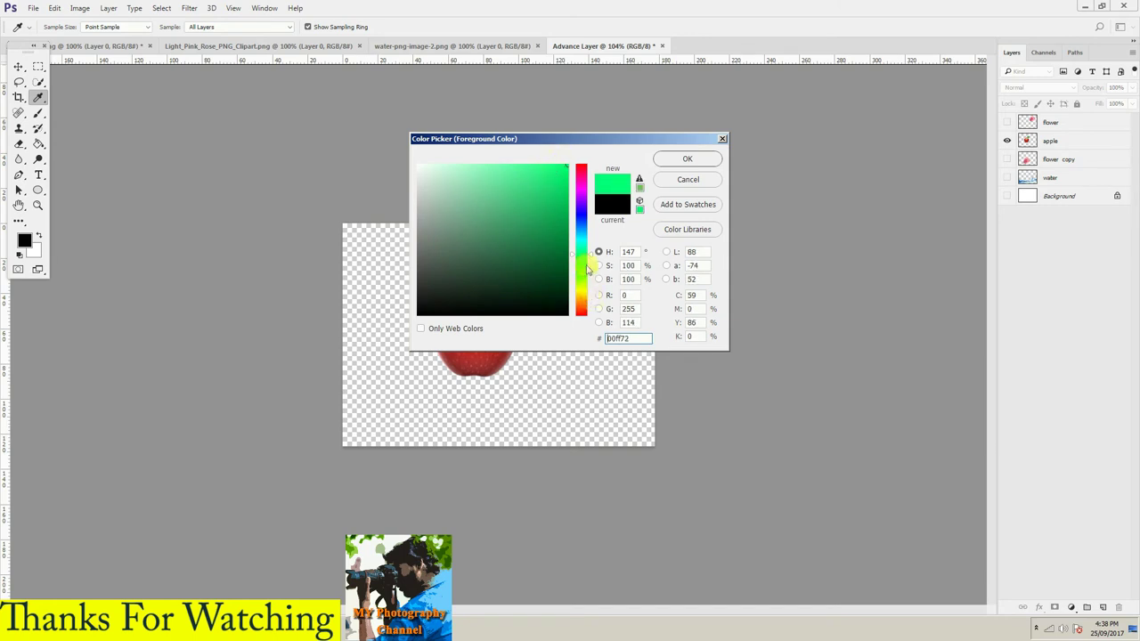
{"action": "left_click", "coordinate": [580, 240]}
{"action": "left_click", "coordinate": [580, 217]}
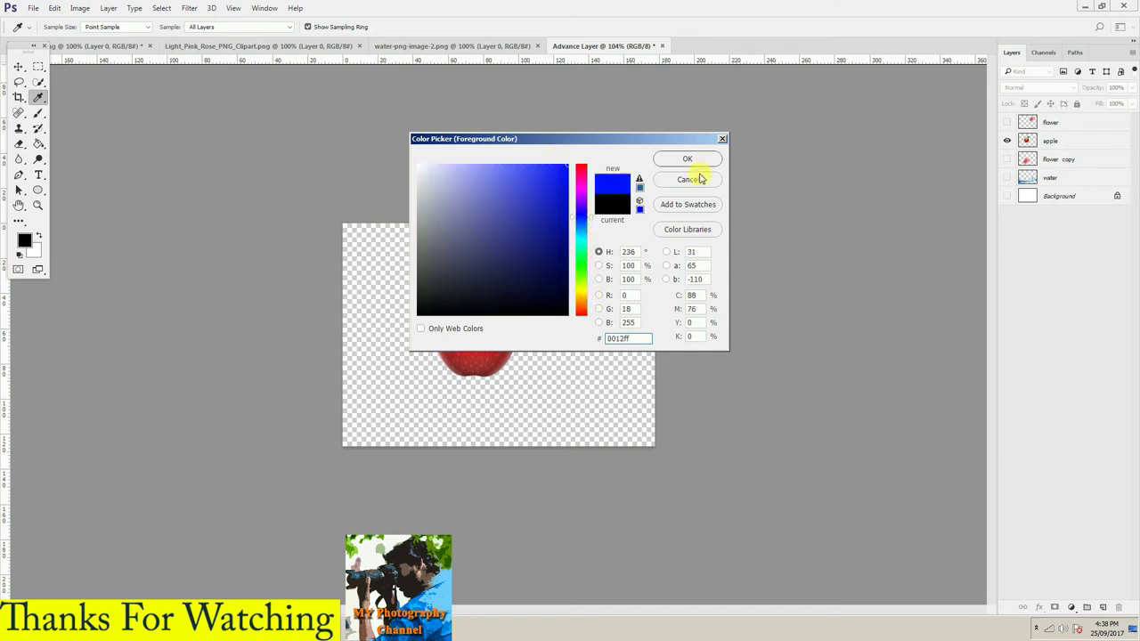
{"action": "left_click", "coordinate": [708, 159]}
{"action": "key", "text": "b"}
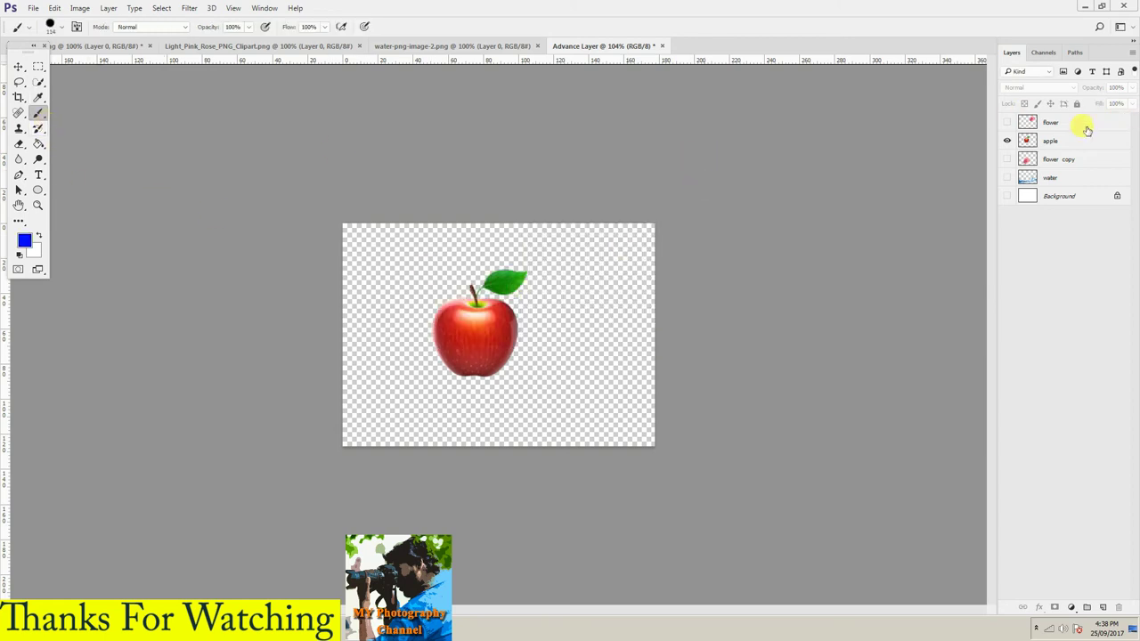
- On the apple layer, paint blue strokes along the right, left, bottom and top of the apple
{"action": "left_click", "coordinate": [1054, 159]}
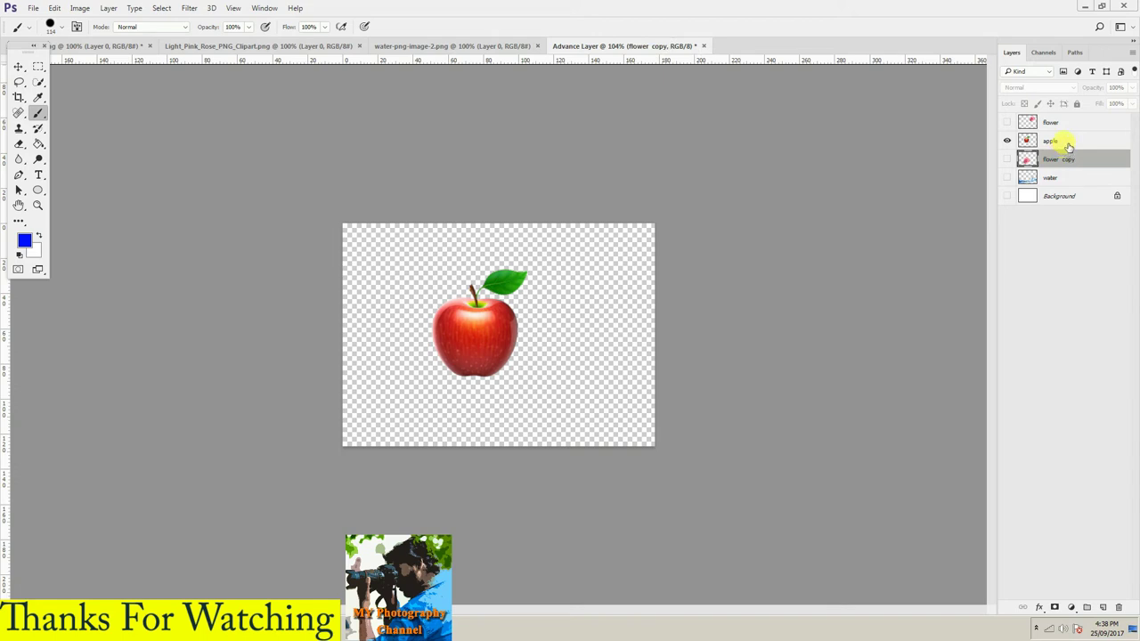
{"action": "left_click", "coordinate": [1067, 142]}
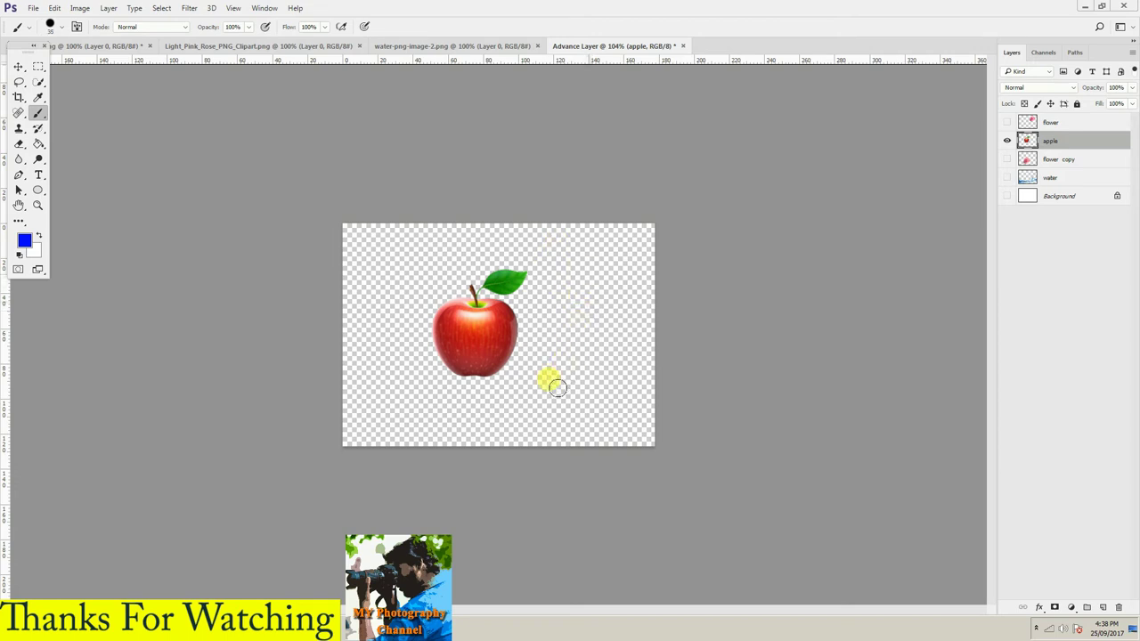
{"action": "left_click_drag", "start_coordinate": [585, 271], "coordinate": [559, 390]}
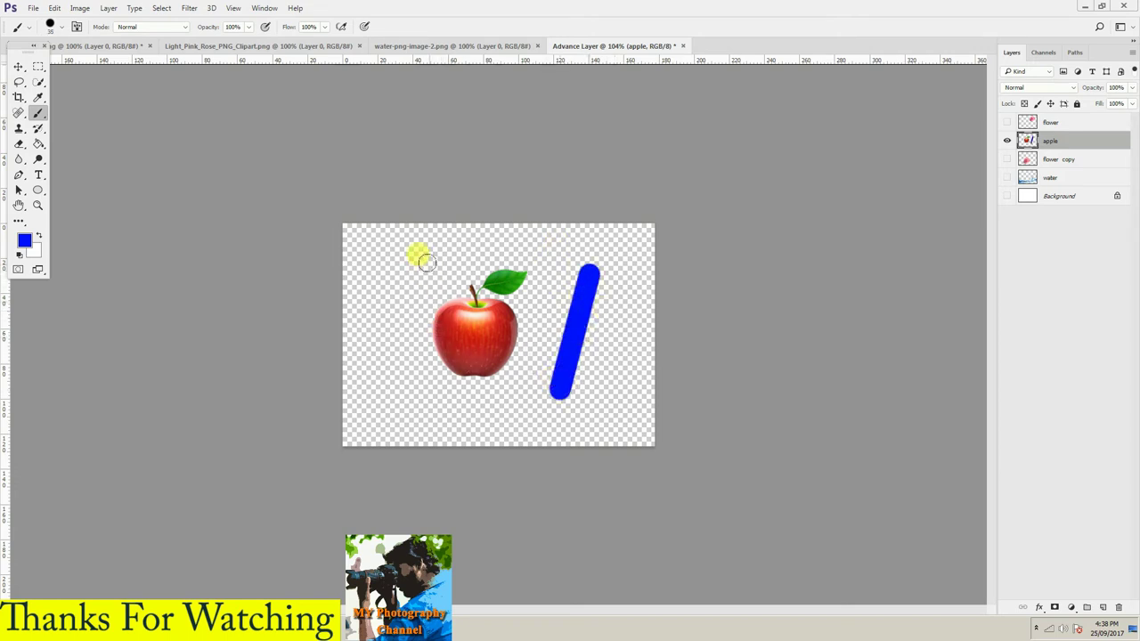
{"action": "mouse_move", "coordinate": [435, 226]}
{"action": "left_mouse_down"}
{"action": "mouse_move", "coordinate": [351, 326]}
{"action": "mouse_move", "coordinate": [353, 378]}
{"action": "mouse_move", "coordinate": [567, 388]}
{"action": "left_mouse_up"}
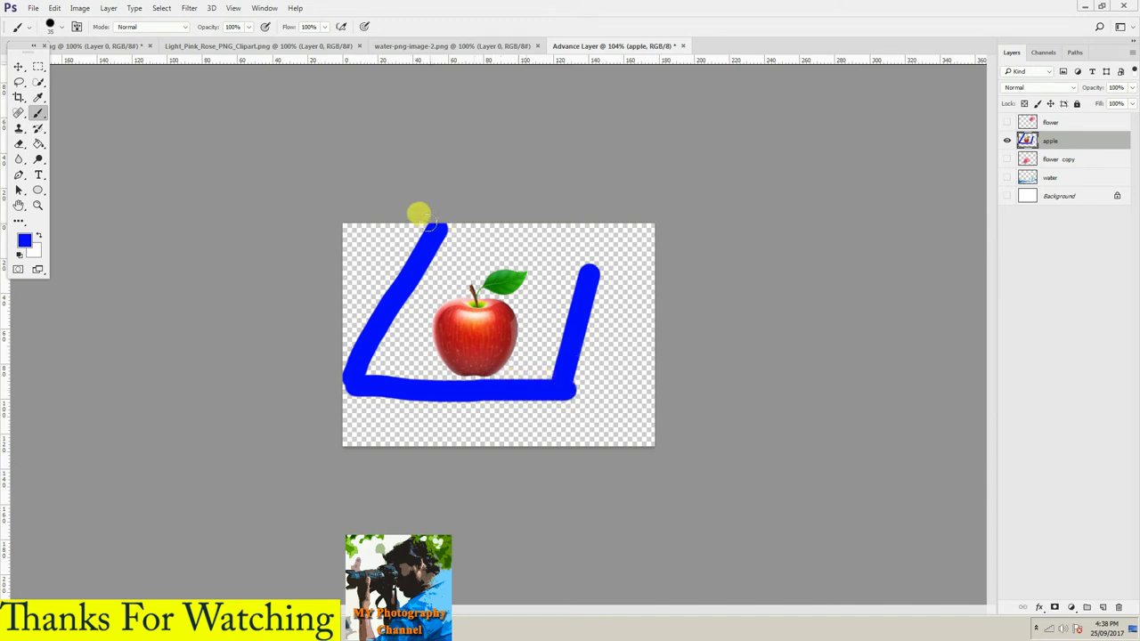
{"action": "mouse_move", "coordinate": [415, 219]}
{"action": "left_mouse_down"}
{"action": "mouse_move", "coordinate": [446, 213]}
{"action": "mouse_move", "coordinate": [620, 281]}
{"action": "left_mouse_up"}
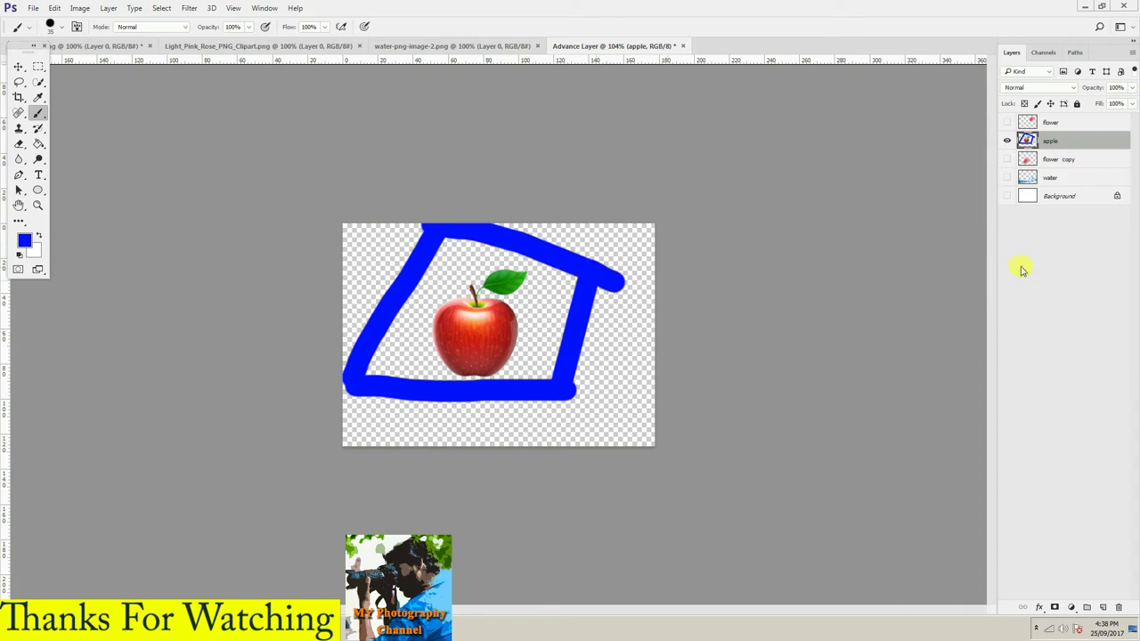
{"action": "double_click", "coordinate": [1054, 140]}
- Nudge the apple layer slightly right and down, then commit a Free Transform
{"action": "key", "text": "v"}
{"action": "left_click_drag", "start_coordinate": [523, 279], "coordinate": [527, 285]}
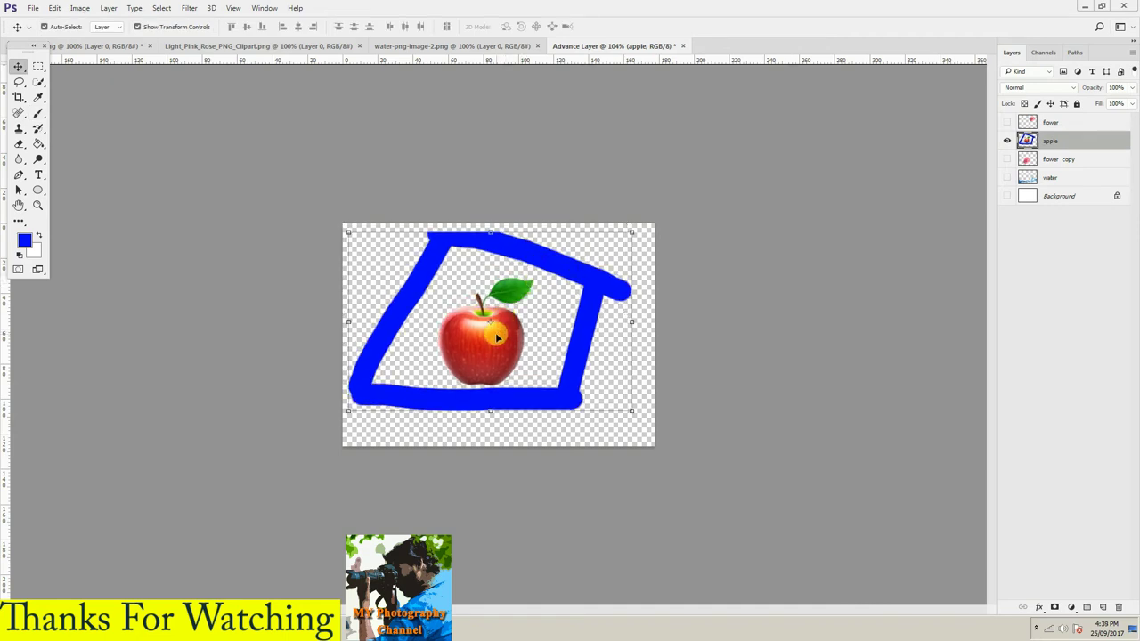
{"action": "left_click_drag", "start_coordinate": [495, 332], "coordinate": [504, 334]}
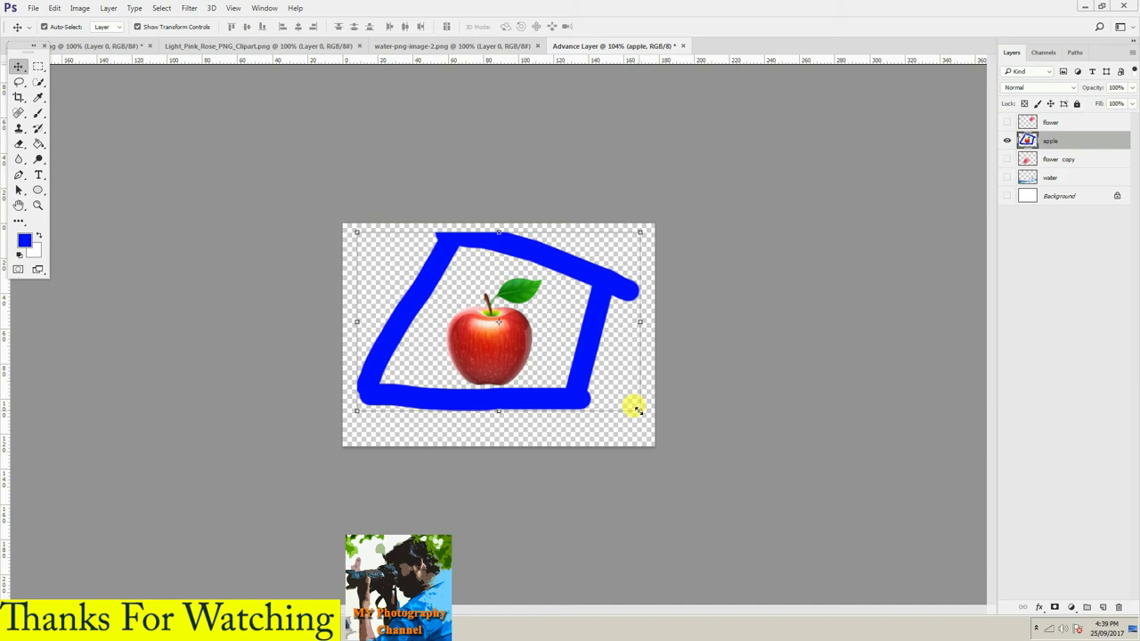
{"action": "left_click", "coordinate": [640, 410]}
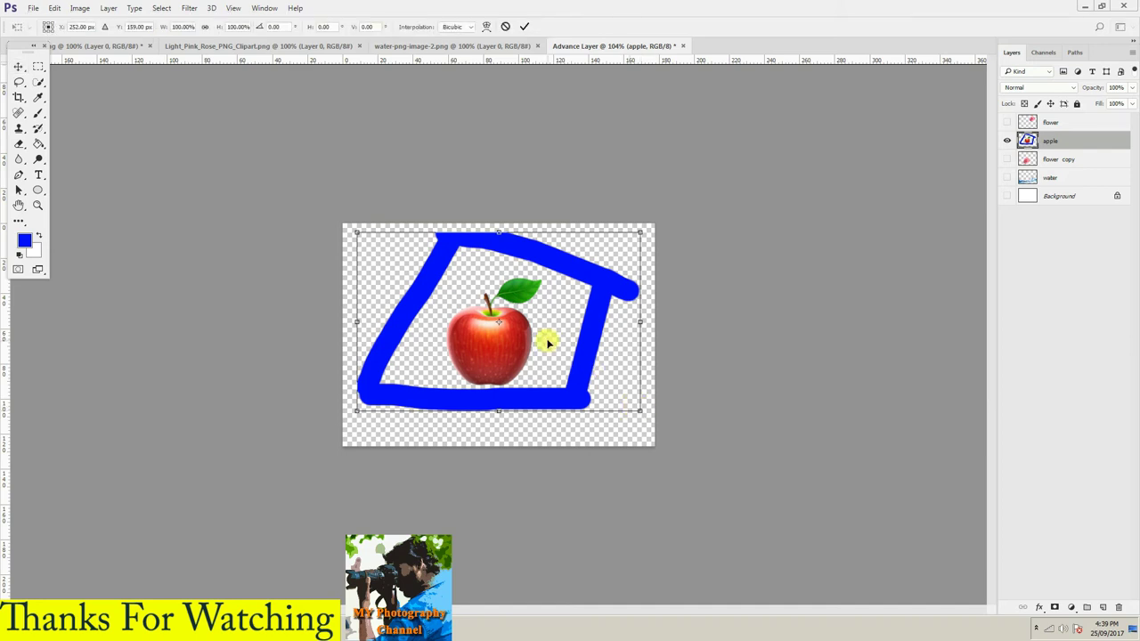
{"action": "left_click", "coordinate": [520, 323]}
{"action": "key", "text": "Return"}
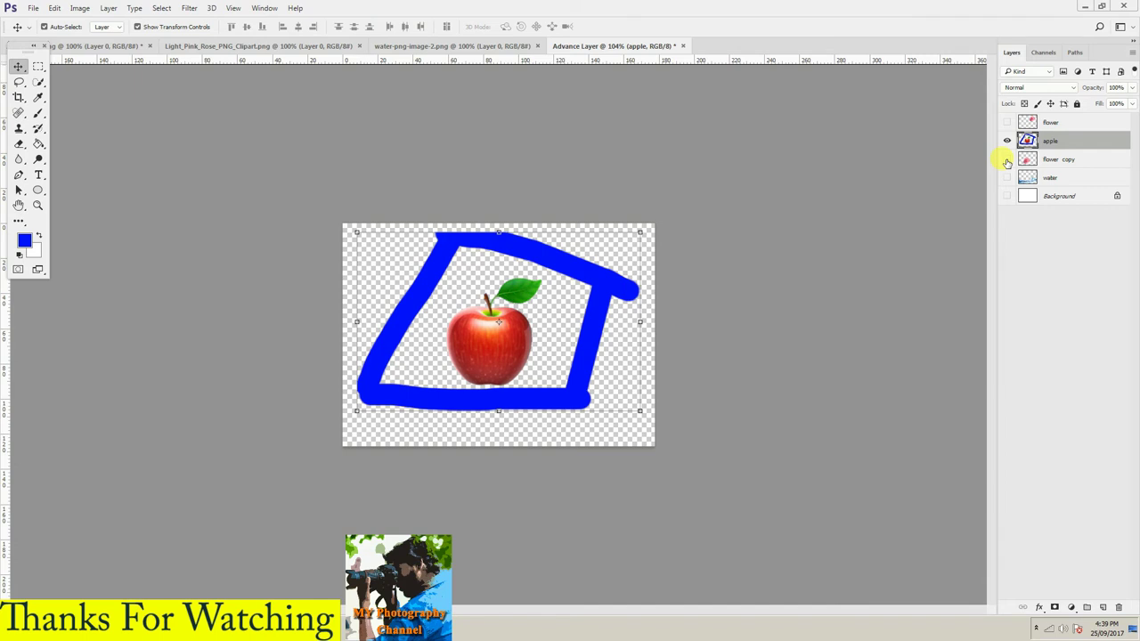
- Make the flower copy, flower, water and Background layers visible again
{"action": "left_click", "coordinate": [1007, 159]}
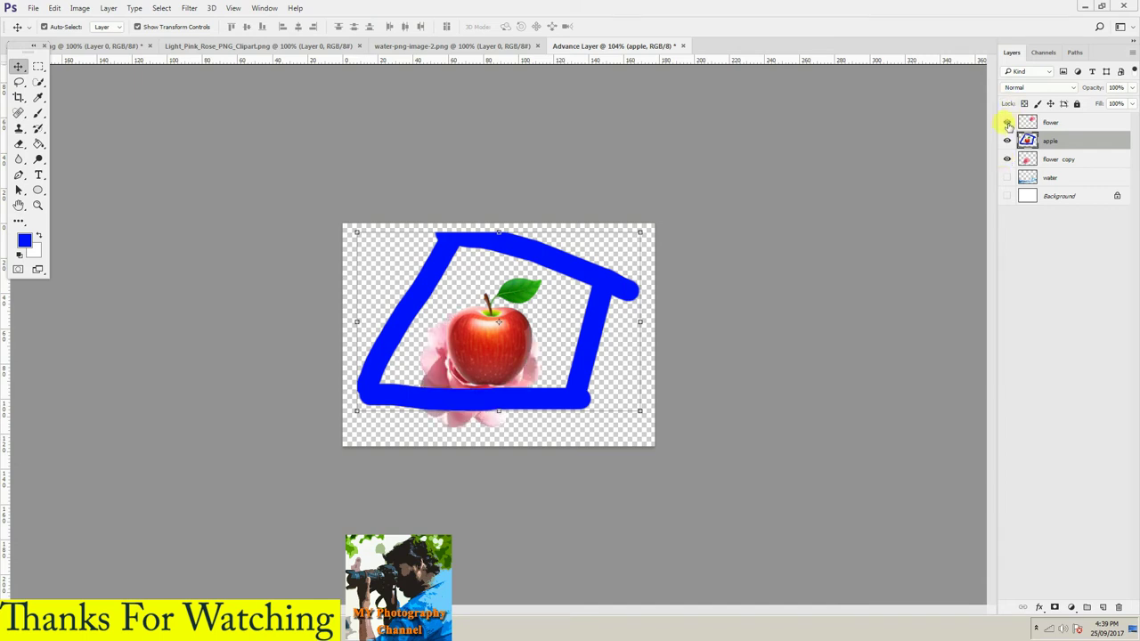
{"action": "left_click", "coordinate": [1007, 122]}
{"action": "left_click", "coordinate": [1007, 177]}
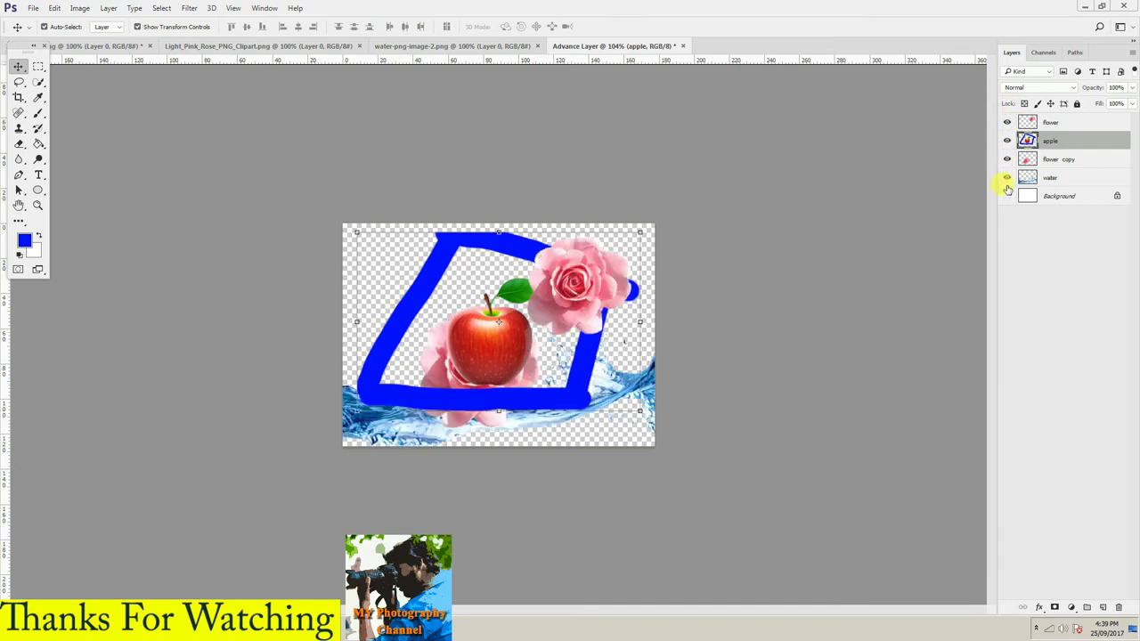
{"action": "left_click", "coordinate": [1007, 196]}
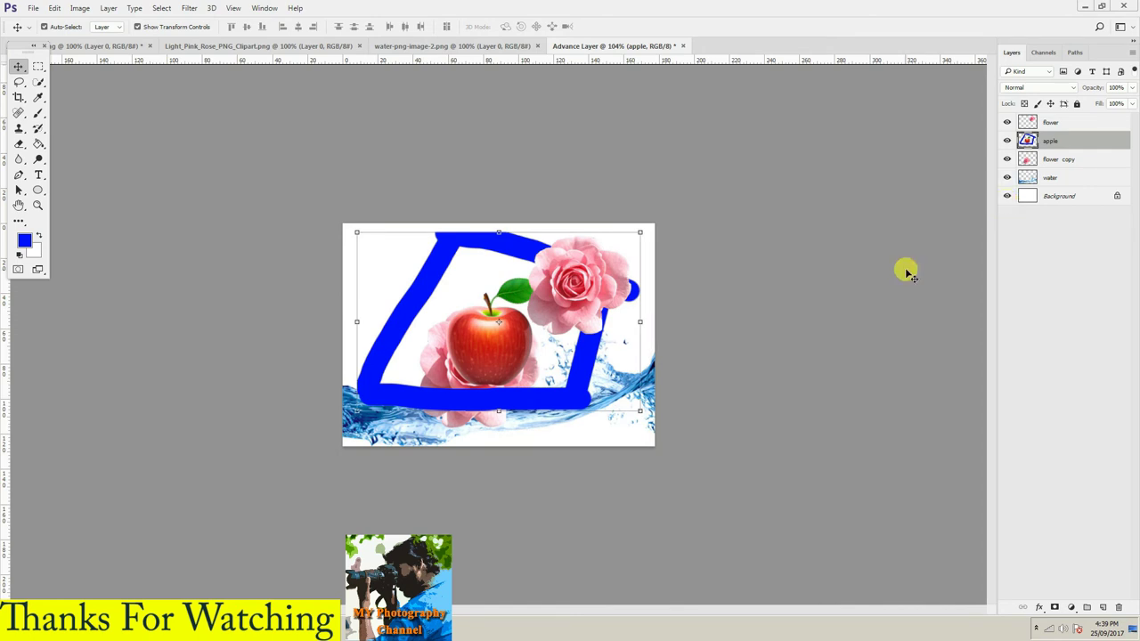
- Move the flower copy rose to the upper left and the framed apple into the top-left corner
{"action": "left_click", "coordinate": [1007, 141]}
{"action": "left_click_drag", "start_coordinate": [485, 354], "coordinate": [433, 300]}
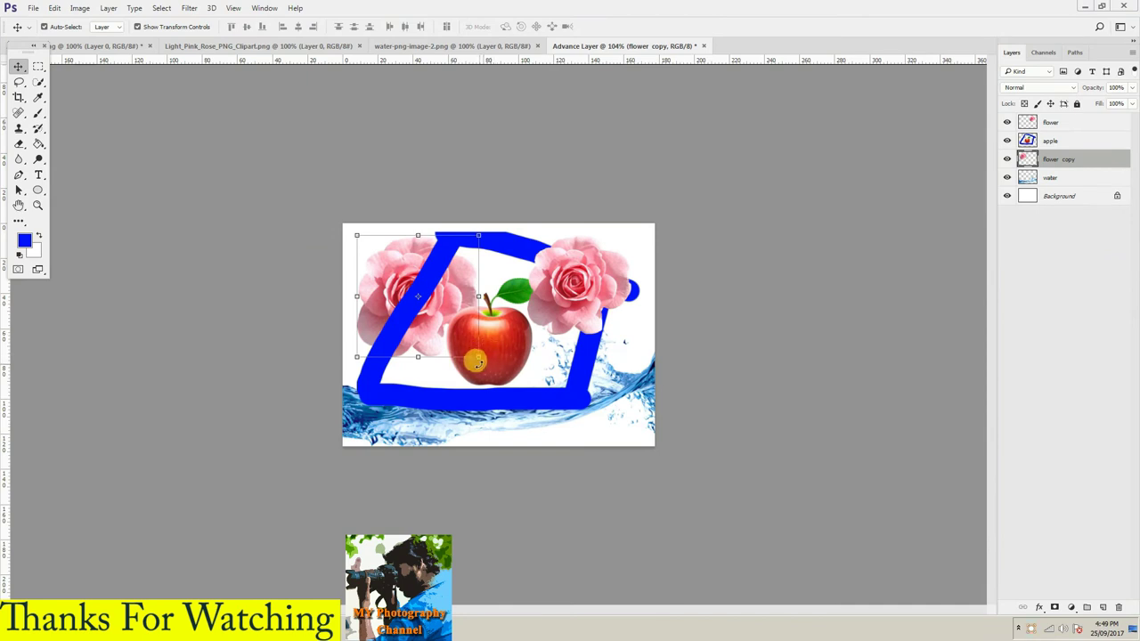
{"action": "left_click", "coordinate": [1049, 177], "text": "shift"}
{"action": "left_click_drag", "start_coordinate": [481, 323], "coordinate": [378, 257]}
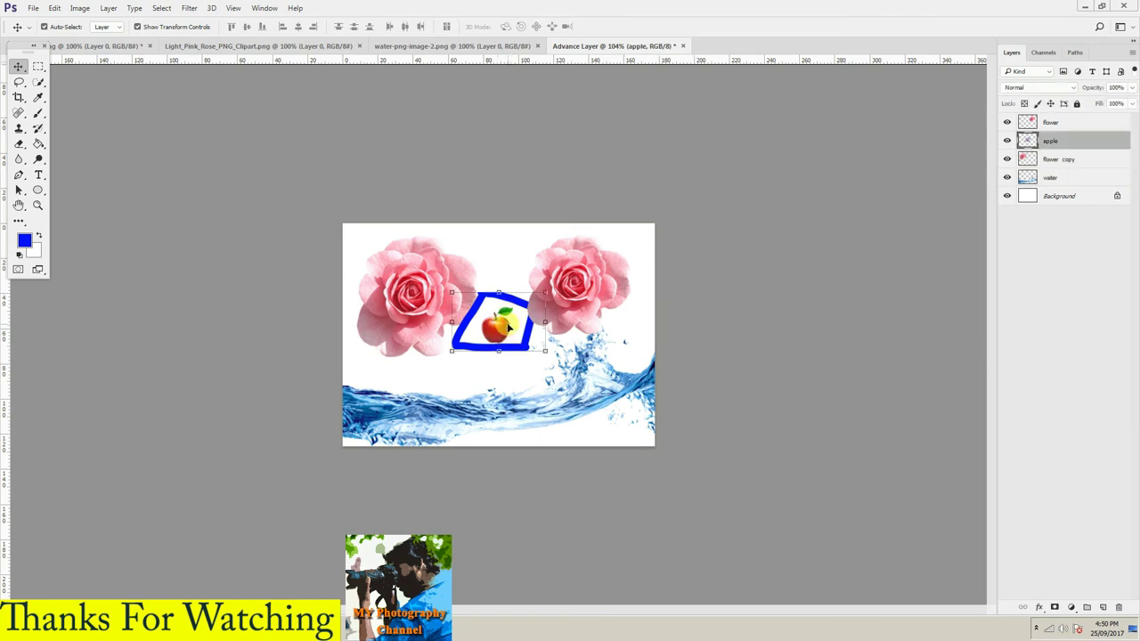
{"action": "left_click", "coordinate": [457, 309]}
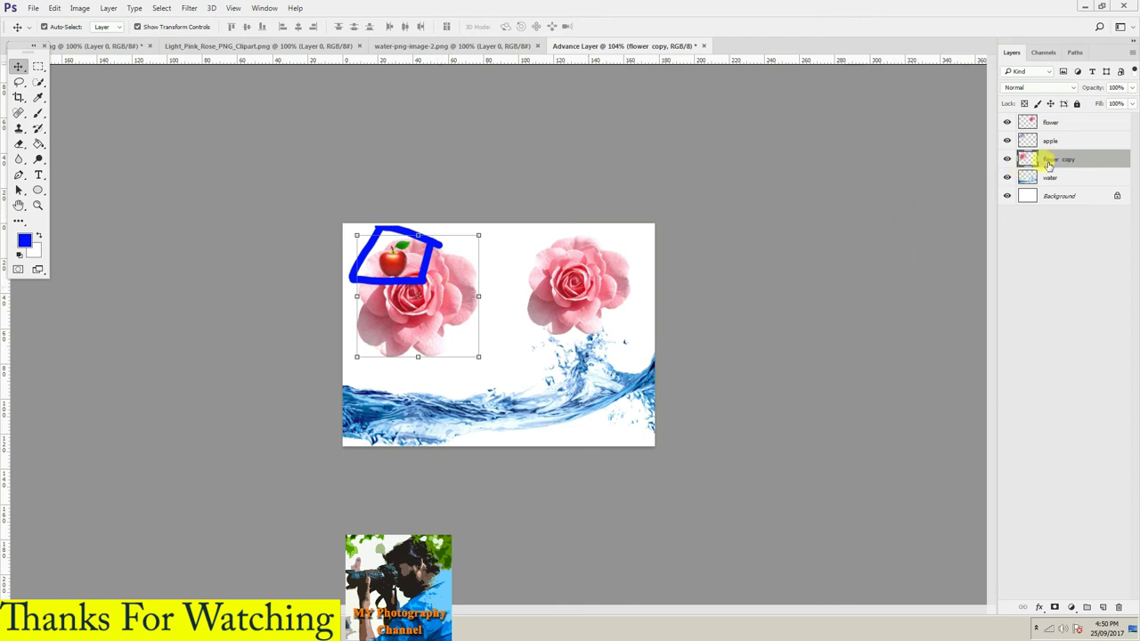
- Place the flower copy layer at the top of the layer stack
{"action": "left_click_drag", "start_coordinate": [1061, 158], "coordinate": [1052, 165]}
{"action": "left_click_drag", "start_coordinate": [1055, 163], "coordinate": [1053, 143]}
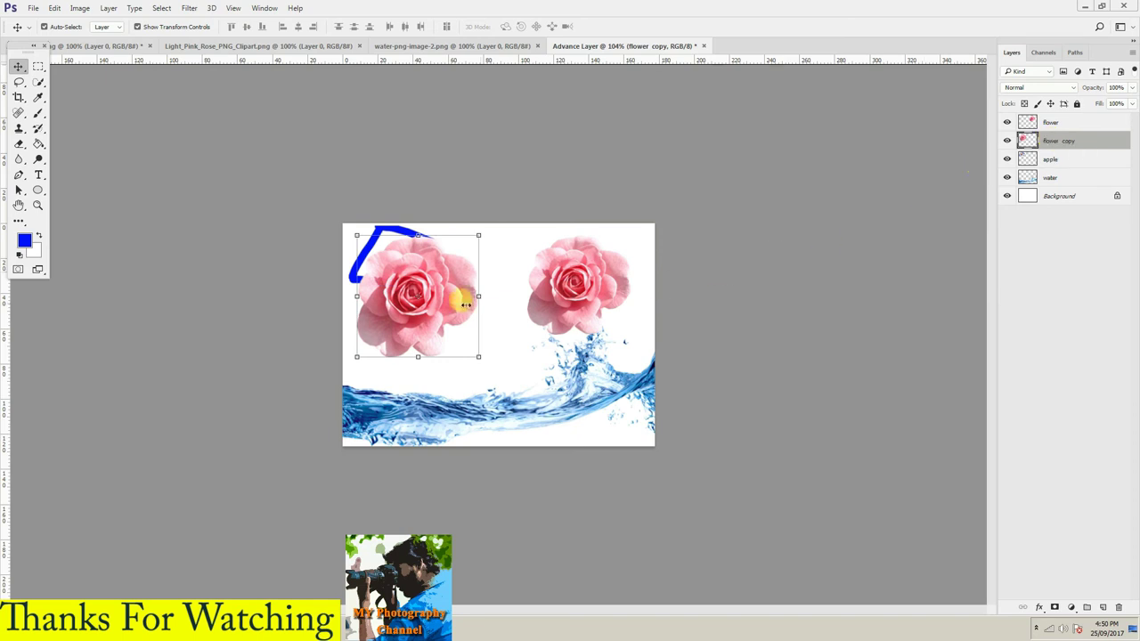
{"action": "key", "text": "ctrl+bracketleft"}
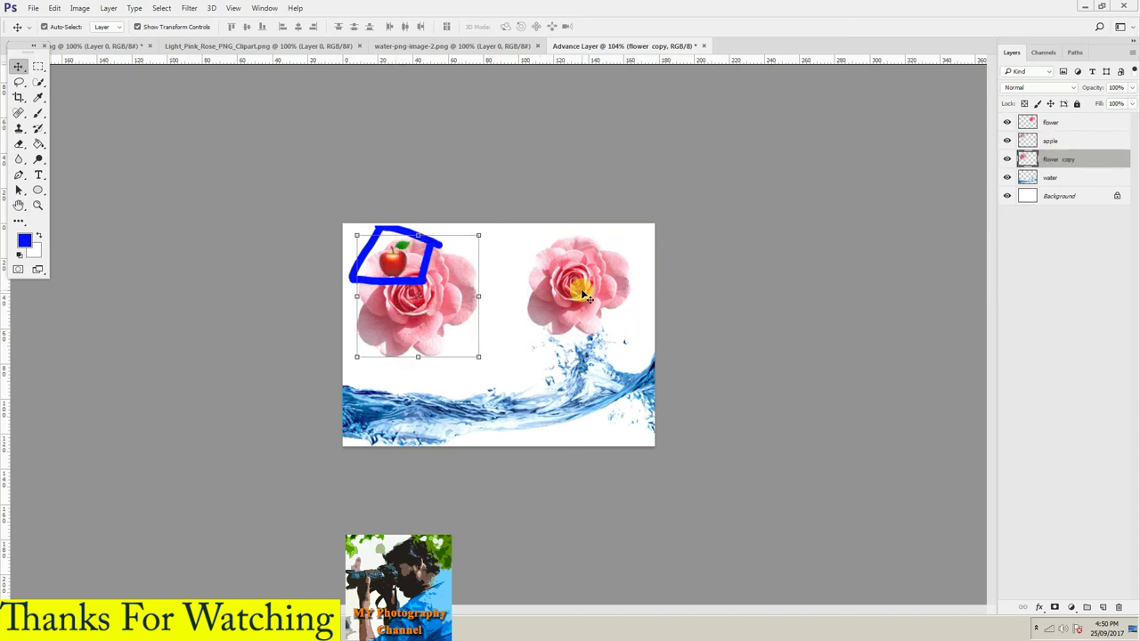
{"action": "left_click", "coordinate": [480, 319]}
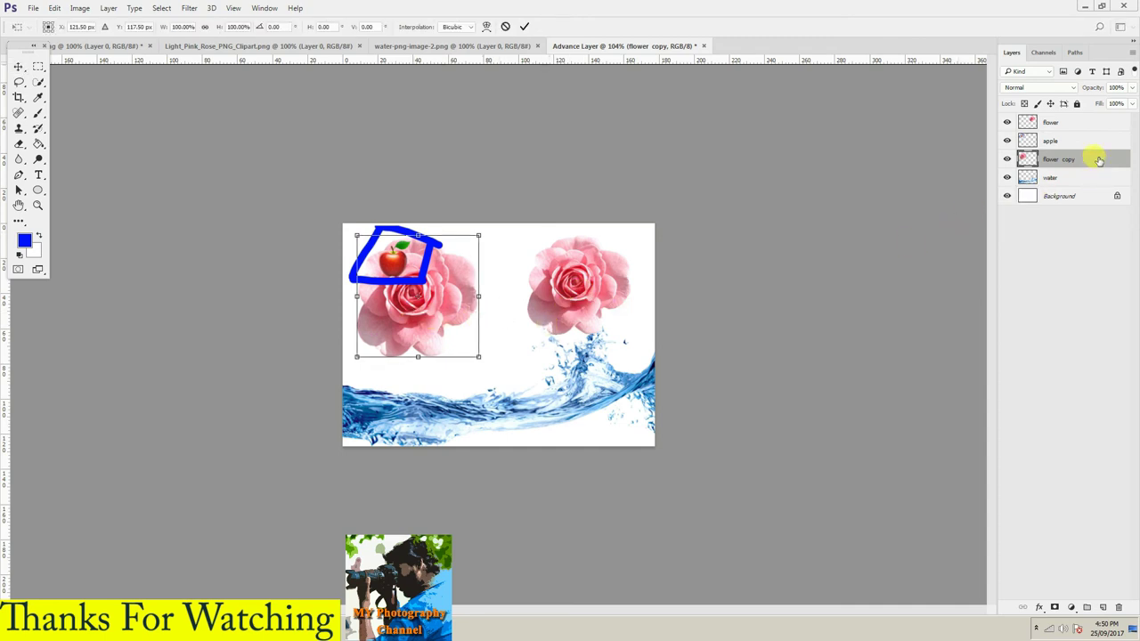
{"action": "double_click", "coordinate": [1067, 161]}
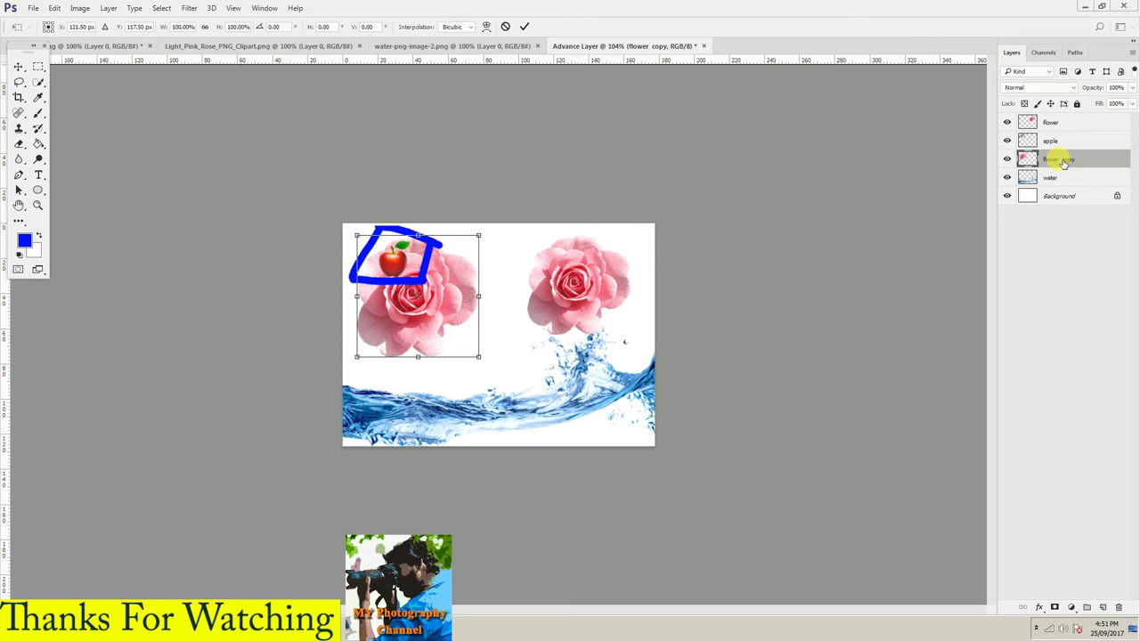
{"action": "left_click_drag", "start_coordinate": [1062, 163], "coordinate": [1059, 125]}
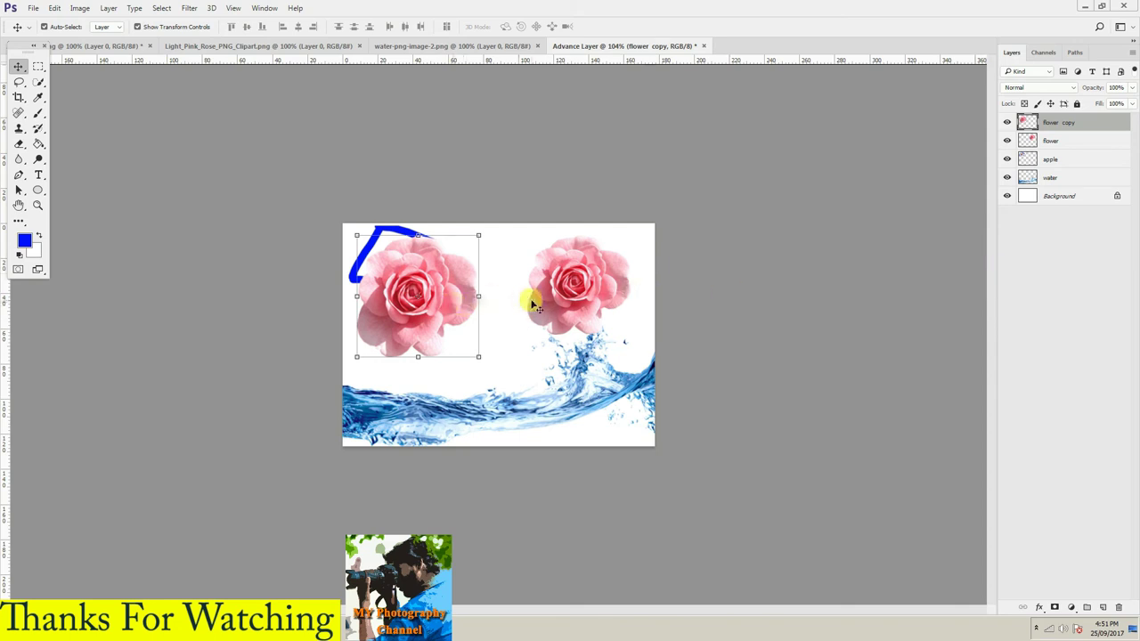
{"action": "left_click", "coordinate": [916, 246]}
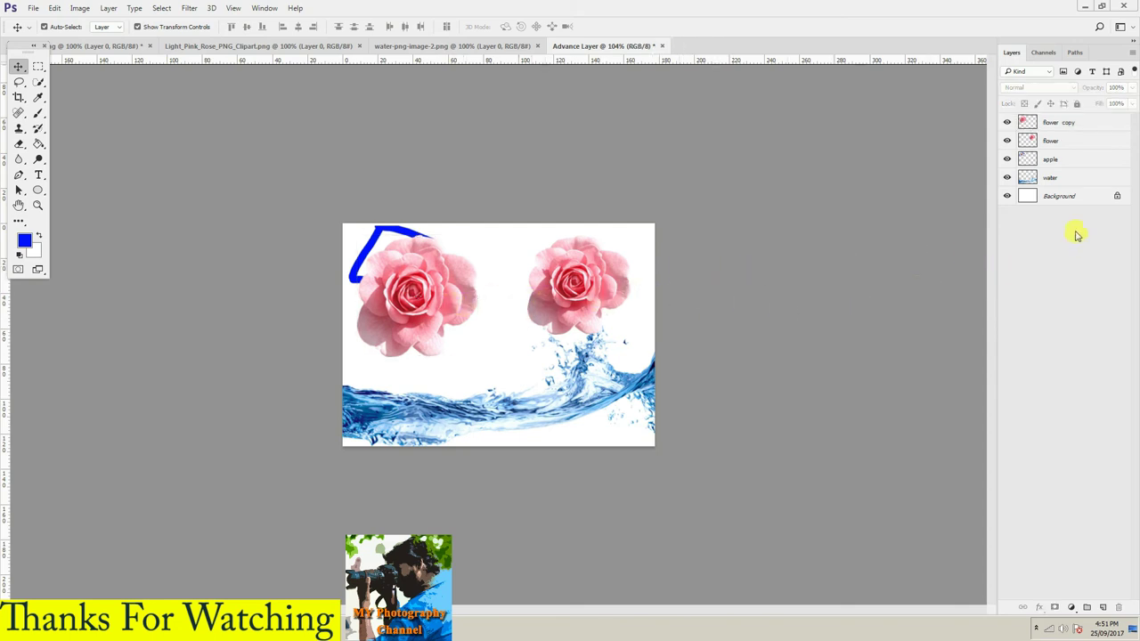
- Move the right rose on the flower layer slightly left and up
{"action": "left_click", "coordinate": [604, 281]}
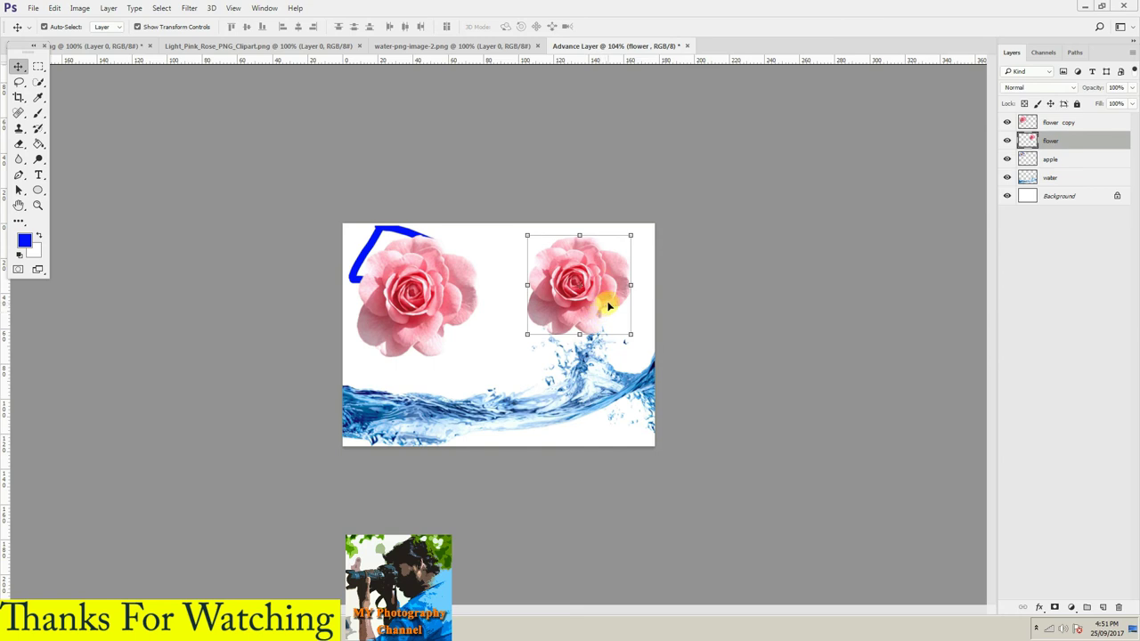
{"action": "left_click_drag", "start_coordinate": [608, 306], "coordinate": [572, 292]}
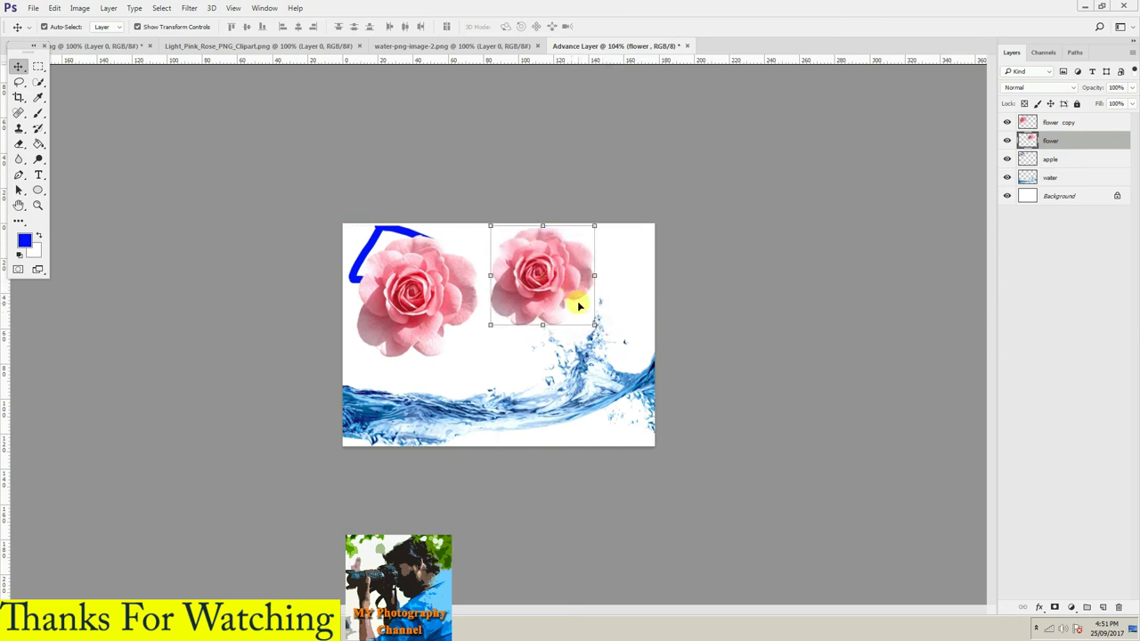
{"action": "double_click", "coordinate": [1062, 144]}
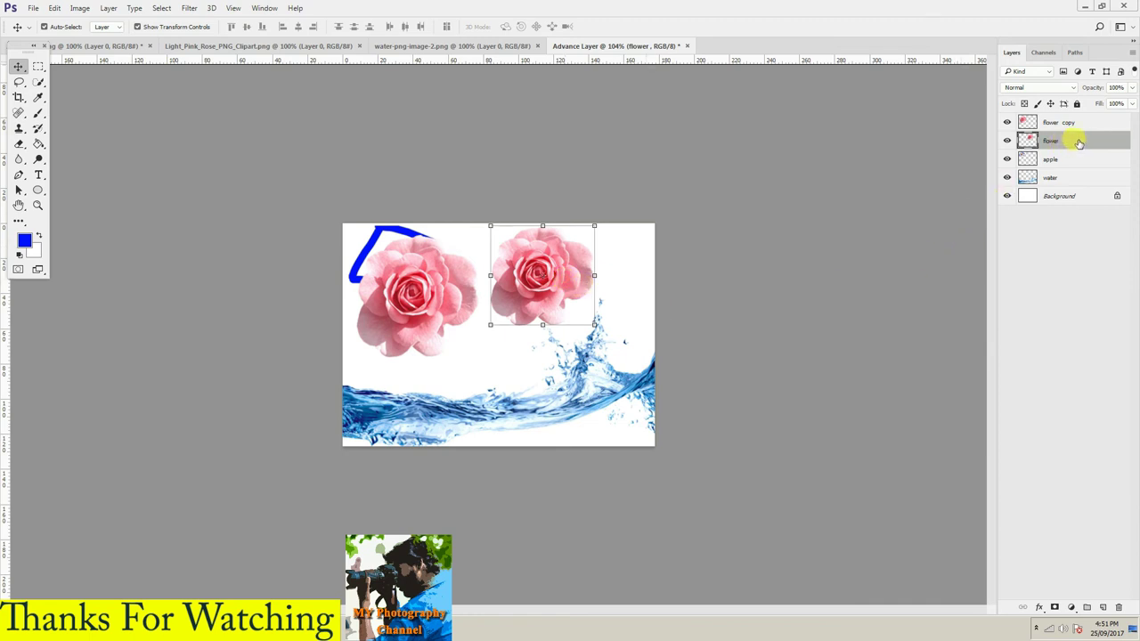
- Duplicate the flower layer as flower copy 2
{"action": "right_click", "coordinate": [1078, 145]}
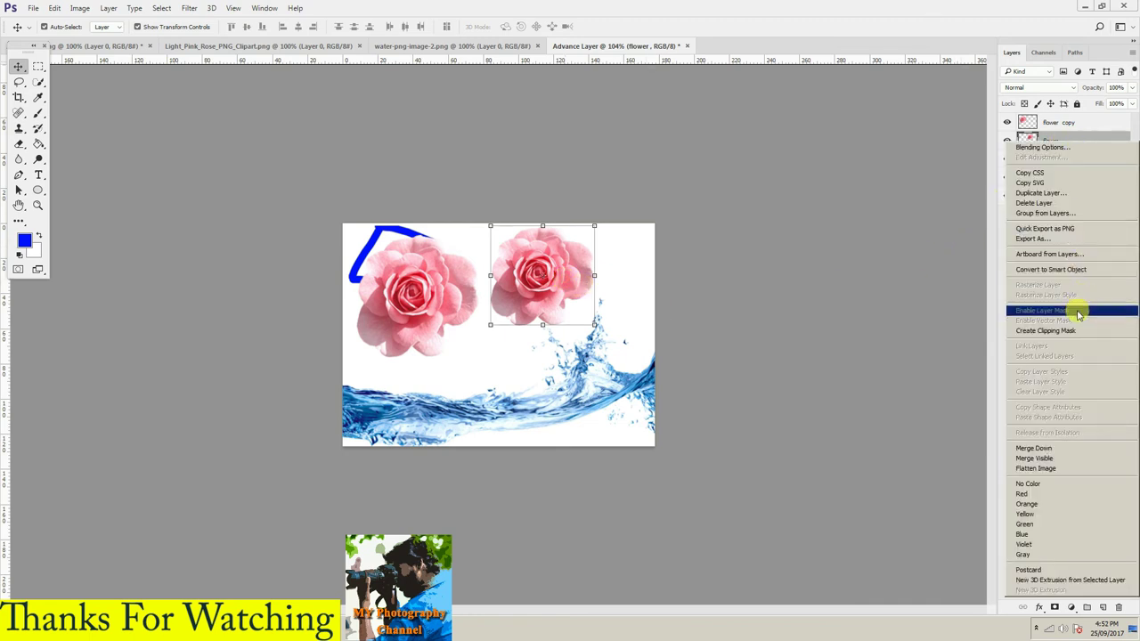
{"action": "left_click", "coordinate": [1085, 194]}
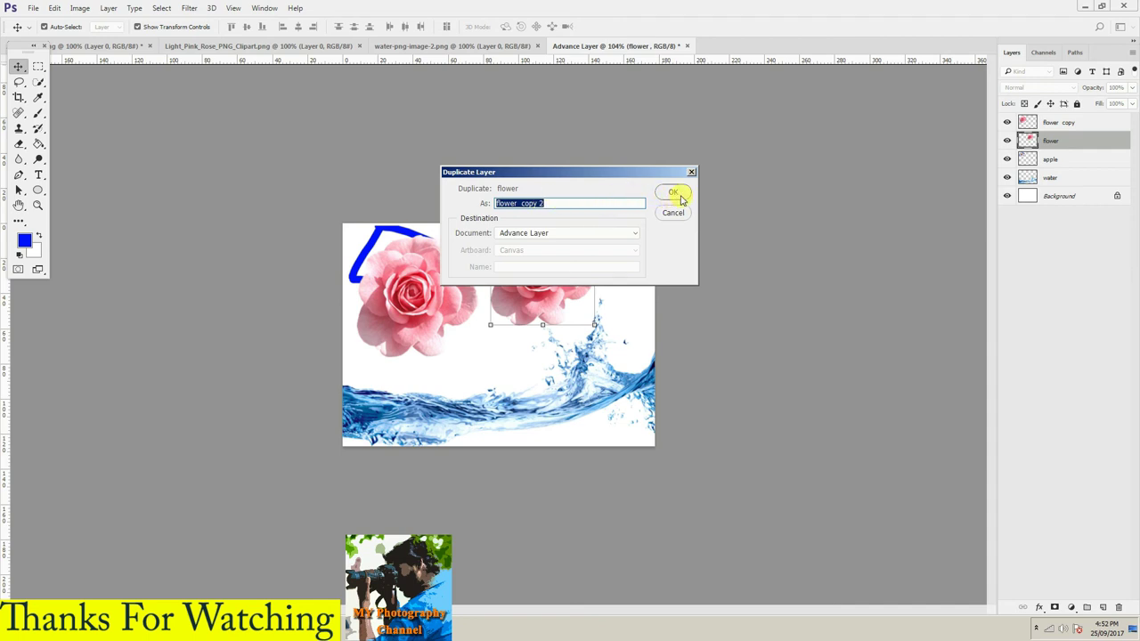
{"action": "left_click", "coordinate": [674, 194]}
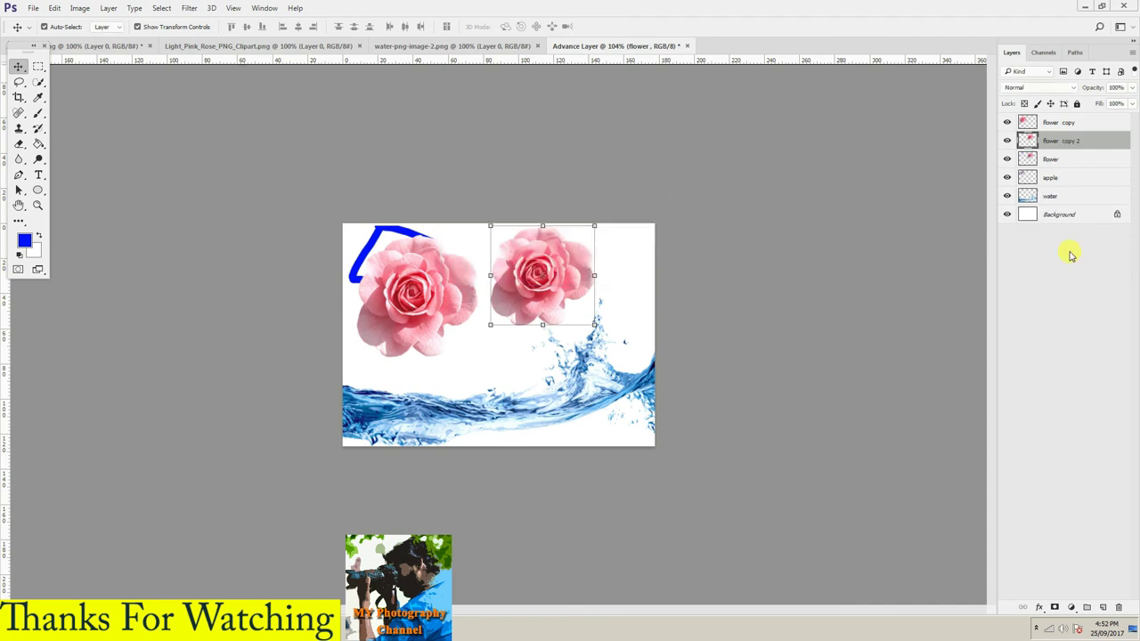
- Drag the duplicated rose down onto the water splash
{"action": "left_click", "coordinate": [1055, 158]}
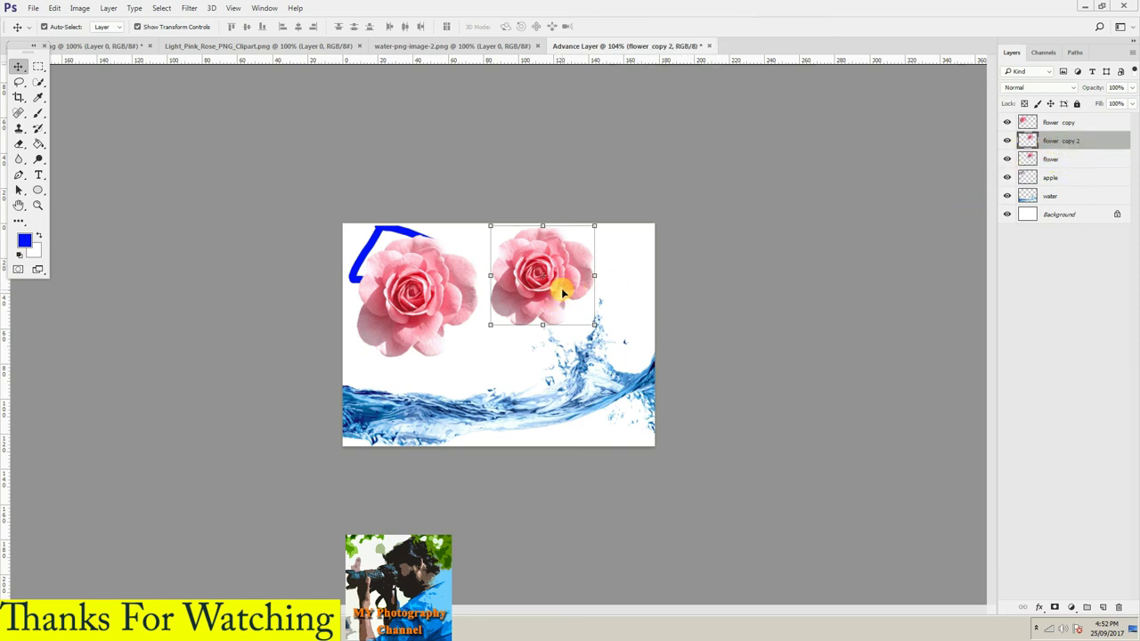
{"action": "left_click_drag", "start_coordinate": [562, 292], "coordinate": [559, 389]}
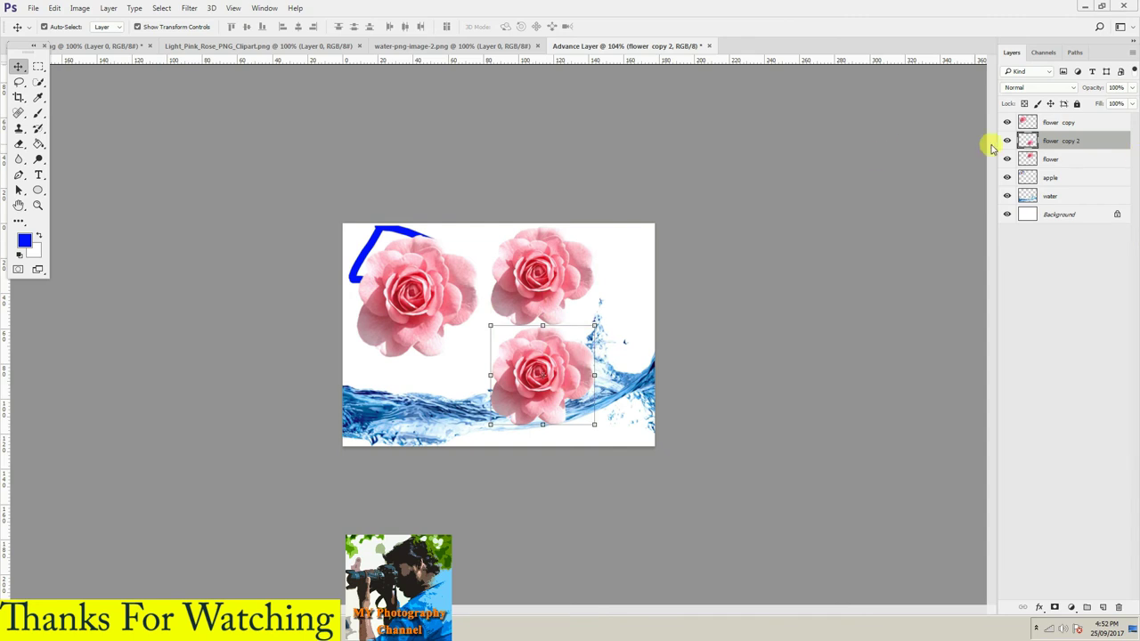
{"action": "left_click", "coordinate": [1067, 161]}
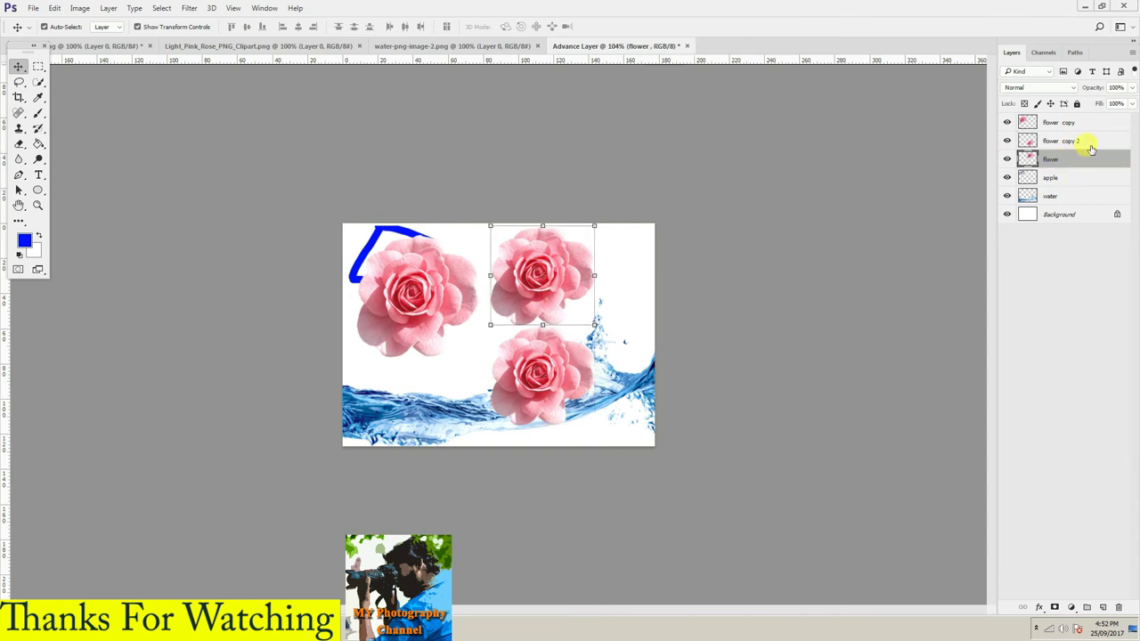
{"action": "left_click", "coordinate": [1092, 143]}
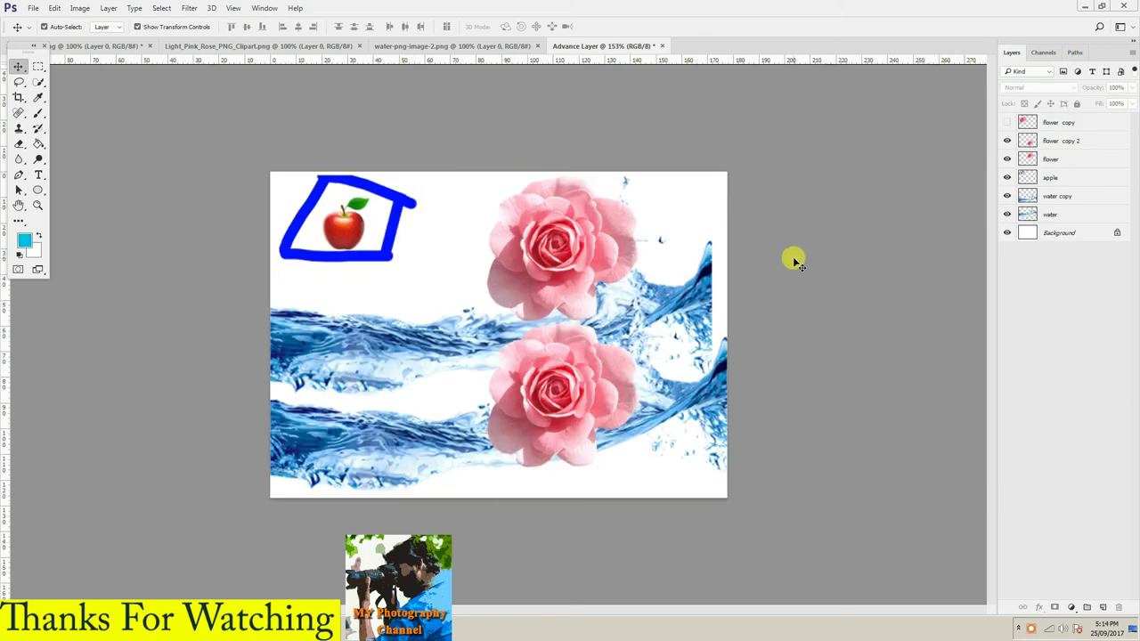
- Select the flower layer and Ctrl-add flower copy 2, so both right-hand roses are selected
{"action": "left_click", "coordinate": [1075, 161]}
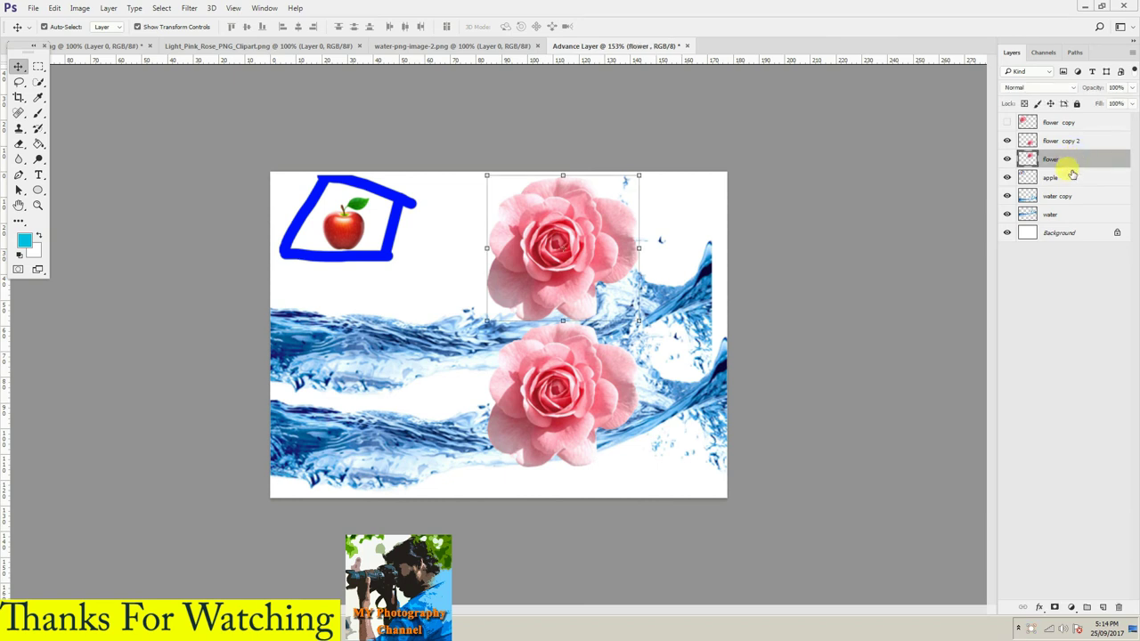
{"action": "left_click", "coordinate": [1088, 143]}
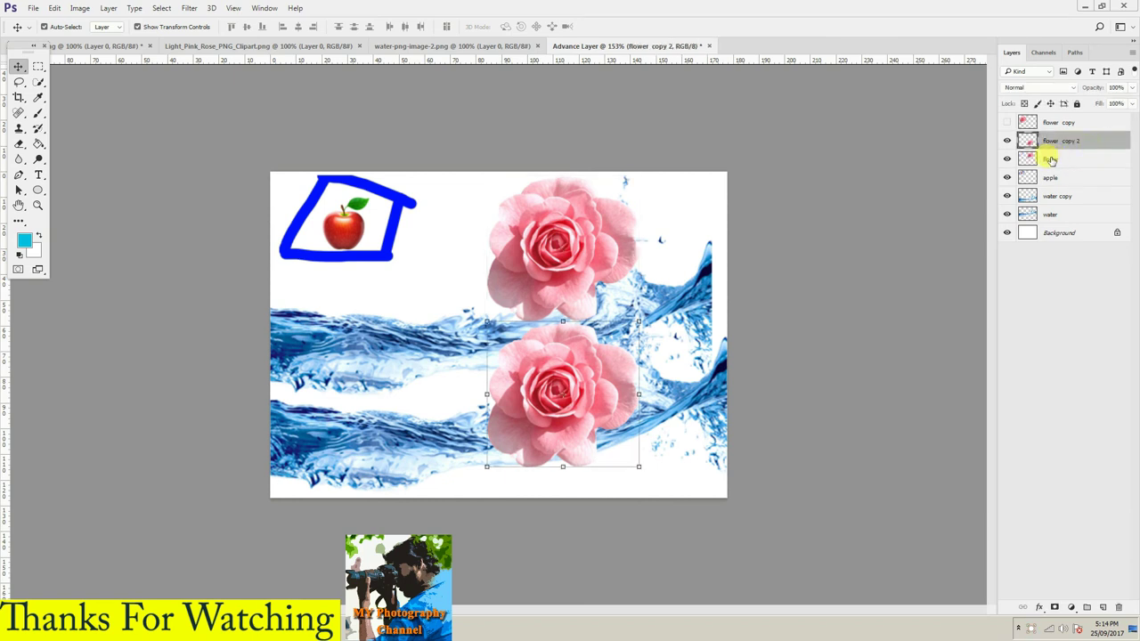
{"action": "left_click", "coordinate": [1070, 161]}
{"action": "left_click", "coordinate": [1079, 142]}
{"action": "left_click", "coordinate": [1075, 161]}
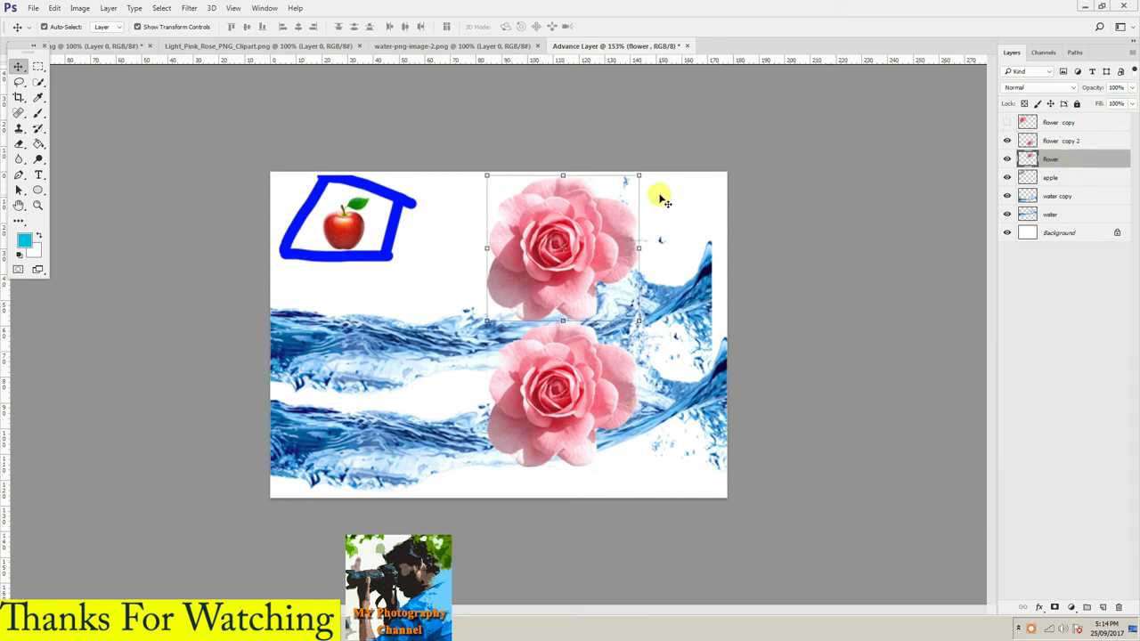
{"action": "left_click", "coordinate": [1080, 143]}
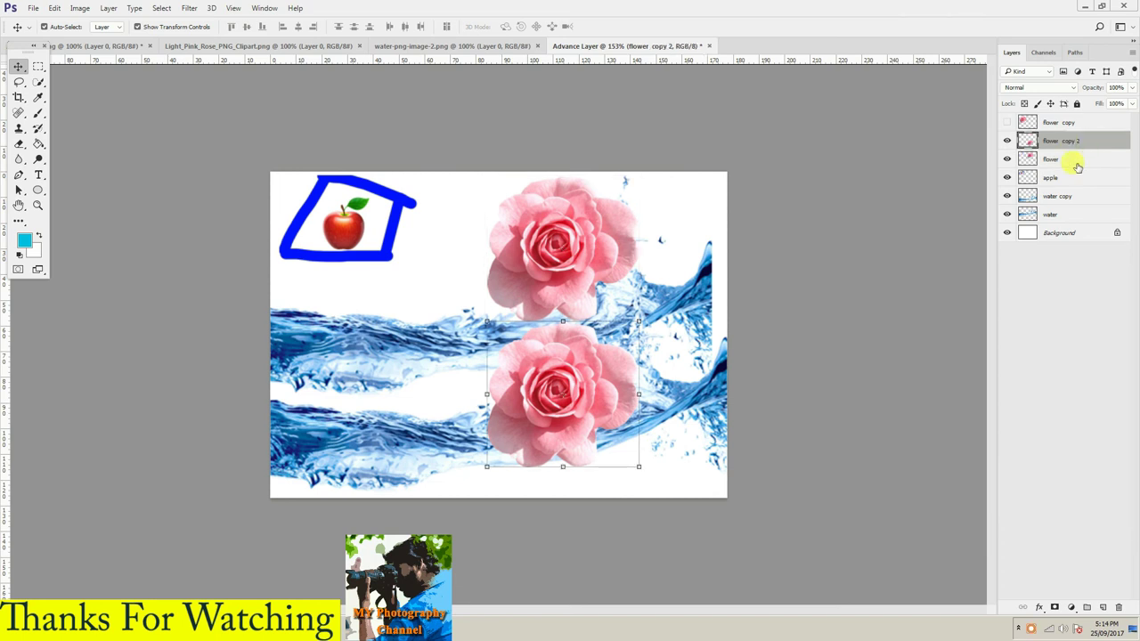
{"action": "left_click", "coordinate": [1077, 165]}
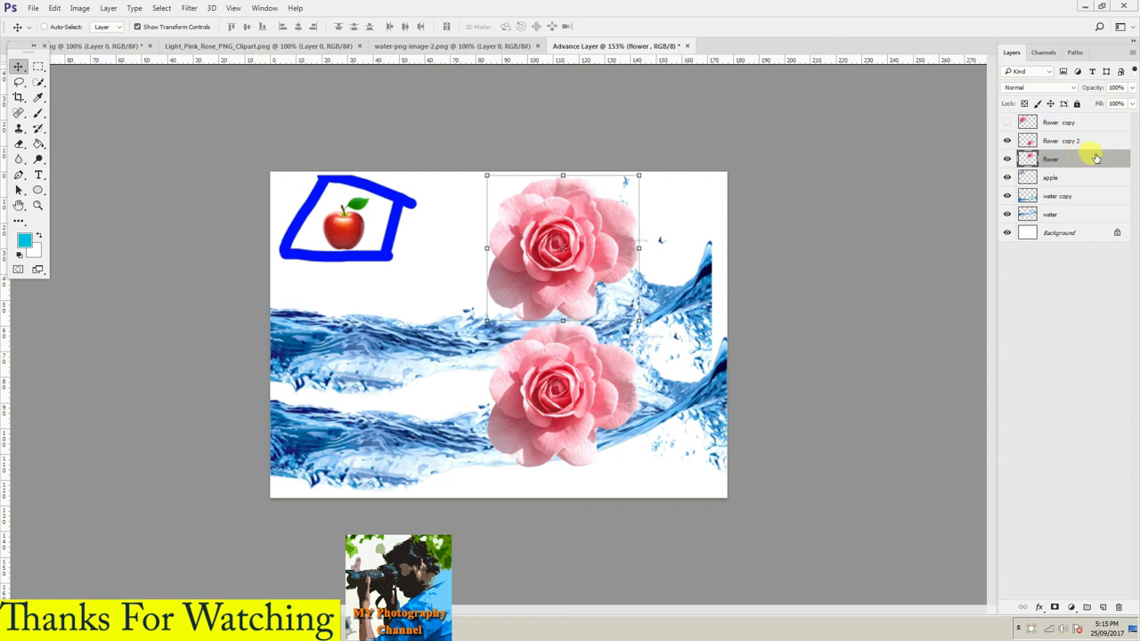
{"action": "left_click", "coordinate": [1095, 147], "text": "shift"}
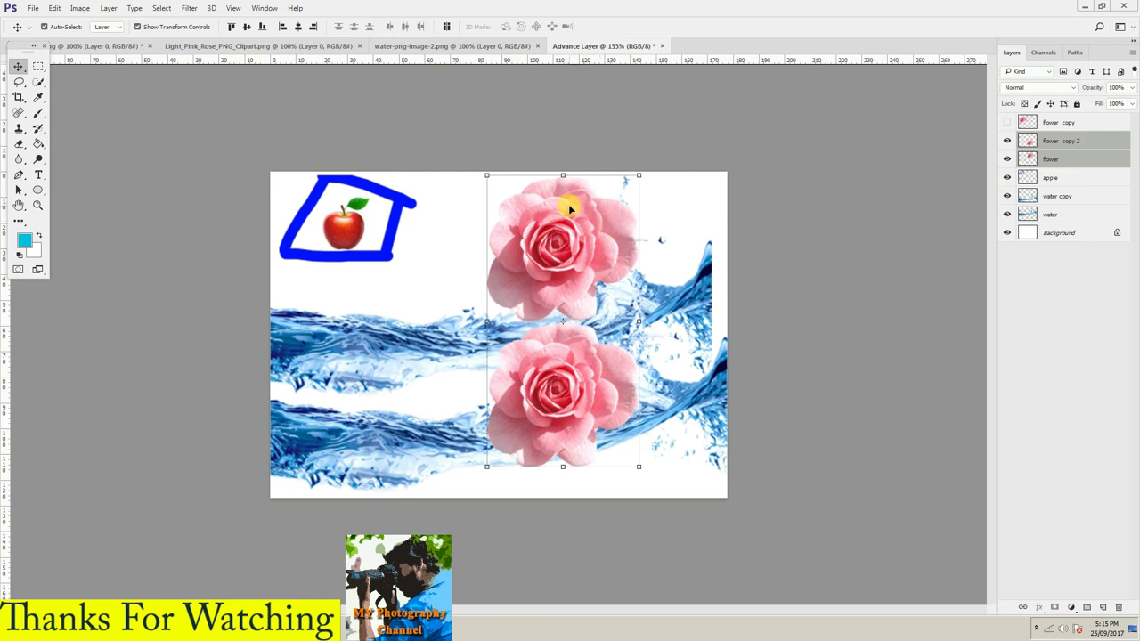
- Scale both right-hand roses slightly, then merge flower and flower copy 2 via Layer > Merge Layers
{"action": "mouse_move", "coordinate": [638, 175]}
{"action": "left_mouse_down"}
{"action": "mouse_move", "coordinate": [605, 218]}
{"action": "mouse_move", "coordinate": [651, 212]}
{"action": "mouse_move", "coordinate": [663, 190]}
{"action": "left_mouse_up"}
{"action": "key", "text": "Return"}
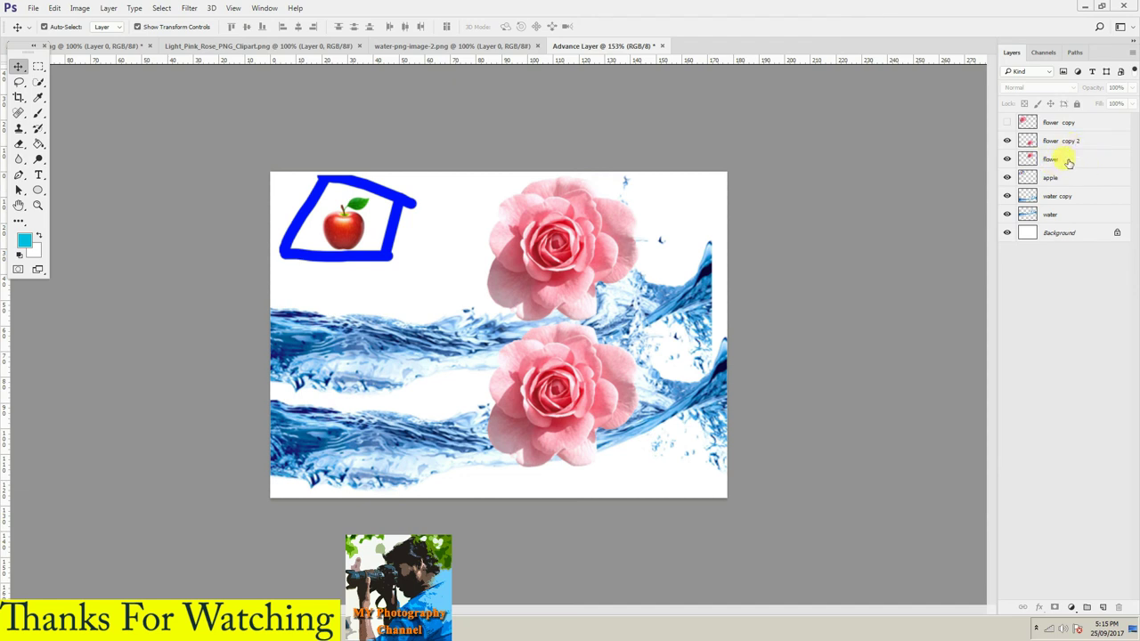
{"action": "left_click", "coordinate": [1069, 160]}
{"action": "left_click", "coordinate": [1074, 143], "text": "shift"}
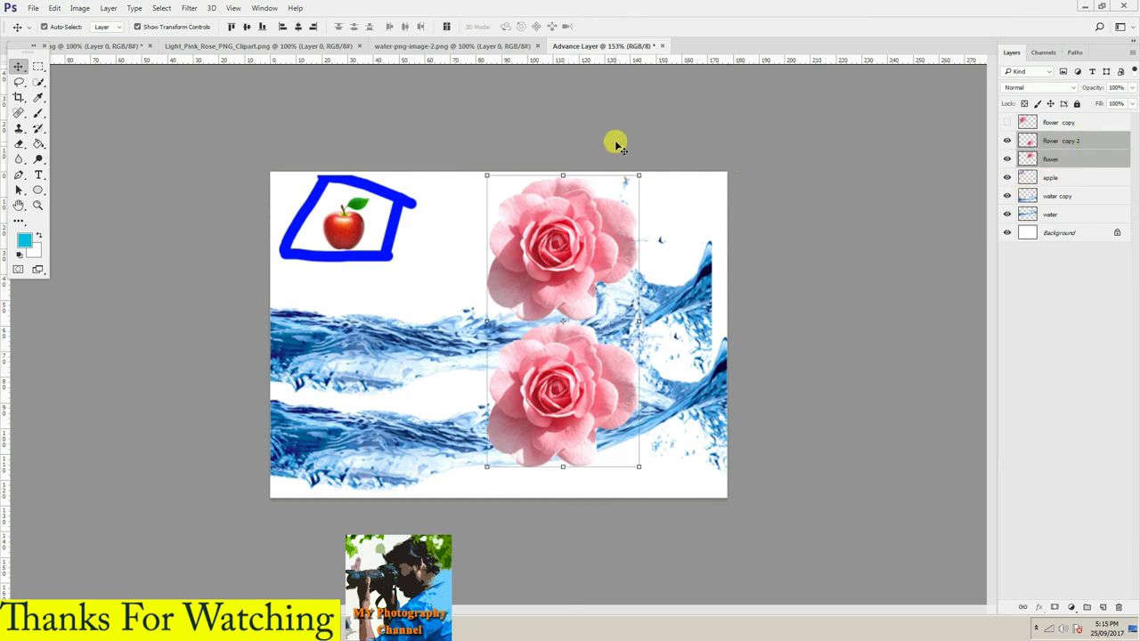
{"action": "left_click", "coordinate": [108, 9]}
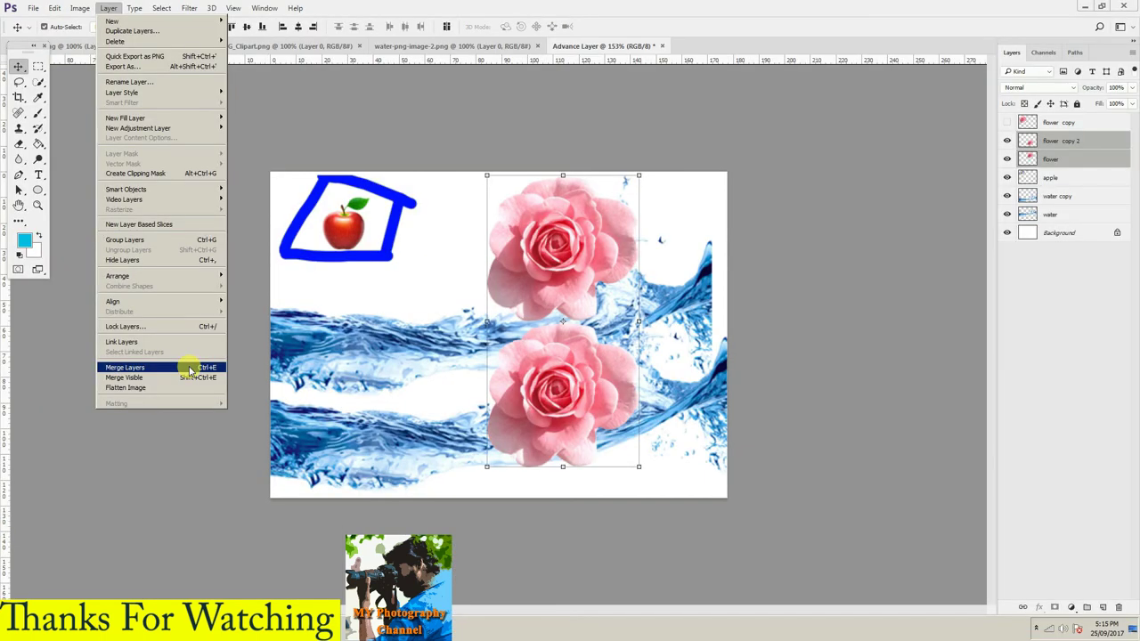
{"action": "left_click", "coordinate": [283, 550]}
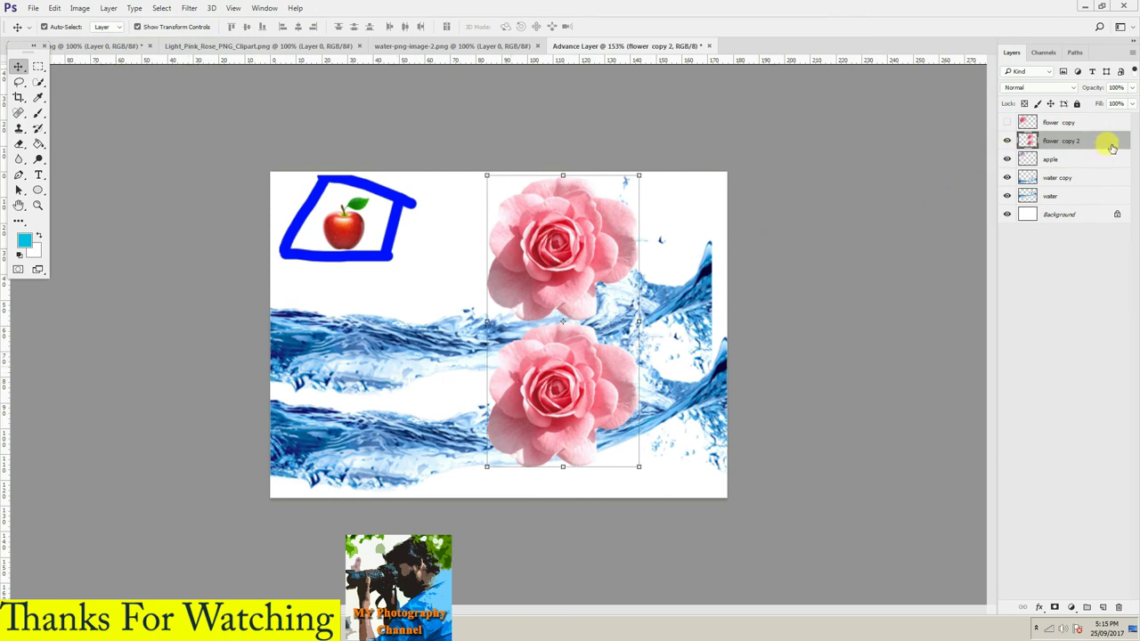
- Move the two right-hand roses toward the canvas centre and show the hidden flower copy rose
{"action": "mouse_move", "coordinate": [567, 274]}
{"action": "left_mouse_down"}
{"action": "mouse_move", "coordinate": [511, 296]}
{"action": "mouse_move", "coordinate": [637, 280]}
{"action": "mouse_move", "coordinate": [563, 307]}
{"action": "mouse_move", "coordinate": [609, 303]}
{"action": "mouse_move", "coordinate": [590, 326]}
{"action": "mouse_move", "coordinate": [603, 302]}
{"action": "left_mouse_up"}
{"action": "left_click", "coordinate": [585, 328]}
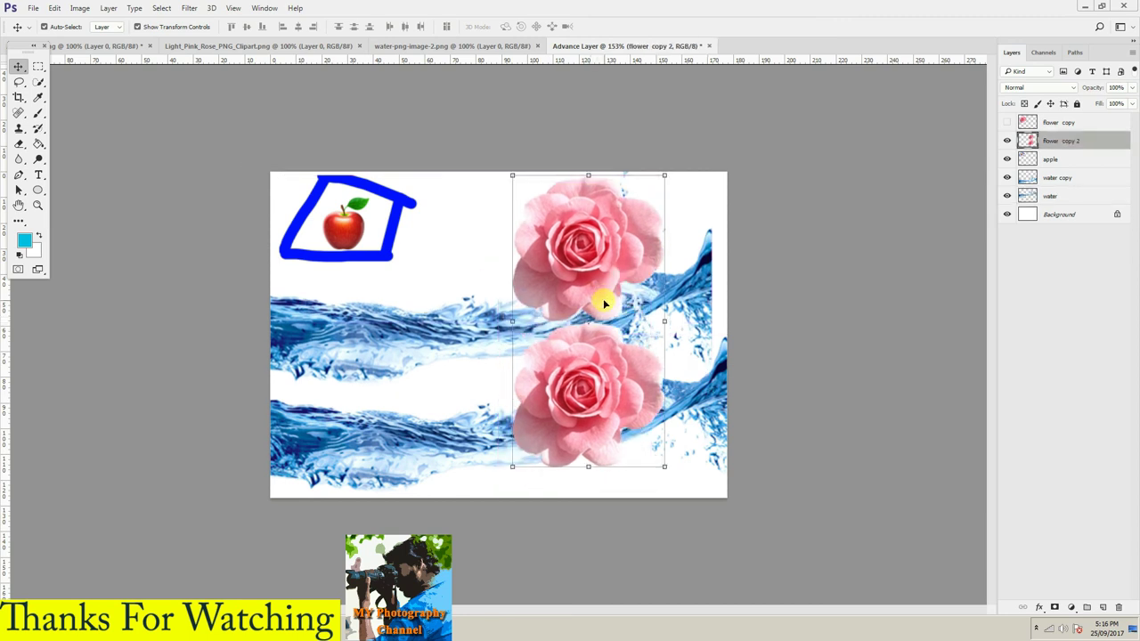
{"action": "left_click", "coordinate": [1007, 122]}
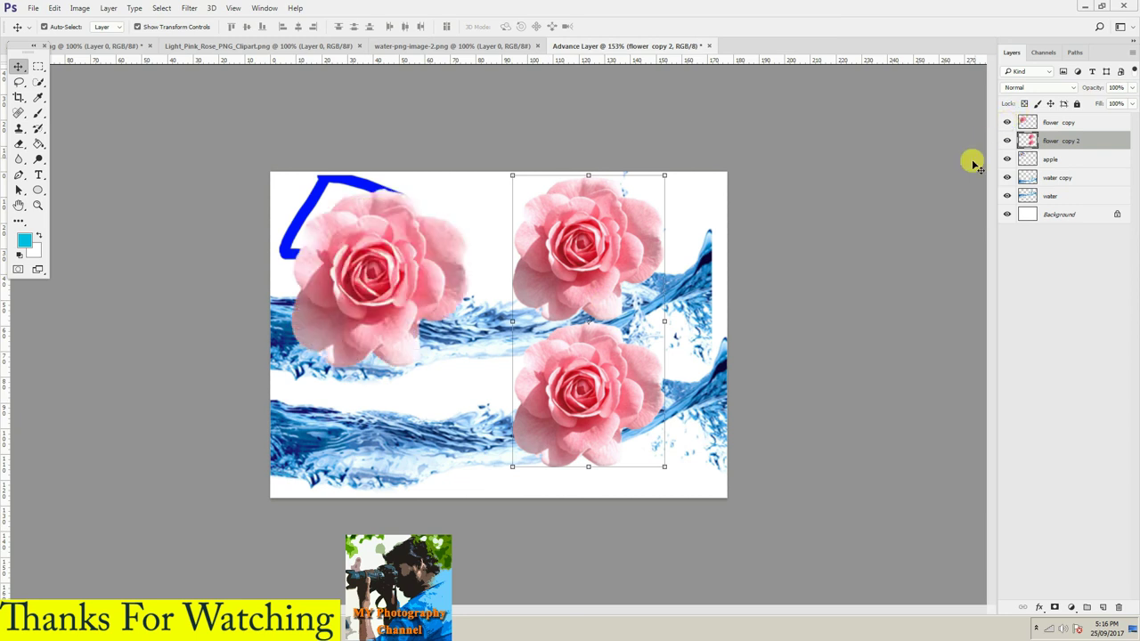
{"action": "left_click_drag", "start_coordinate": [590, 310], "coordinate": [606, 316]}
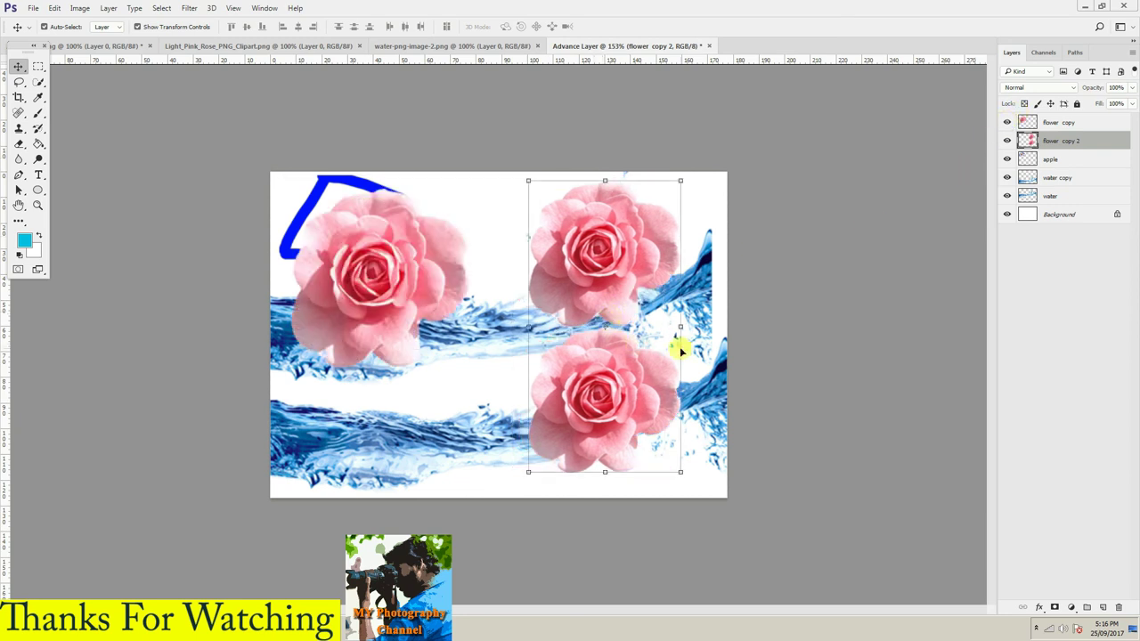
- Try merging flower copy with the right-hand roses, then step back to separate layers
{"action": "left_click", "coordinate": [1086, 124], "text": "ctrl"}
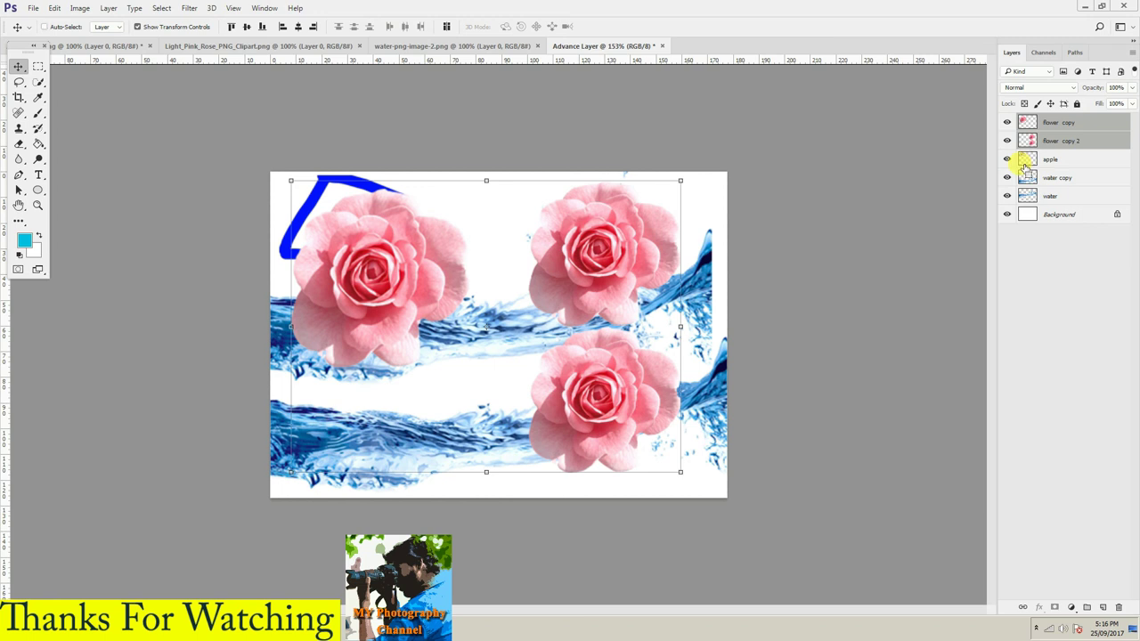
{"action": "key", "text": "ctrl+e"}
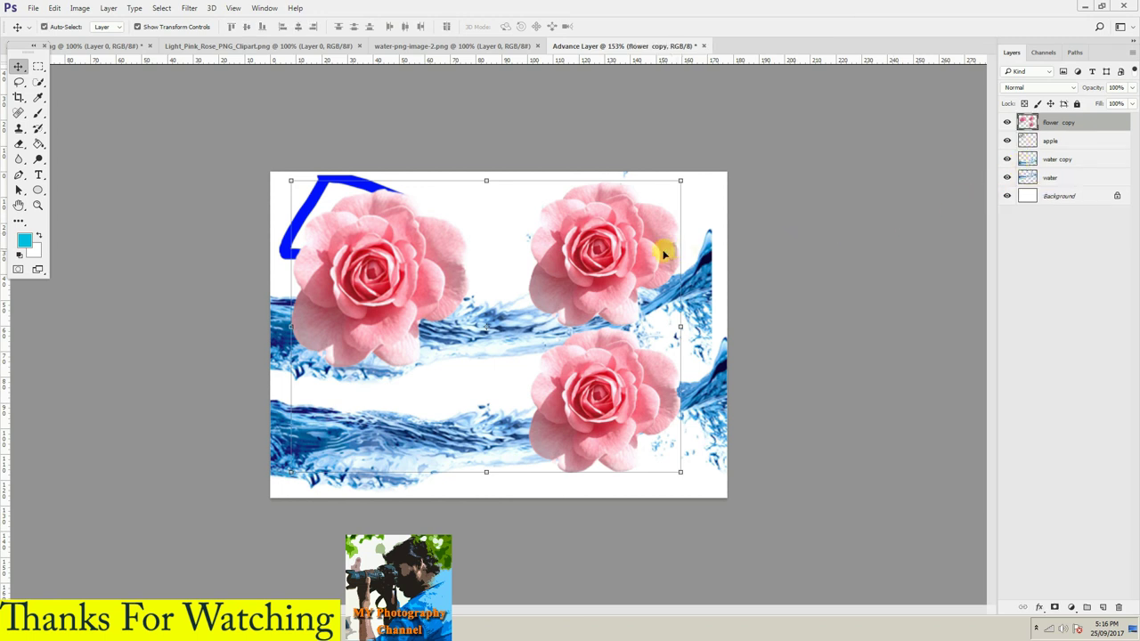
{"action": "left_click_drag", "start_coordinate": [623, 264], "coordinate": [631, 278]}
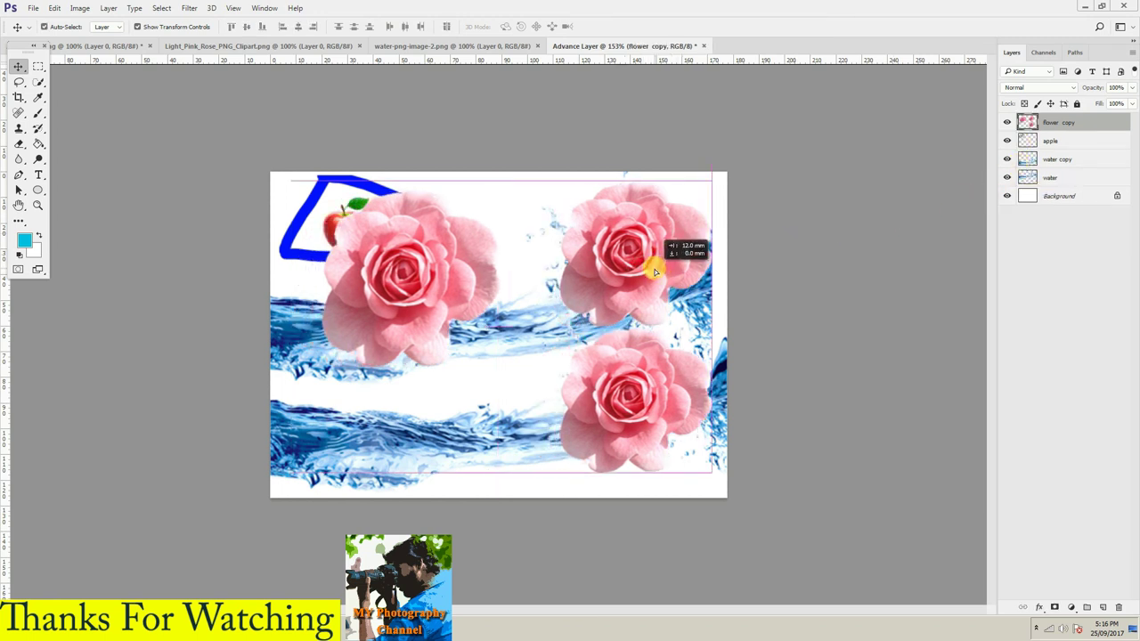
{"action": "key", "text": "ctrl+alt+z"}
{"action": "key", "text": "ctrl+alt+z"}
{"action": "key", "text": "ctrl+alt+z"}
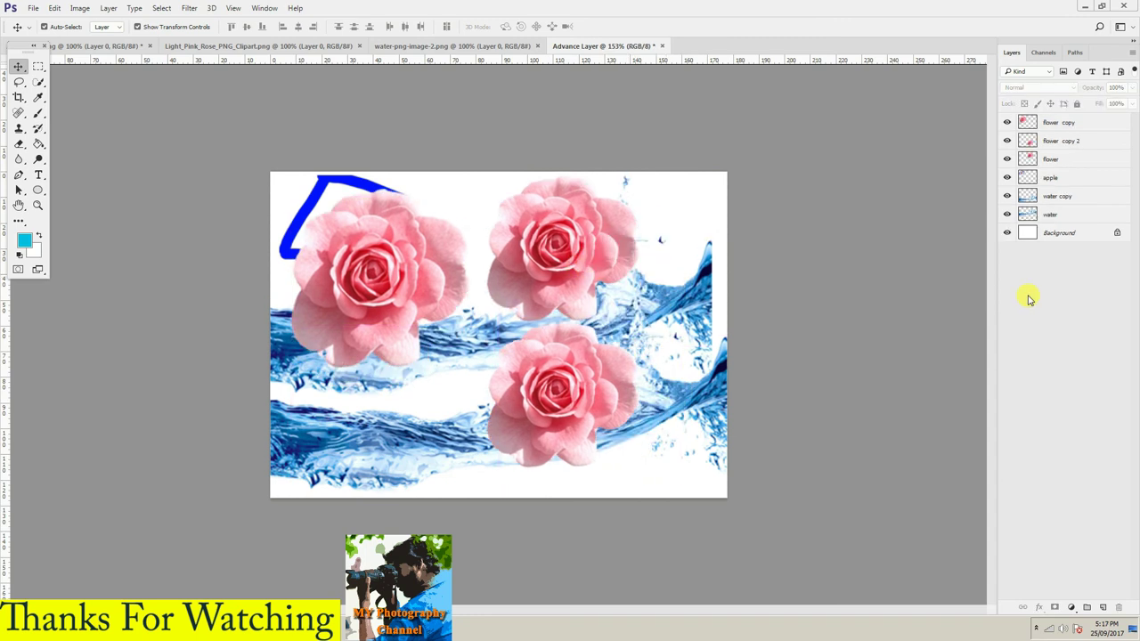
- Select every layer from flower copy down to Background and merge them with Ctrl+E
{"action": "left_click", "coordinate": [1048, 215]}
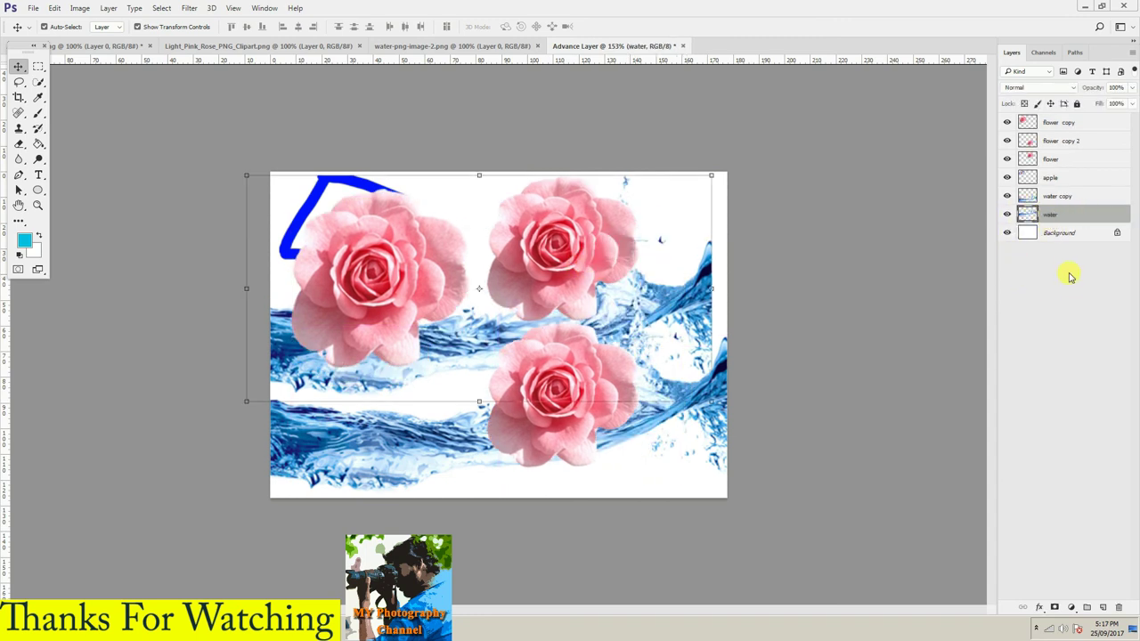
{"action": "left_click", "coordinate": [1048, 215], "text": "ctrl"}
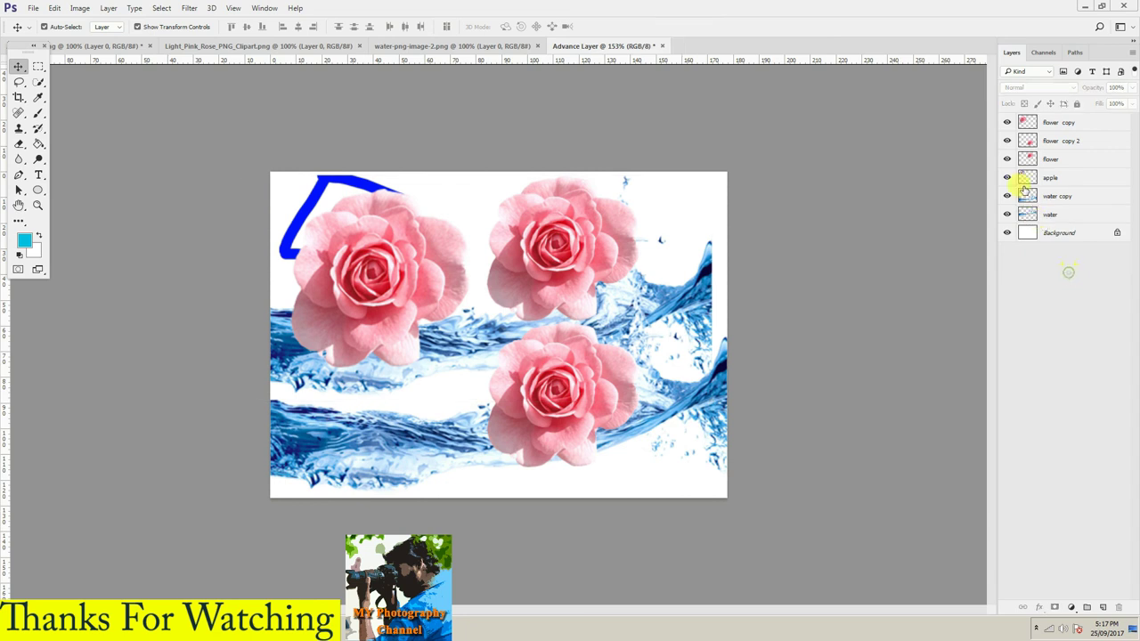
{"action": "left_click", "coordinate": [1084, 123]}
{"action": "left_click", "coordinate": [1083, 237], "text": "shift"}
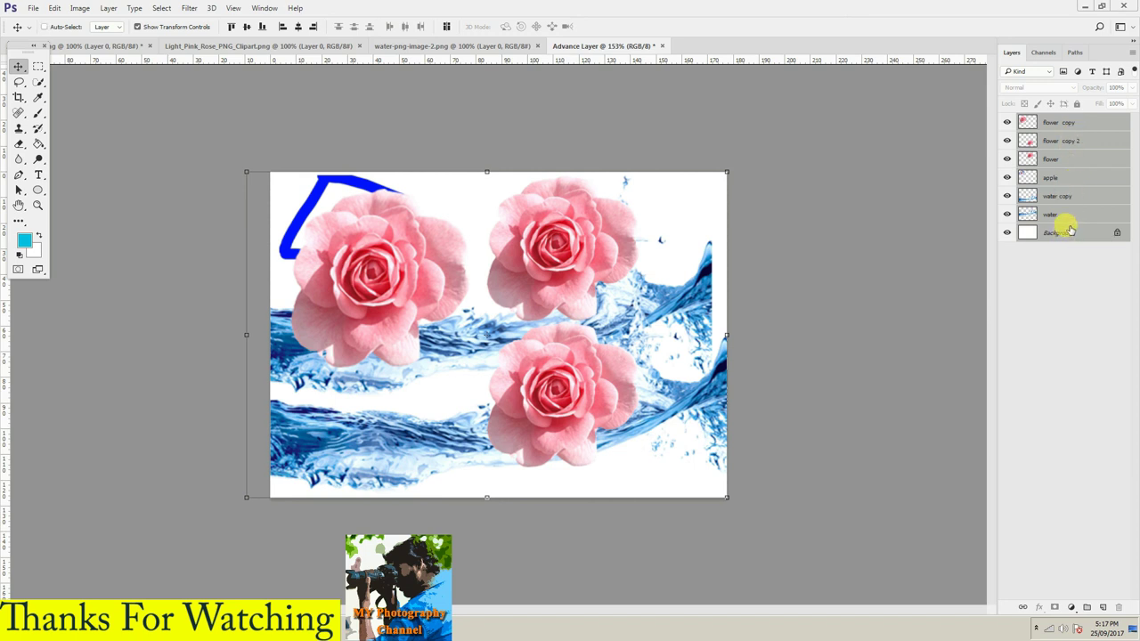
{"action": "key", "text": "ctrl+e"}
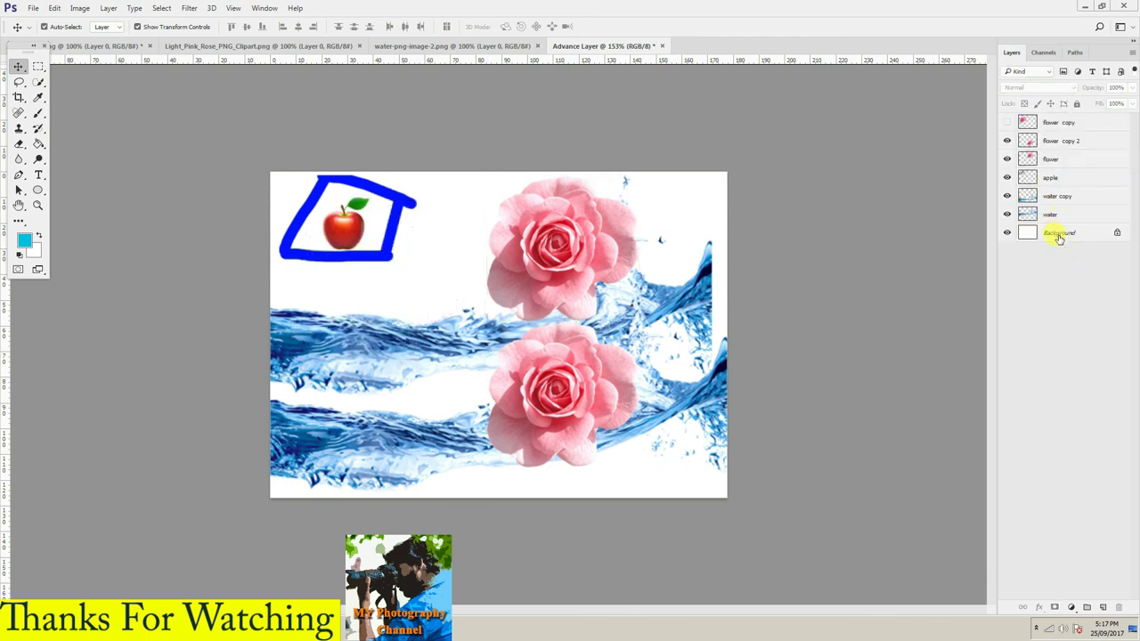
- Select all layers from flower copy to Background, choose Flatten Image, and discard the hidden layer
{"action": "left_click", "coordinate": [1058, 235]}
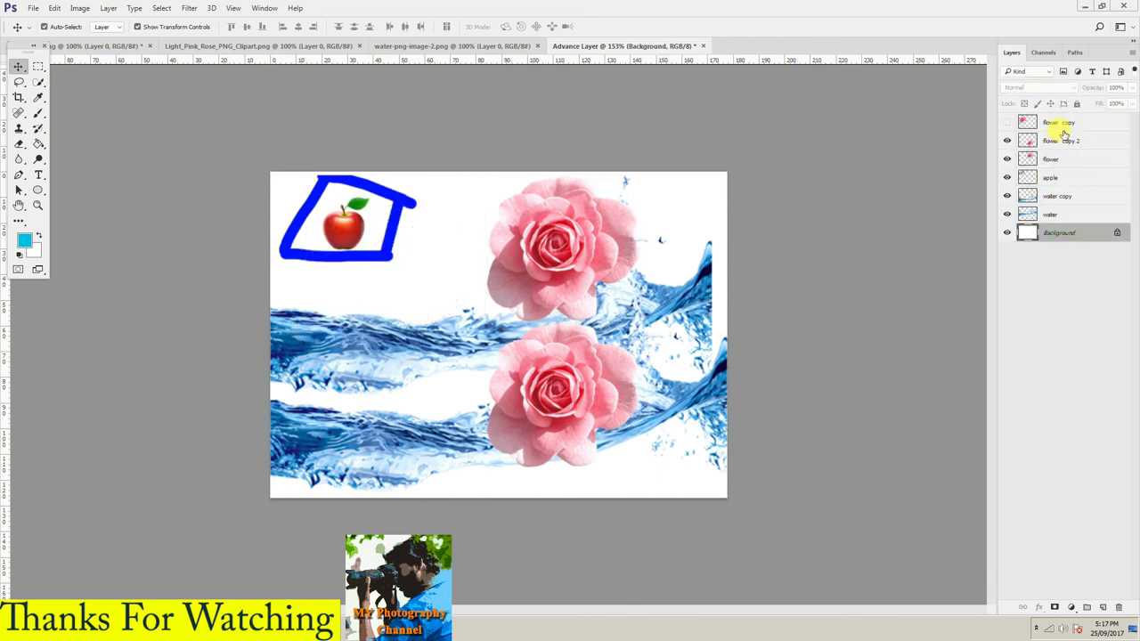
{"action": "left_click", "coordinate": [1063, 133]}
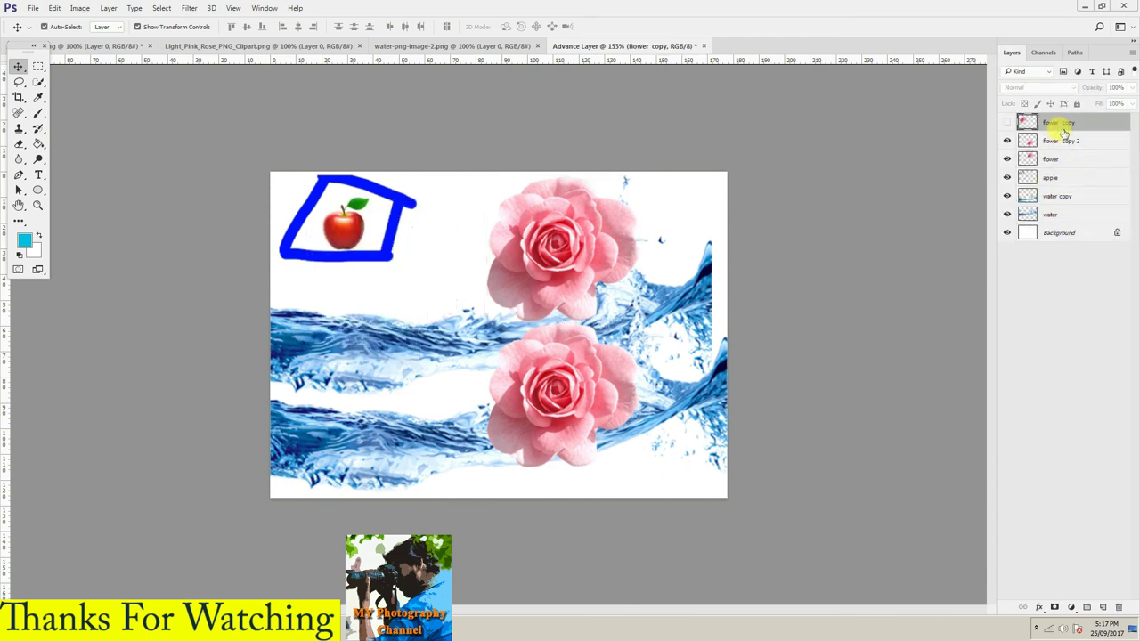
{"action": "left_click", "coordinate": [1068, 236], "text": "shift"}
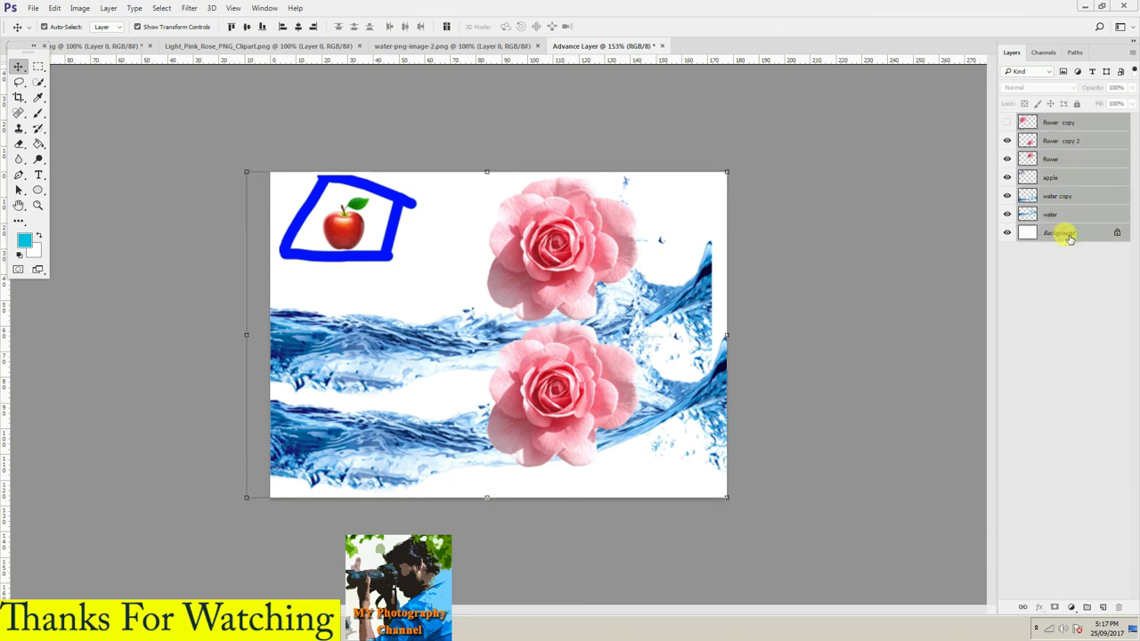
{"action": "right_click", "coordinate": [1069, 239]}
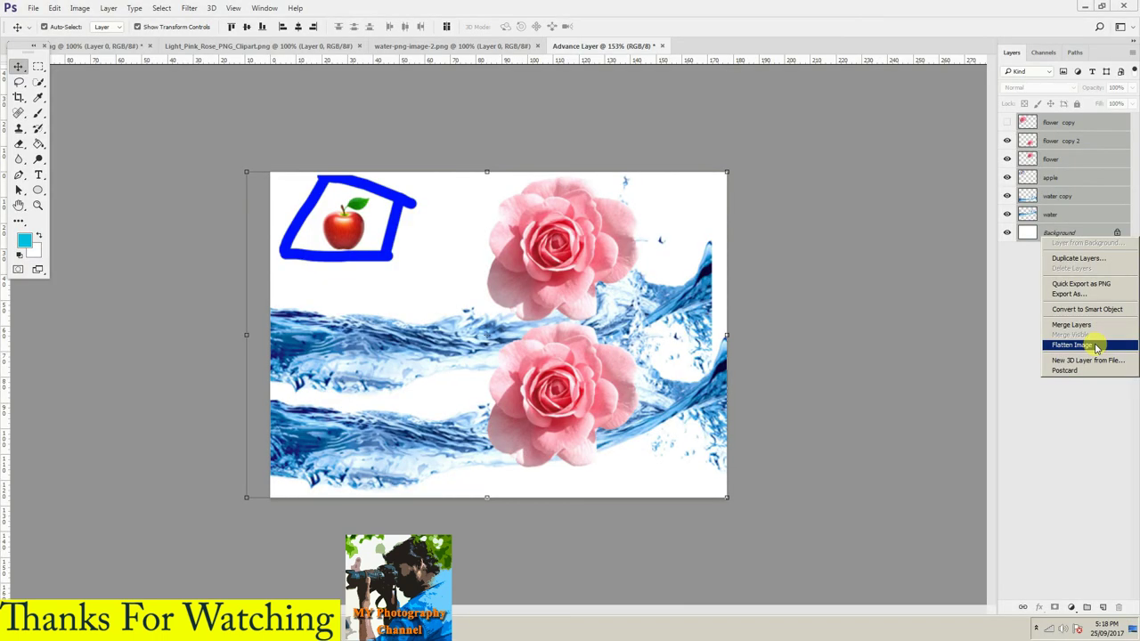
{"action": "left_click", "coordinate": [1096, 347]}
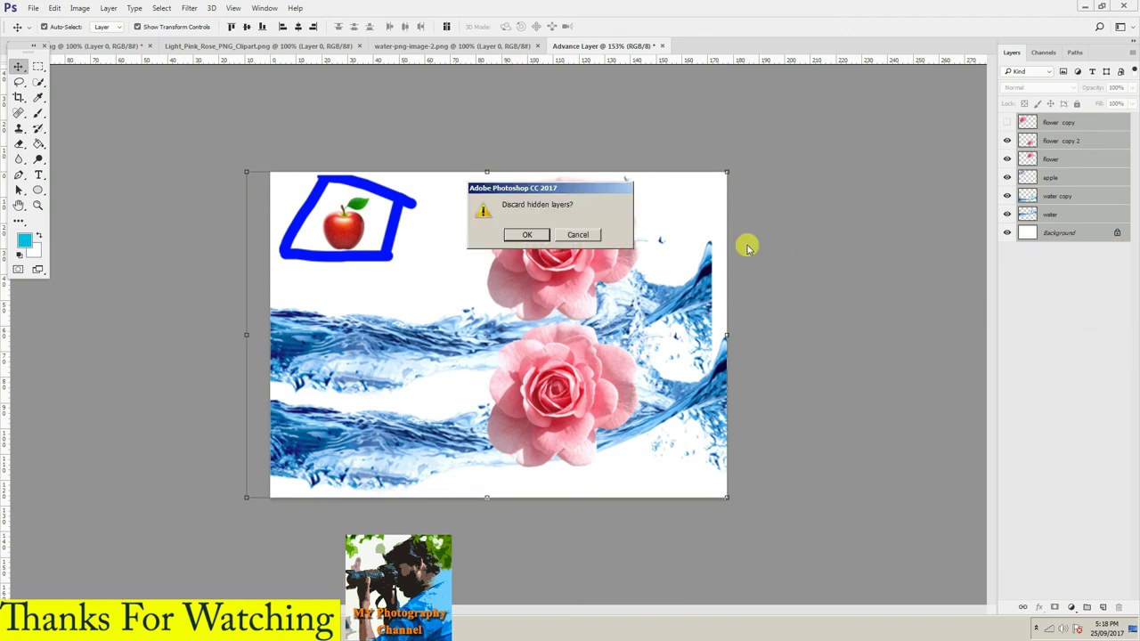
{"action": "left_click", "coordinate": [515, 234]}
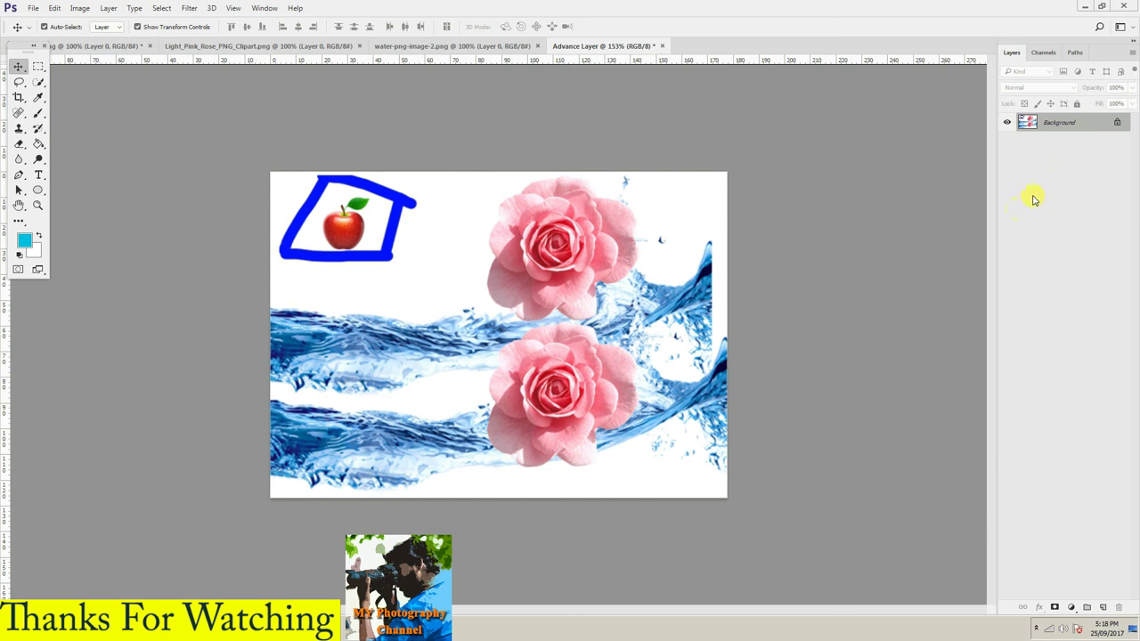
- Undo the flatten, close Advance Layer without saving, then close the water and pink rose documents
{"action": "key", "text": "ctrl+z"}
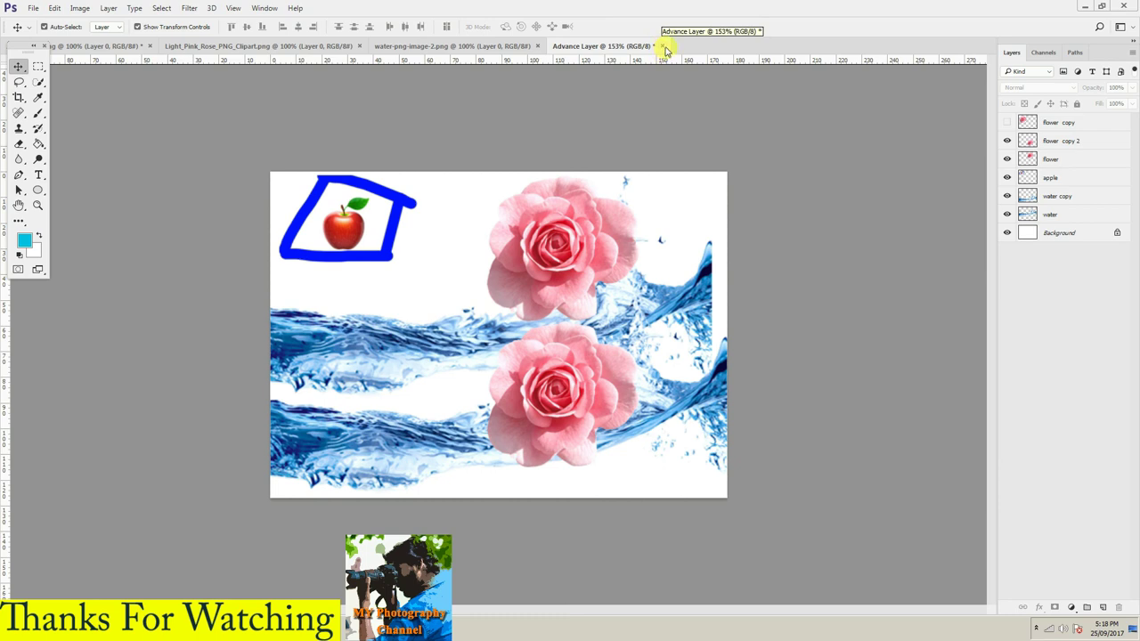
{"action": "left_click", "coordinate": [663, 47]}
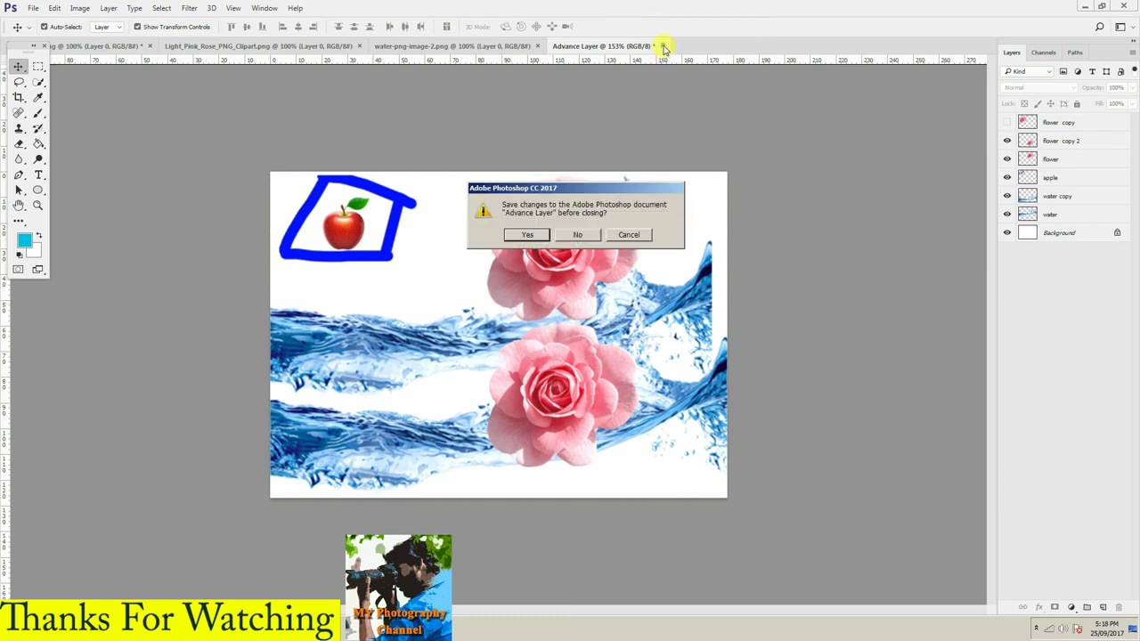
{"action": "left_click", "coordinate": [578, 234]}
{"action": "left_click", "coordinate": [537, 46]}
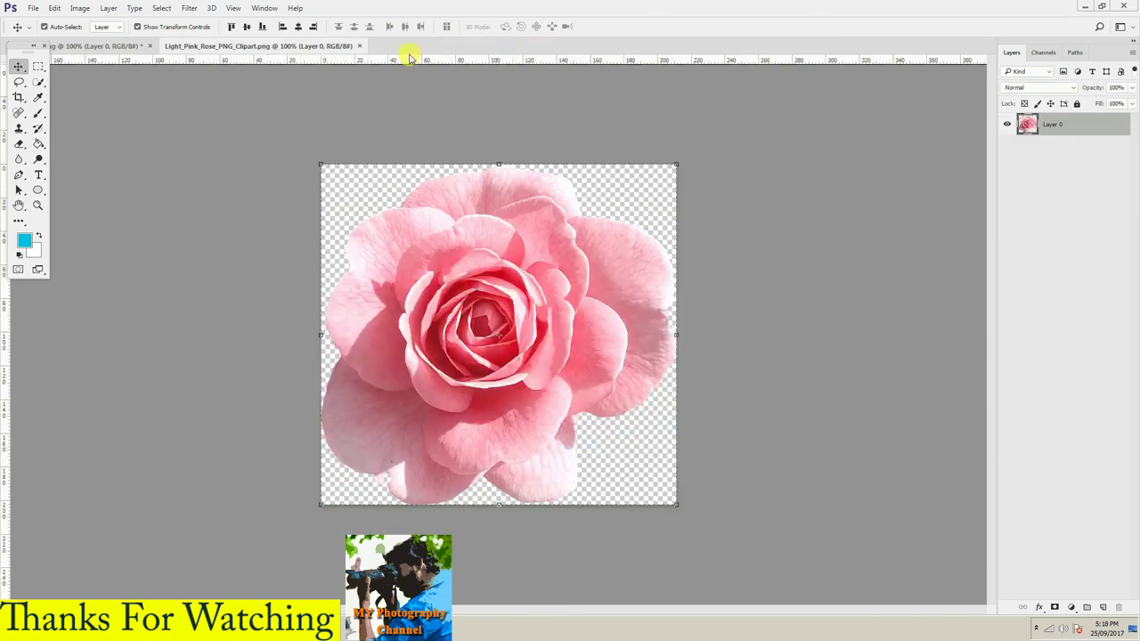
{"action": "left_click", "coordinate": [357, 46]}
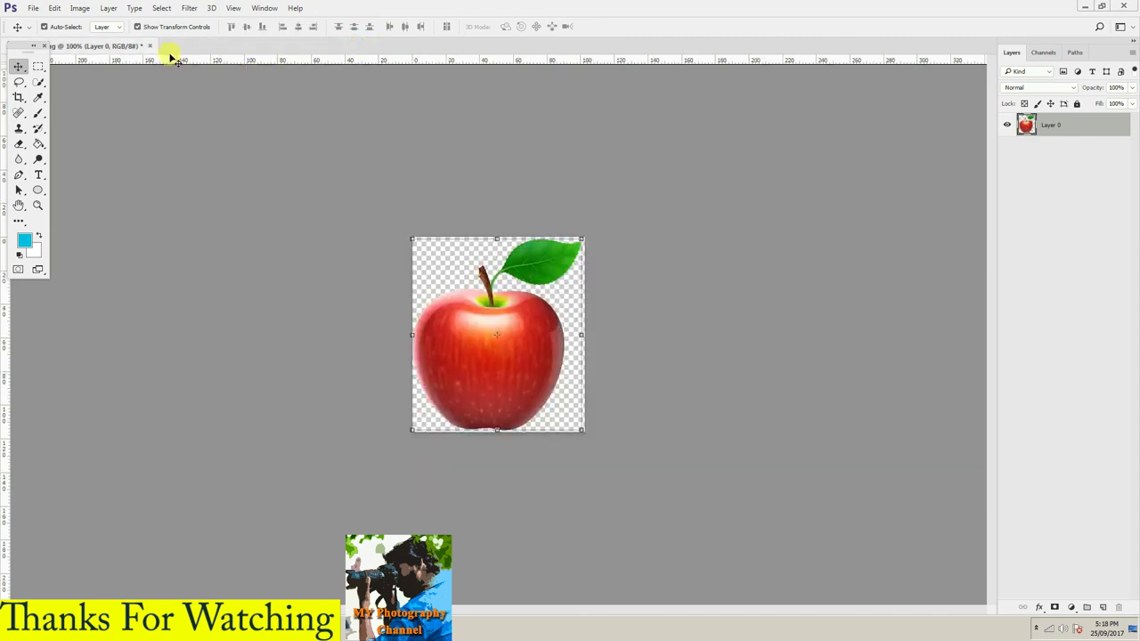